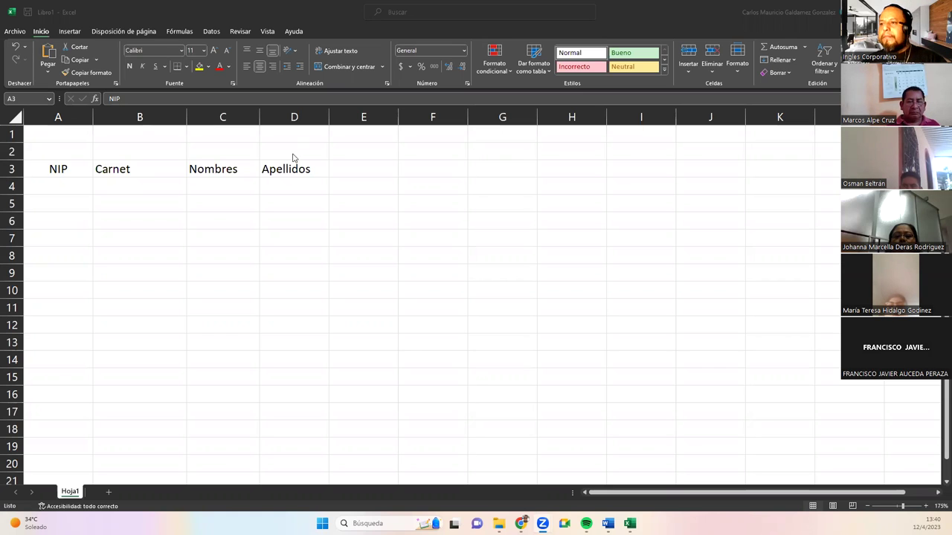
Enter the first NIP number 1009809 in cell A4.
{"action": "left_click", "coordinate": [75, 169]}
{"action": "key", "text": "F2"}
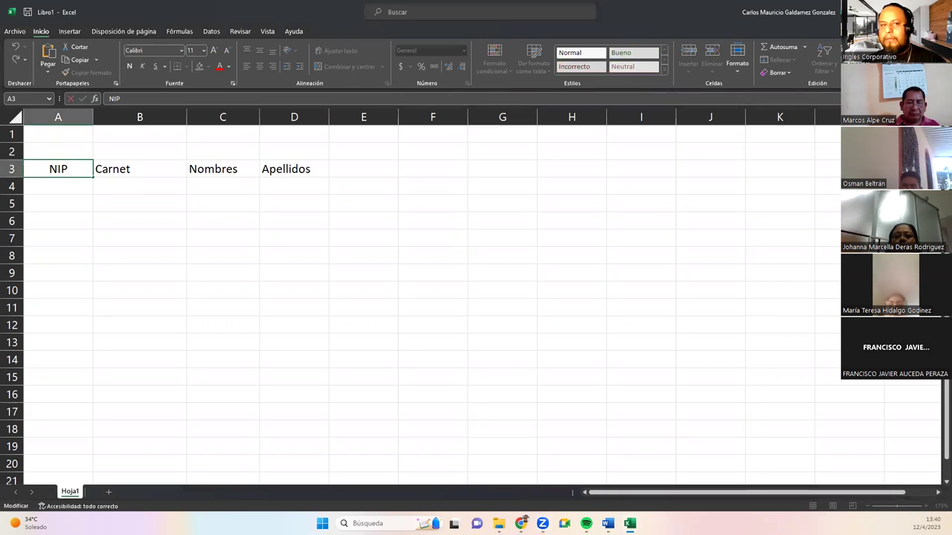
{"action": "key", "text": "alt+Tab"}
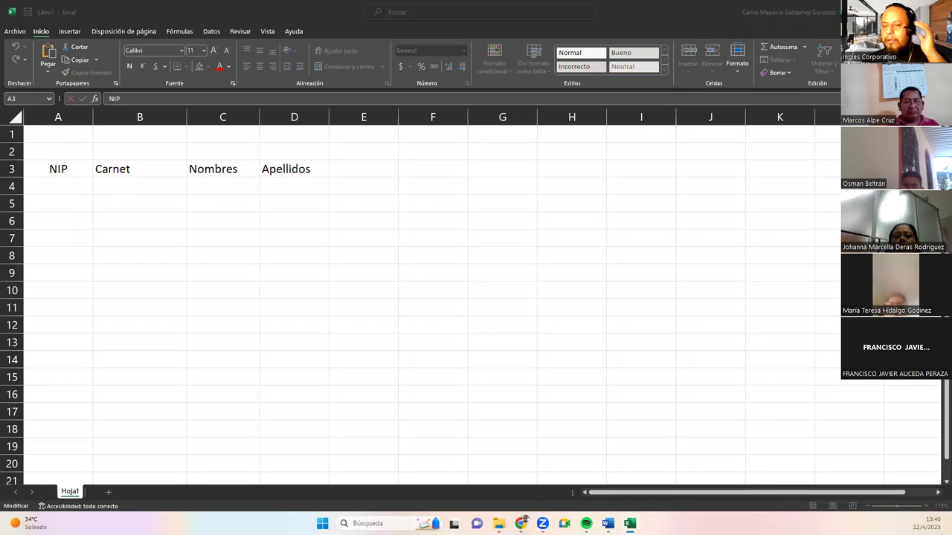
{"action": "left_click", "coordinate": [68, 172]}
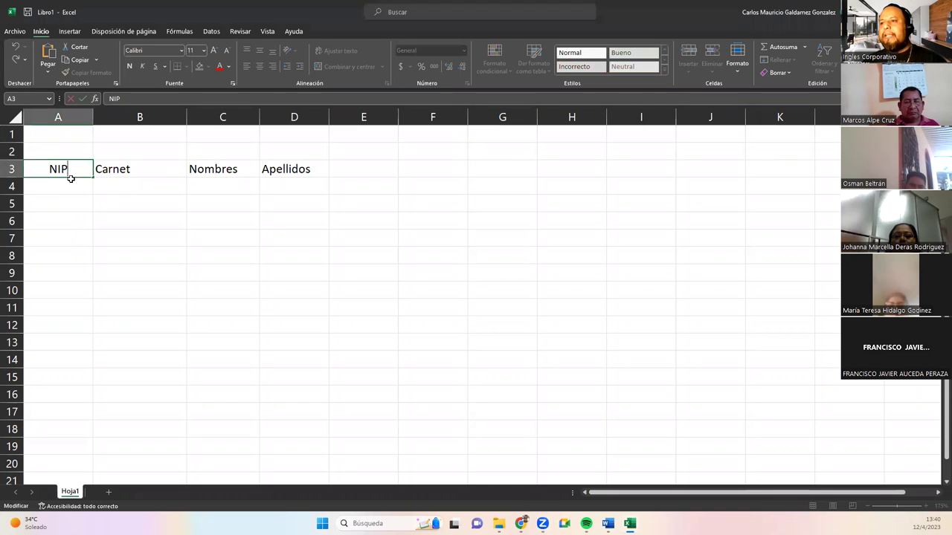
{"action": "left_click", "coordinate": [132, 198]}
{"action": "left_click", "coordinate": [57, 186]}
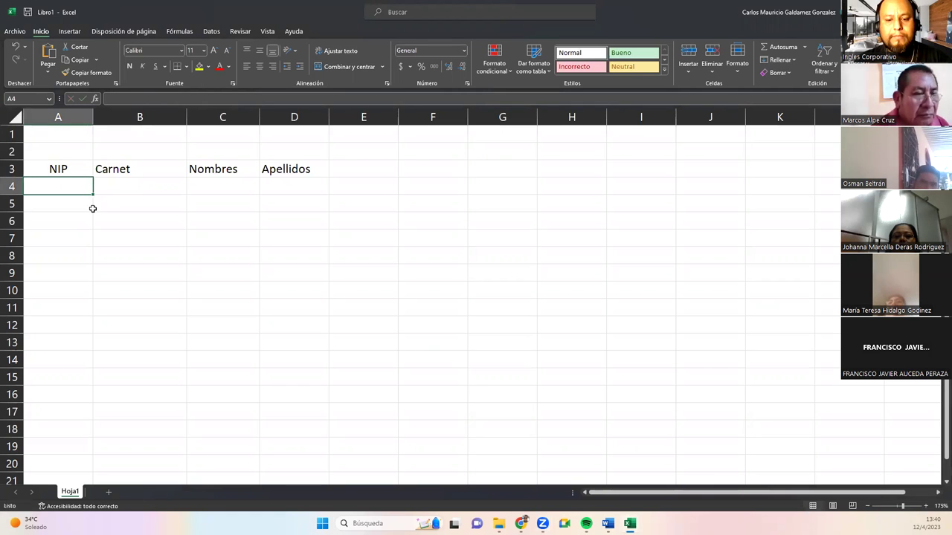
{"action": "type", "text": "1009809"}
{"action": "key", "text": "Return"}
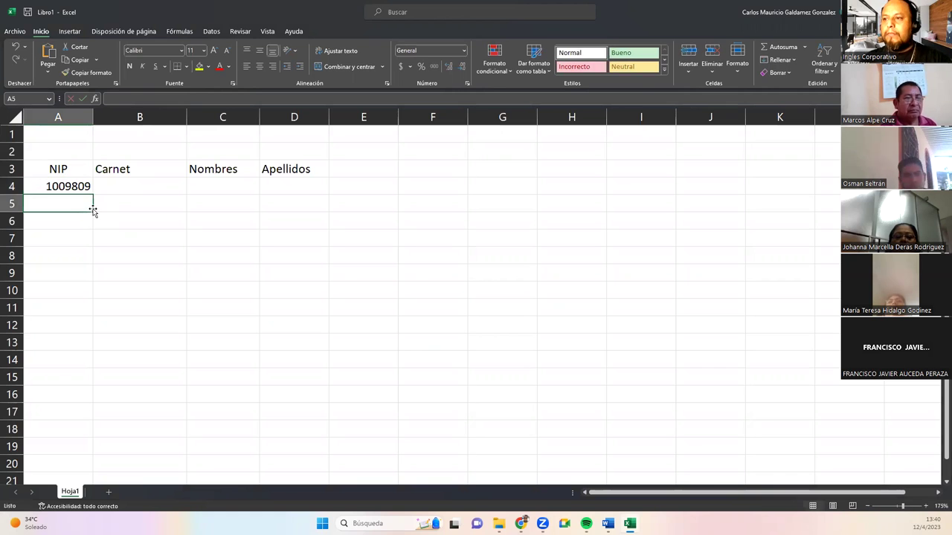
Fill A4:A8 as an increasing series ending at 1009813.
{"action": "left_click", "coordinate": [74, 186]}
{"action": "left_click_drag", "start_coordinate": [93, 194], "coordinate": [92, 266]}
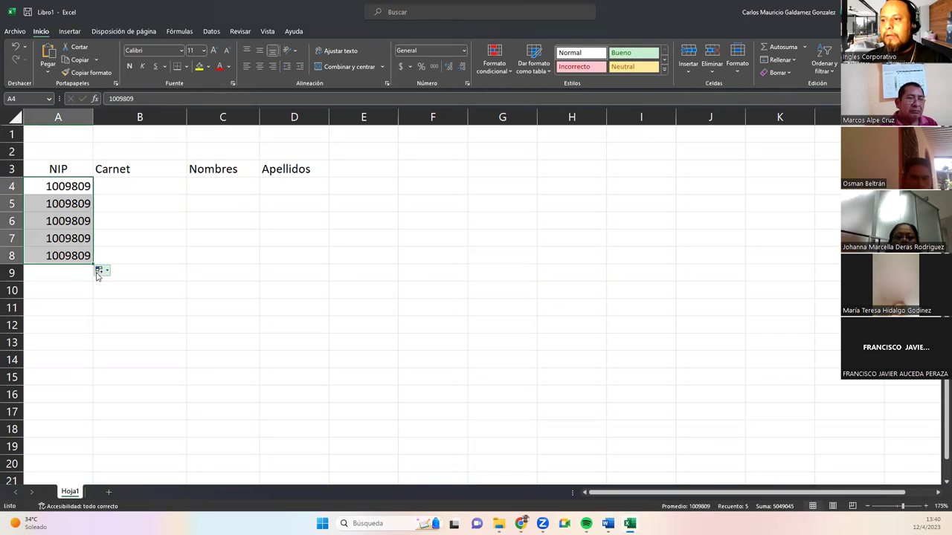
{"action": "left_click", "coordinate": [99, 271]}
{"action": "left_click", "coordinate": [131, 294]}
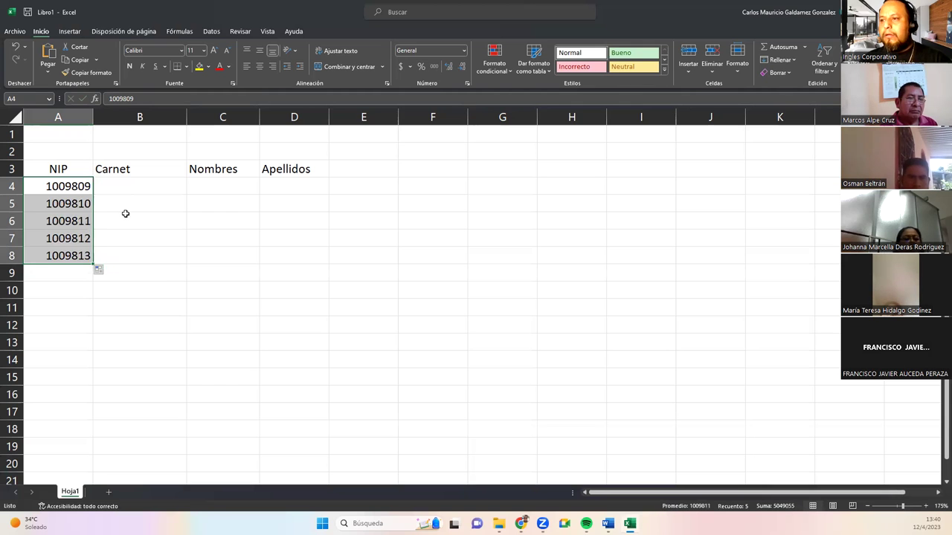
{"action": "left_click", "coordinate": [122, 189]}
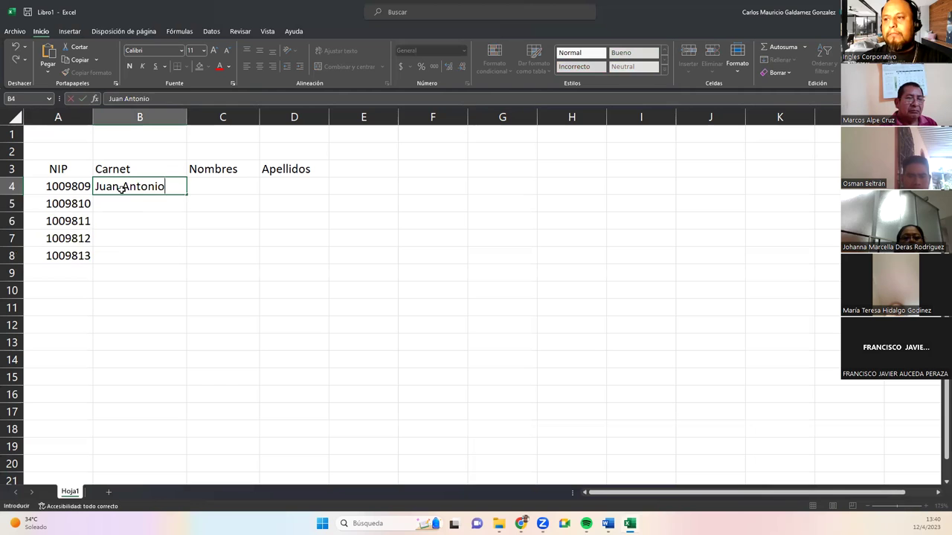
{"action": "key", "text": "Return"}
{"action": "key", "text": "Return"}
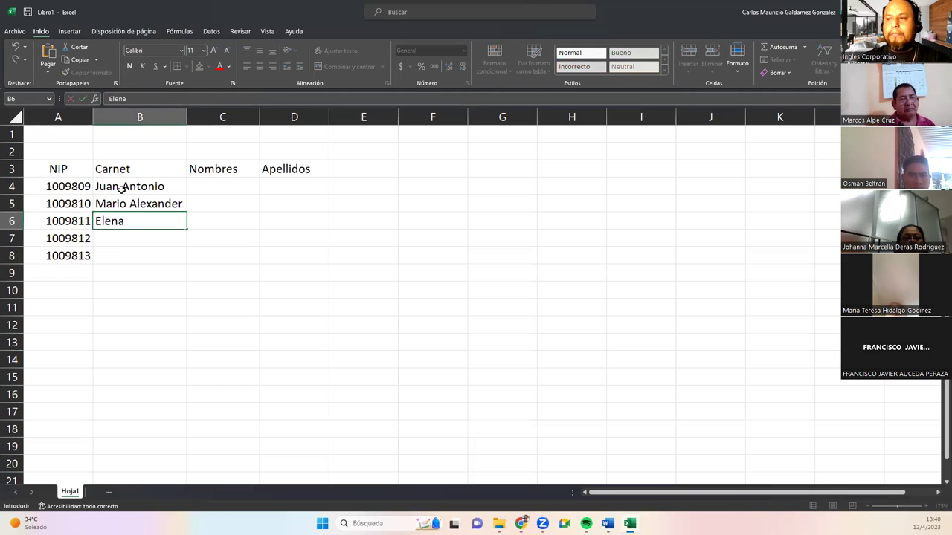
{"action": "key", "text": "Return"}
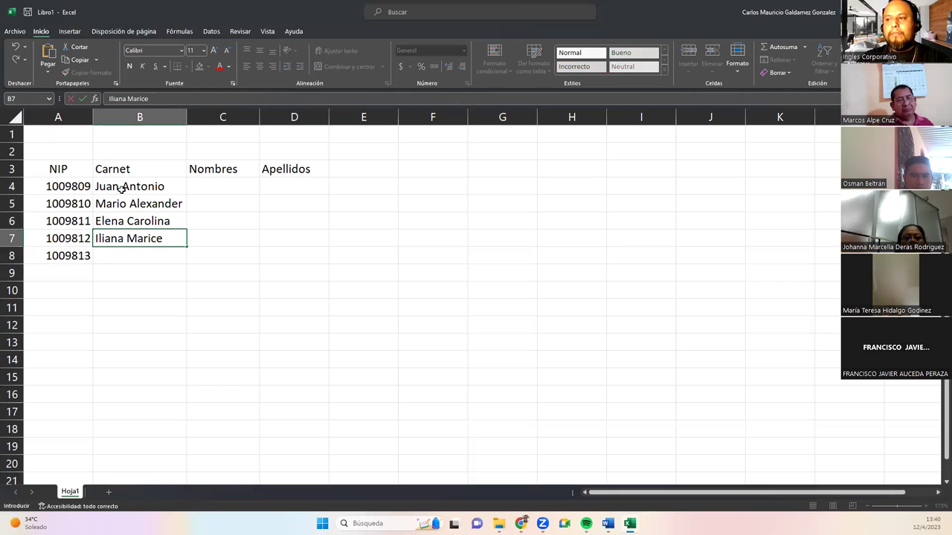
{"action": "key", "text": "Return"}
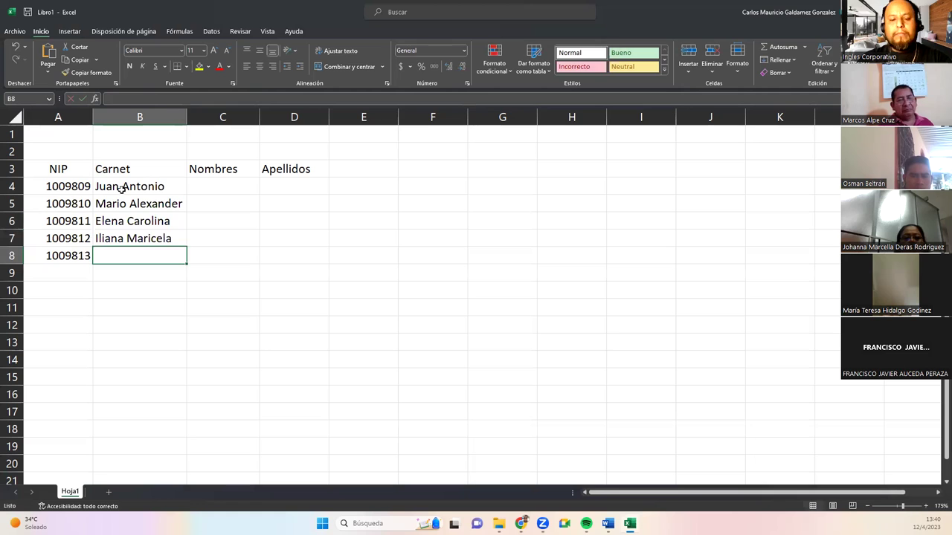
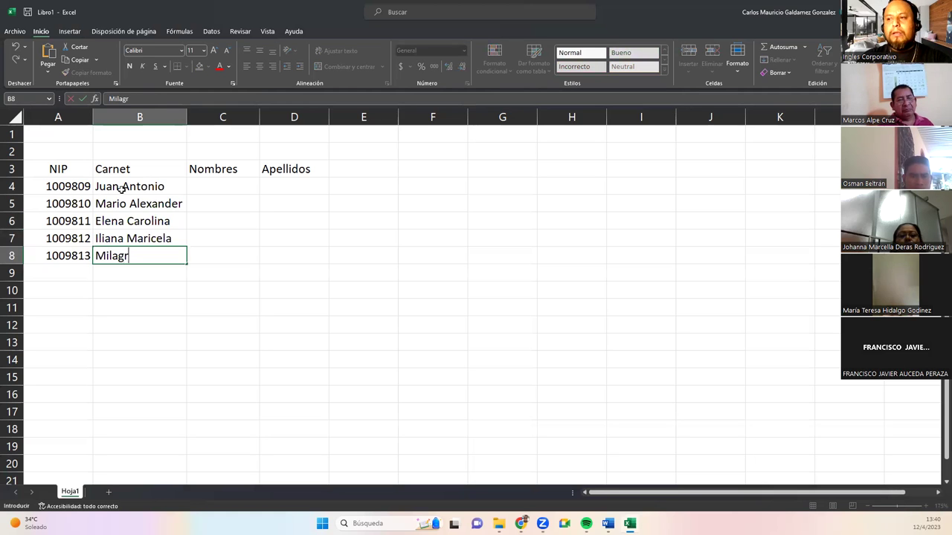
{"action": "key", "text": "Return"}
{"action": "key", "text": "Right"}
{"action": "key", "text": "Up"}
{"action": "key", "text": "Up"}
{"action": "key", "text": "Up"}
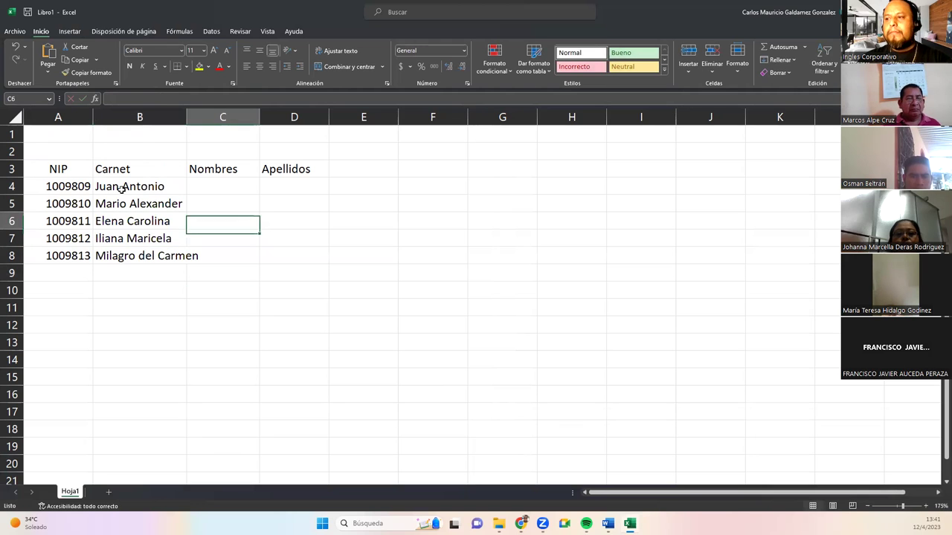
{"action": "key", "text": "Up"}
{"action": "key", "text": "Up"}
Move the five names from column B into C4:C8 under Nombres and autofit column C.
{"action": "left_click_drag", "start_coordinate": [186, 117], "coordinate": [205, 117]}
{"action": "double_click", "coordinate": [104, 188]}
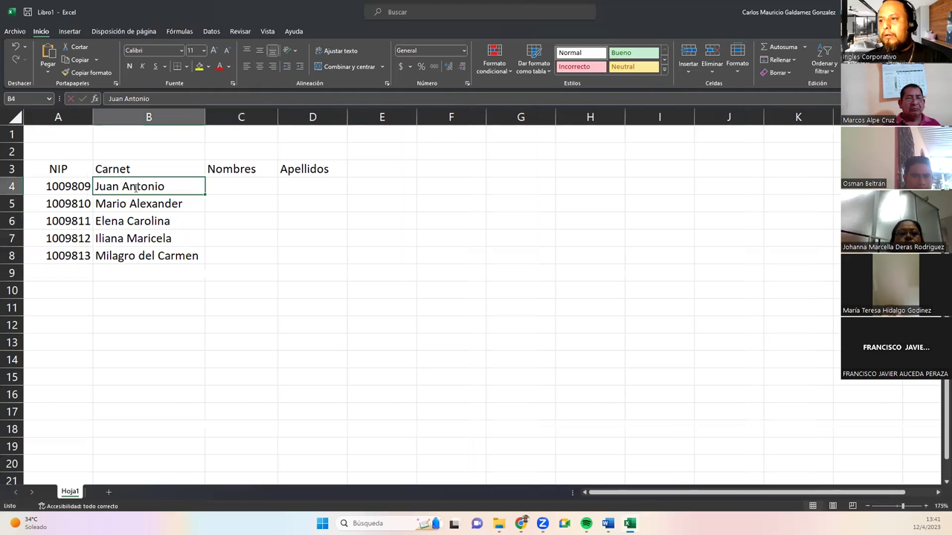
{"action": "key", "text": "Escape"}
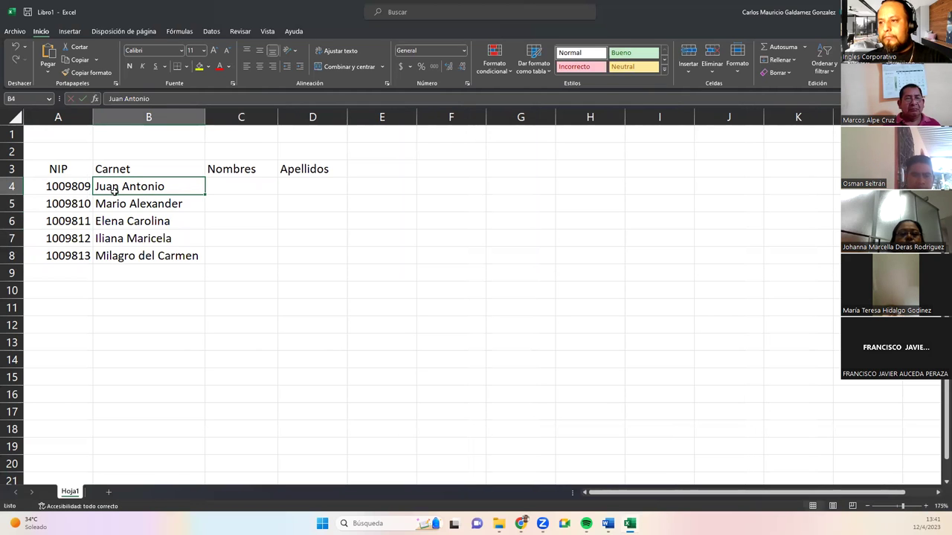
{"action": "left_click", "coordinate": [126, 257], "text": "shift"}
{"action": "key", "text": "ctrl+c"}
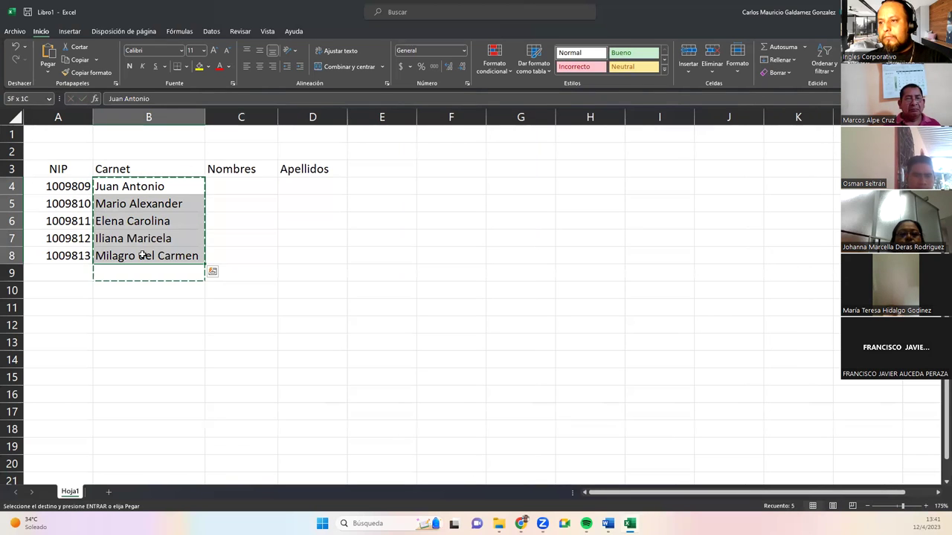
{"action": "left_click", "coordinate": [228, 185]}
{"action": "key", "text": "ctrl+v"}
{"action": "left_click_drag", "start_coordinate": [116, 186], "coordinate": [152, 257]}
{"action": "key", "text": "Delete"}
{"action": "left_click", "coordinate": [106, 186]}
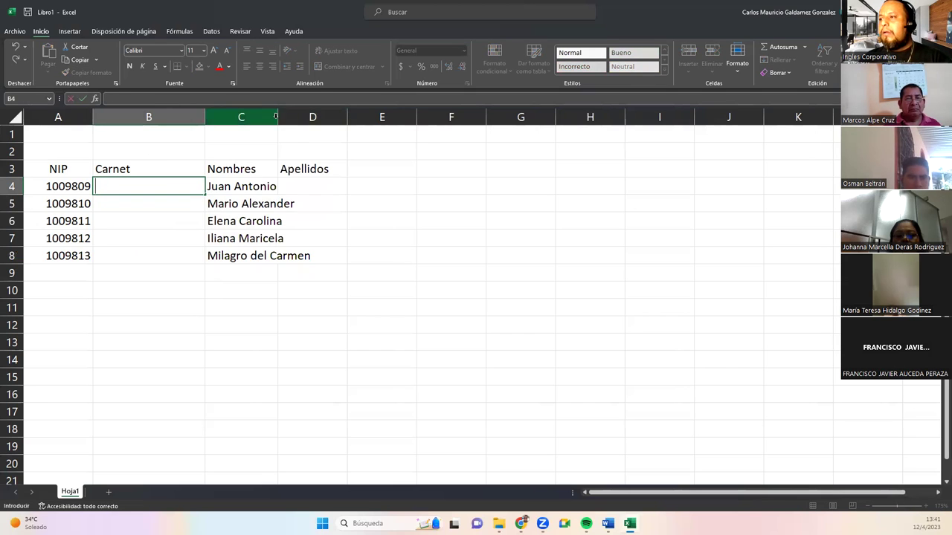
{"action": "left_click", "coordinate": [241, 116]}
{"action": "double_click", "coordinate": [277, 117]}
Fill carnets 80091 to 80095 into B4:B8 as a series and autofit columns A and B.
{"action": "left_click", "coordinate": [136, 187]}
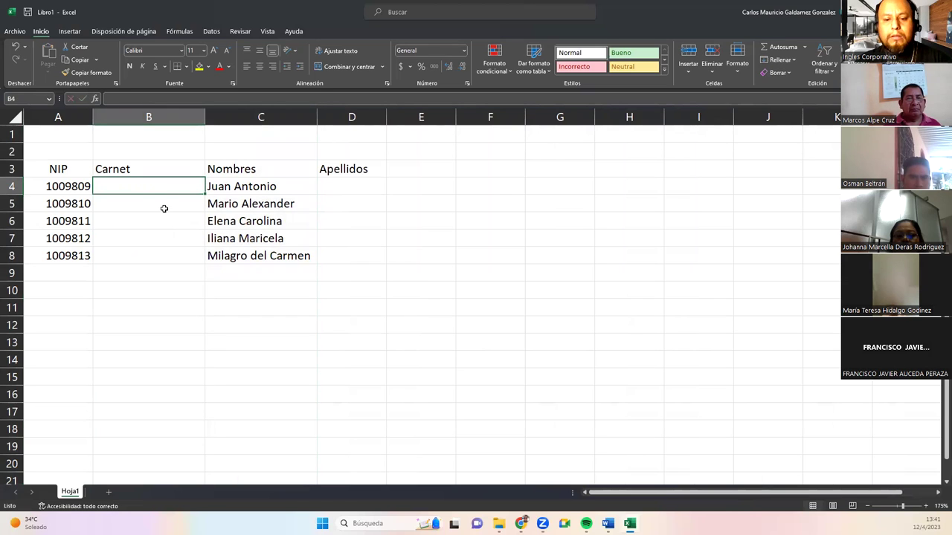
{"action": "type", "text": "8"}
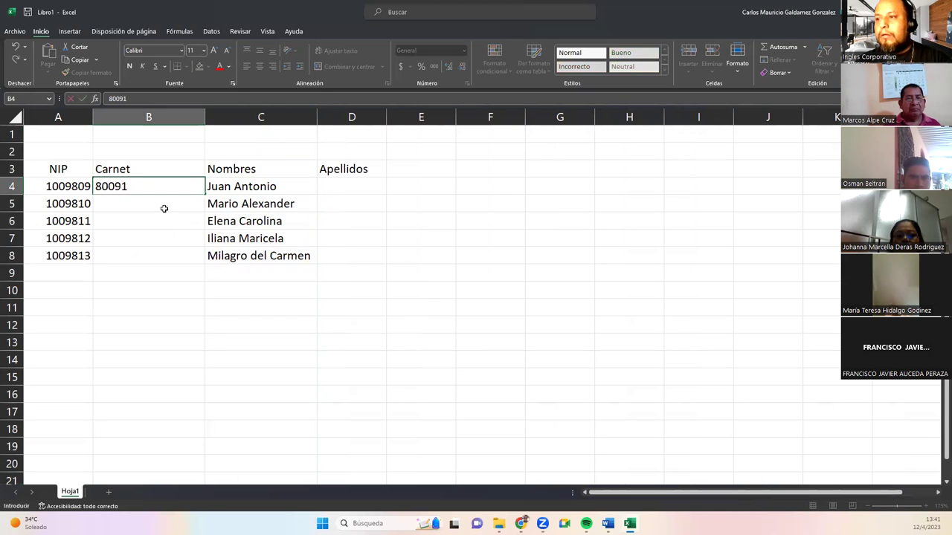
{"action": "type", "text": "0091"}
{"action": "key", "text": "Return"}
{"action": "left_click", "coordinate": [176, 186]}
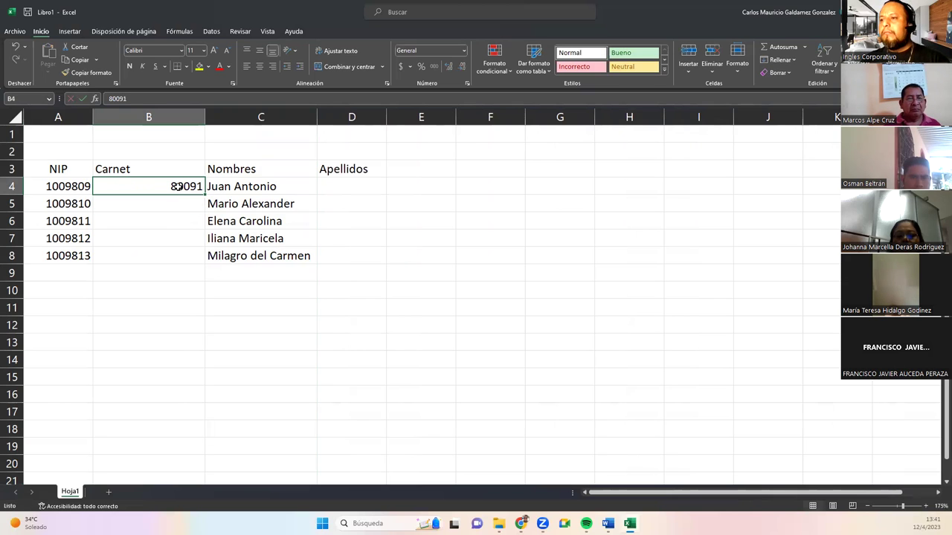
{"action": "left_click_drag", "start_coordinate": [206, 195], "coordinate": [198, 266]}
{"action": "left_click", "coordinate": [211, 272]}
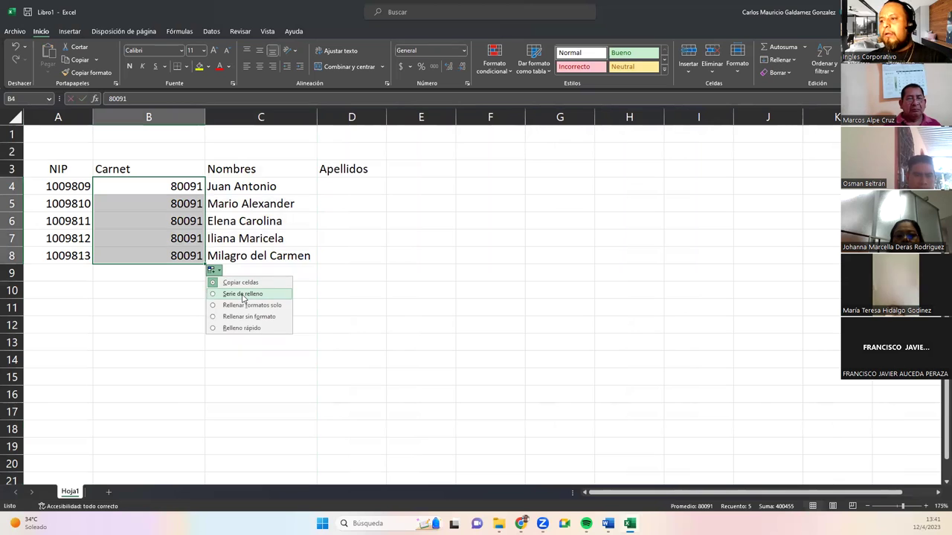
{"action": "left_click", "coordinate": [230, 292]}
{"action": "double_click", "coordinate": [199, 119]}
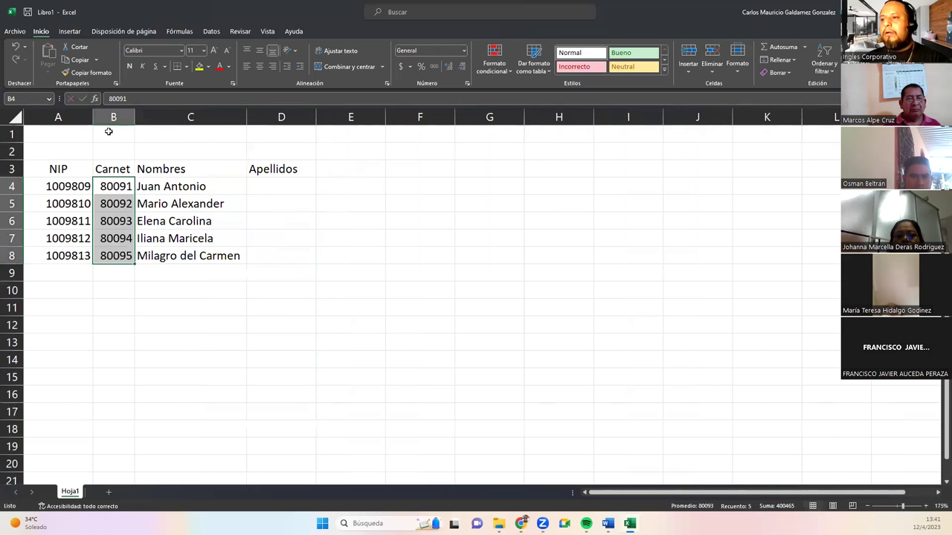
{"action": "double_click", "coordinate": [92, 121]}
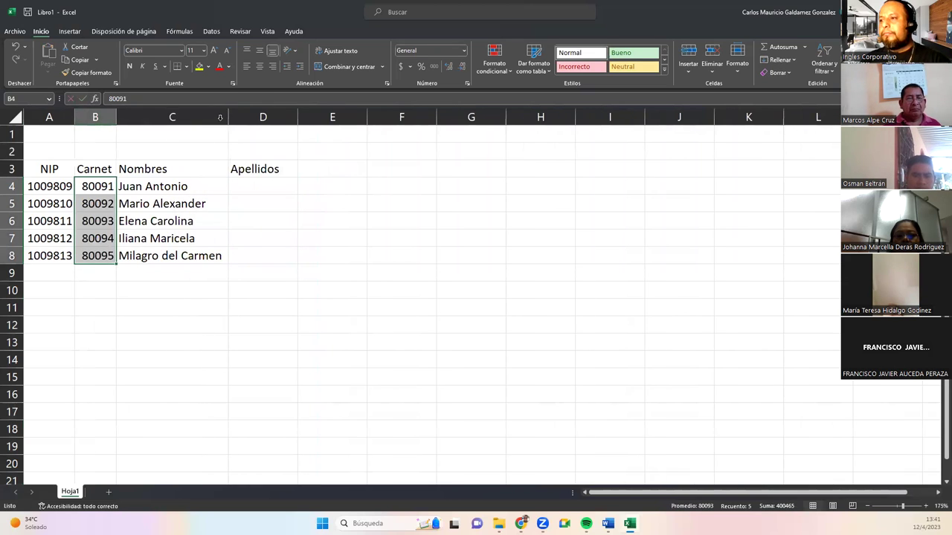
{"action": "left_click", "coordinate": [258, 185]}
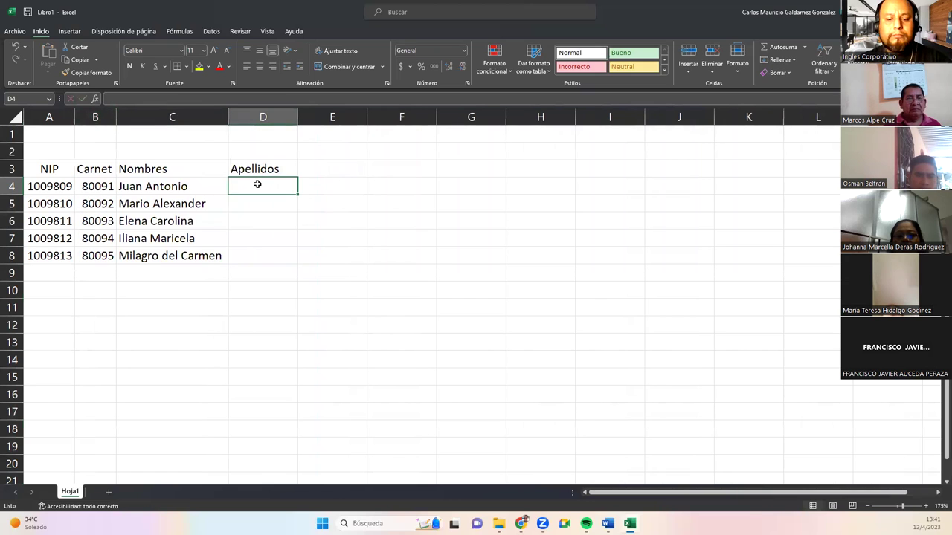
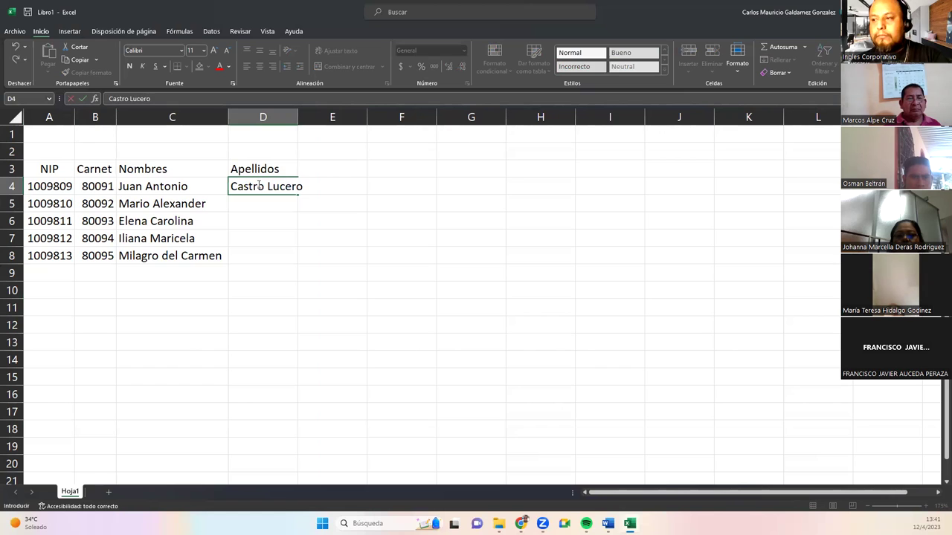
{"action": "key", "text": "Return"}
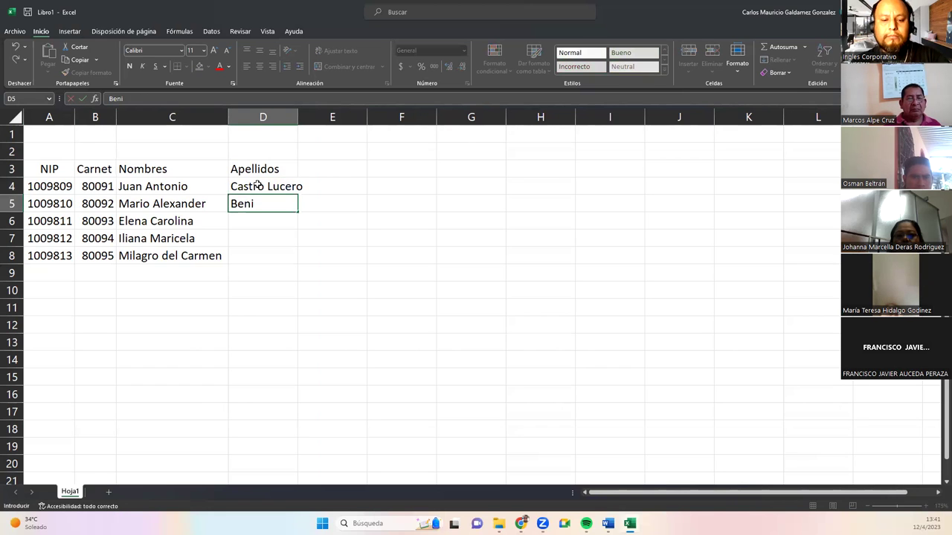
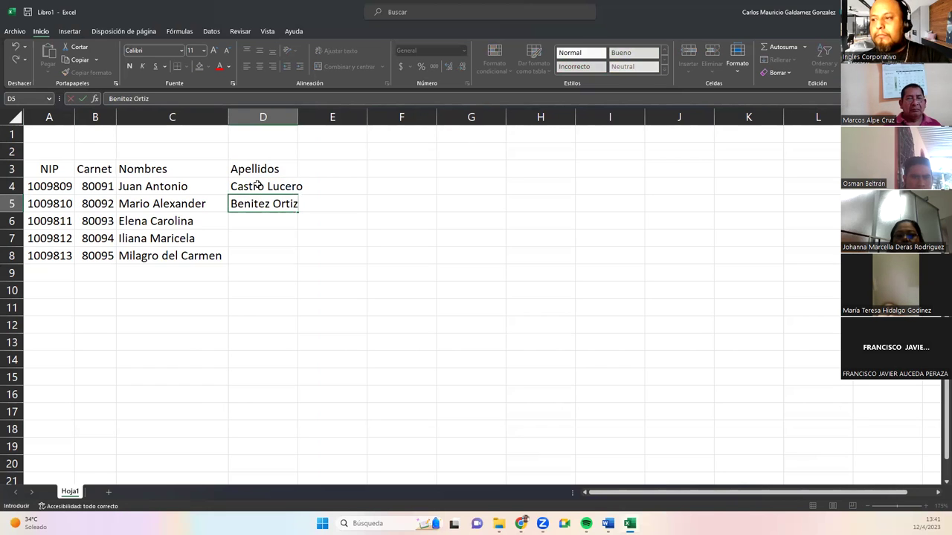
{"action": "key", "text": "Return"}
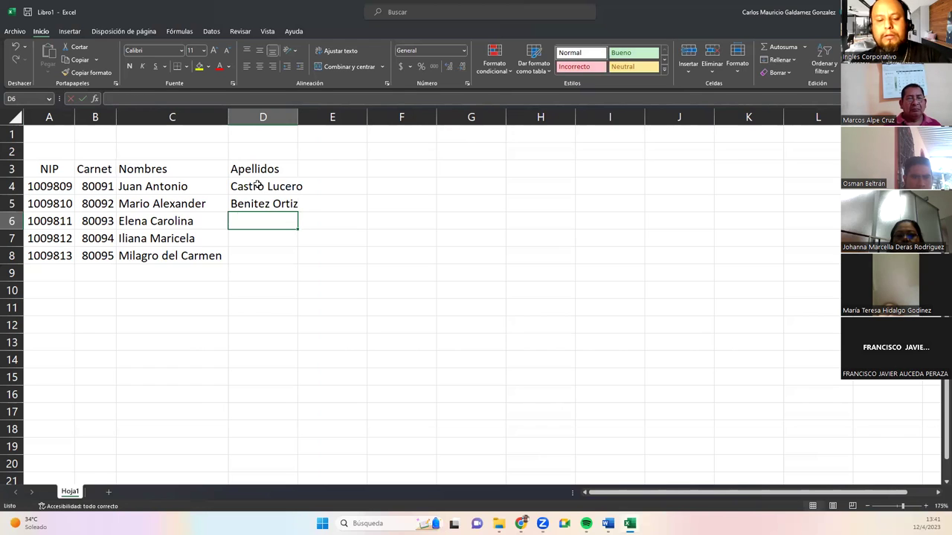
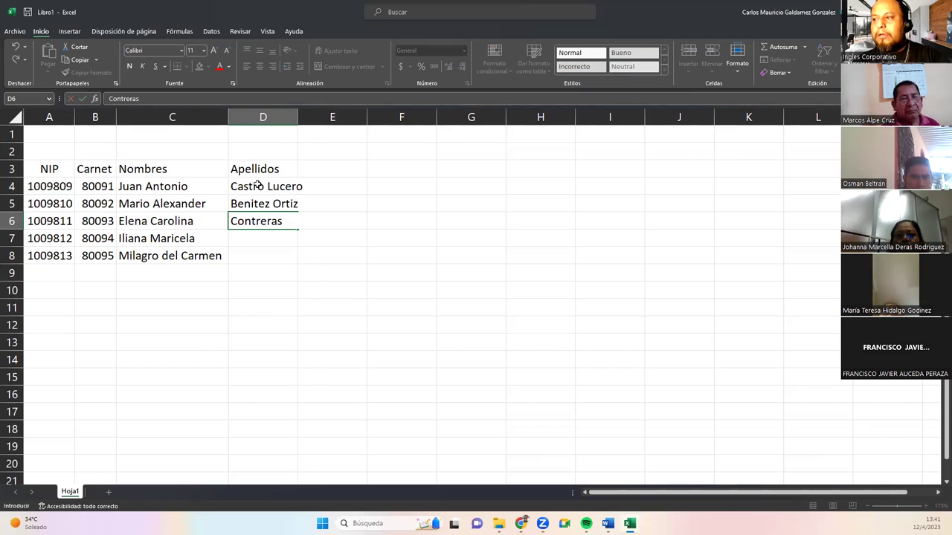
{"action": "key", "text": "Return"}
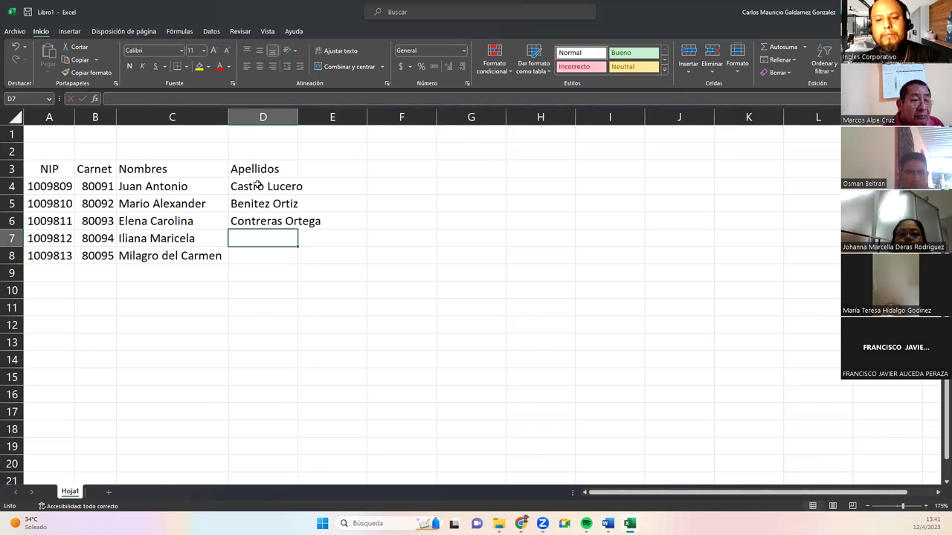
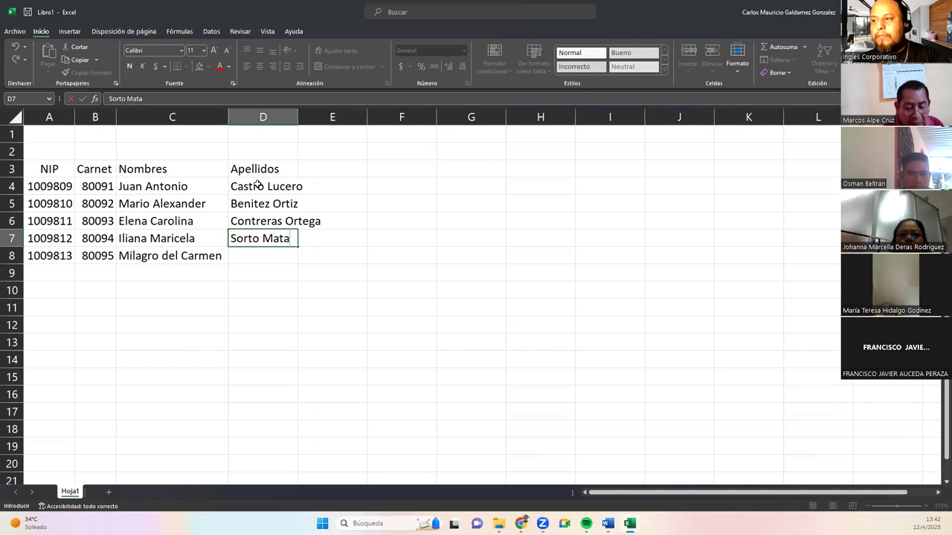
{"action": "key", "text": "Return"}
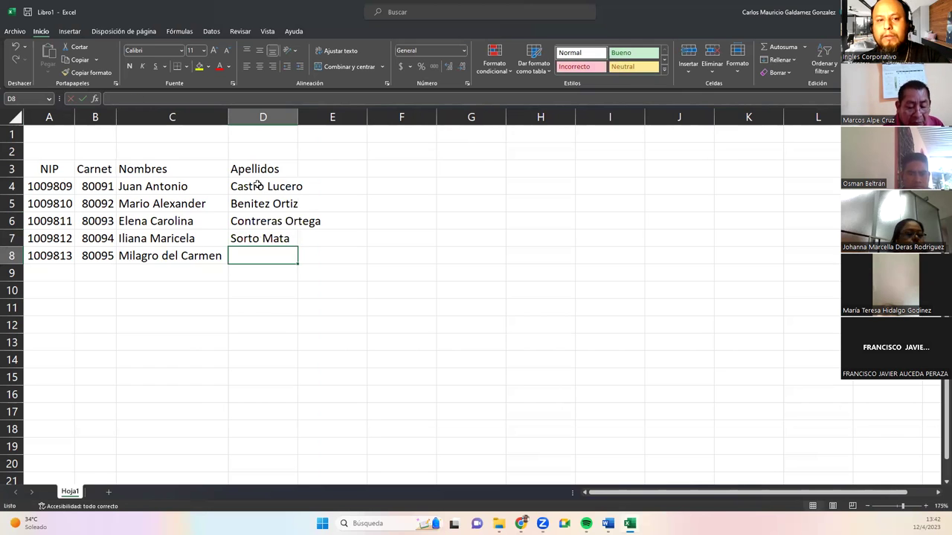
{"action": "type", "text": "Perz"}
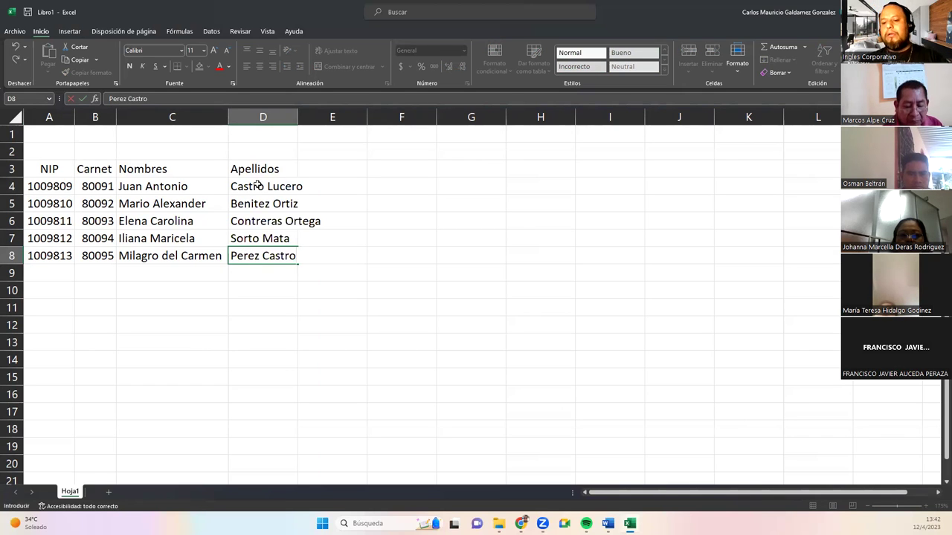
{"action": "key", "text": "Return"}
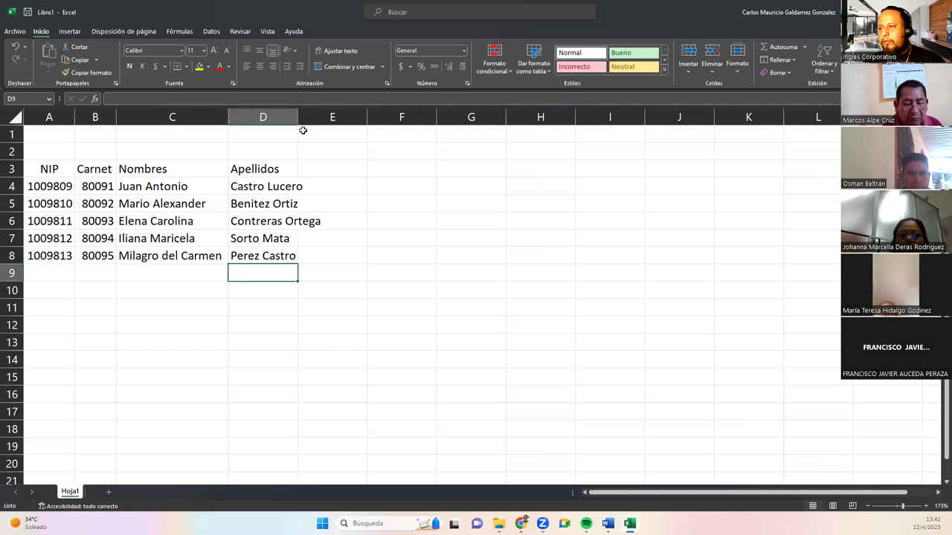
Autofit column D and enter the Nota 1 and Nota 2 headers in E3 and F3.
{"action": "double_click", "coordinate": [296, 117]}
{"action": "left_click", "coordinate": [334, 172]}
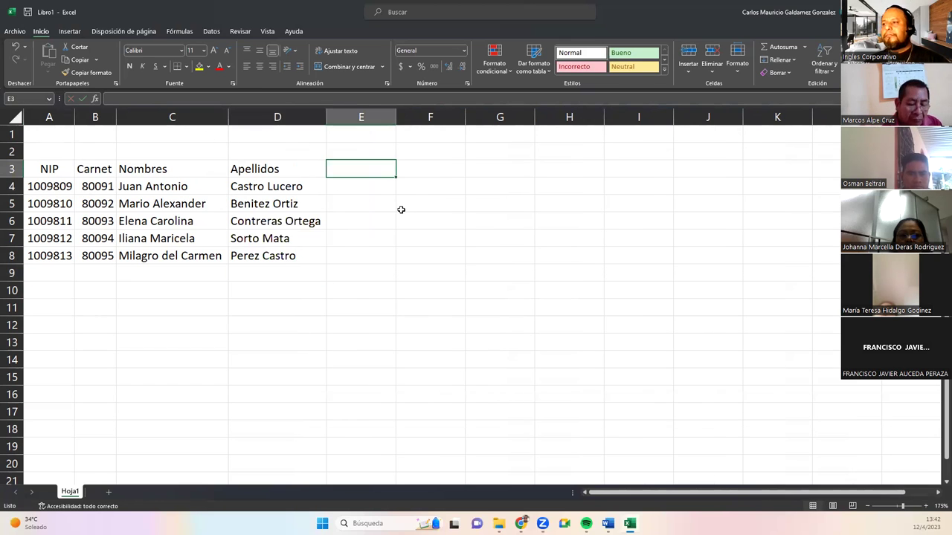
{"action": "type", "text": "NOTA"}
{"action": "key", "text": "Tab"}
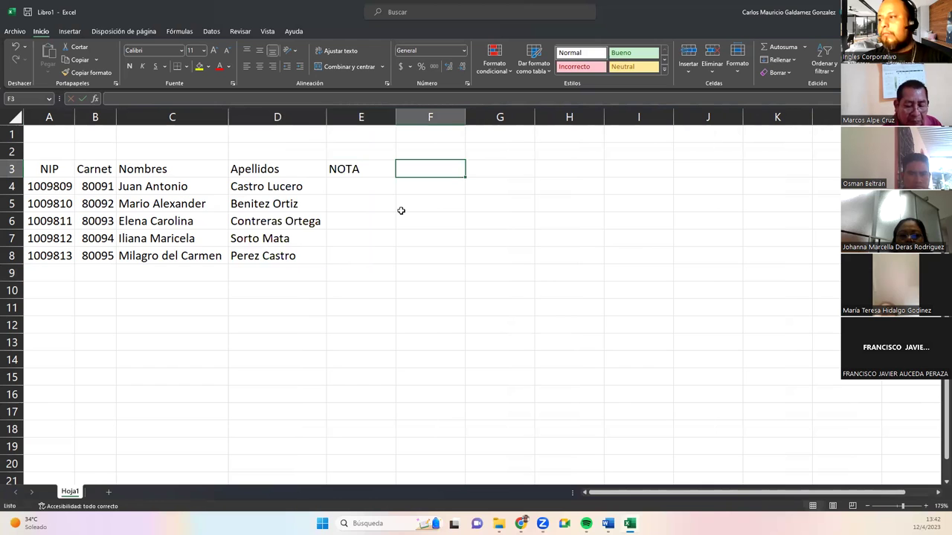
{"action": "key", "text": "Left"}
{"action": "type", "text": "1"}
{"action": "key", "text": "Tab"}
{"action": "key", "text": "Left"}
{"action": "type", "text": "Nota 1"}
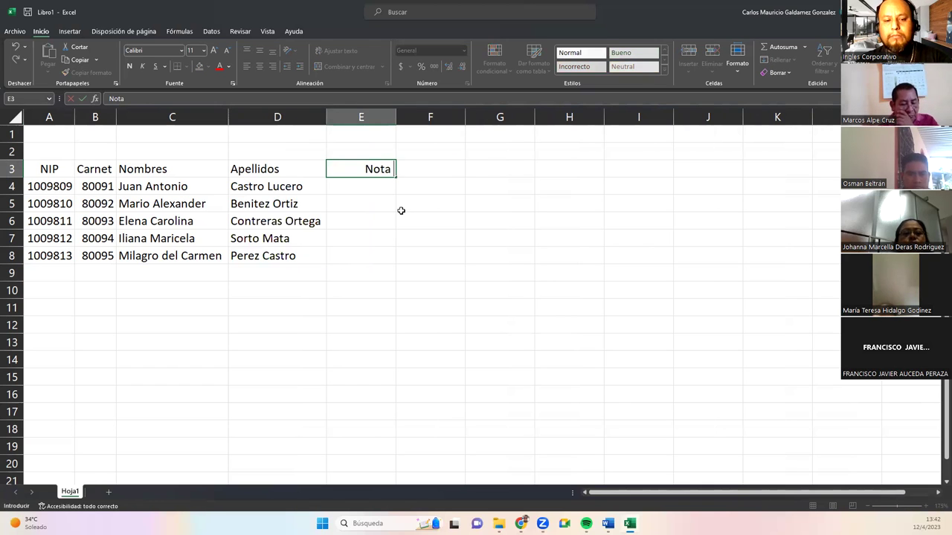
{"action": "key", "text": "Tab"}
{"action": "type", "text": "Nota 2"}
{"action": "key", "text": "Tab"}
Add the Actividad 1, Tarea and Prueba Objetiva1 headers in G3 through I3.
{"action": "type", "text": "NO"}
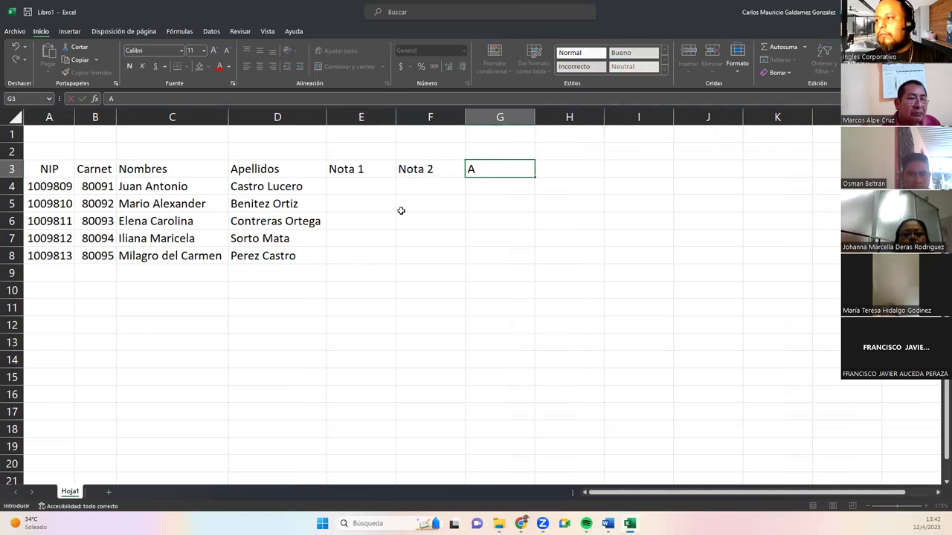
{"action": "type", "text": "Actividad"}
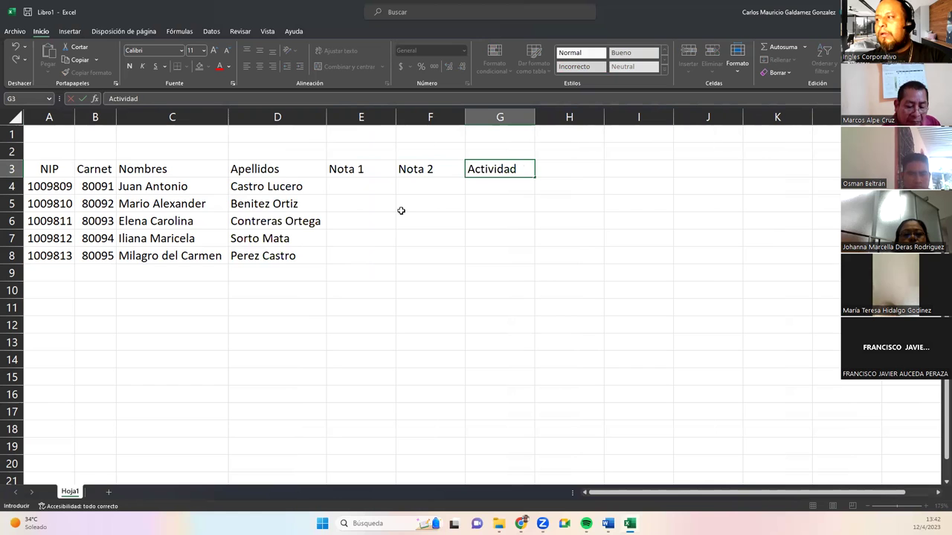
{"action": "key", "text": "Tab"}
{"action": "type", "text": "Tarea"}
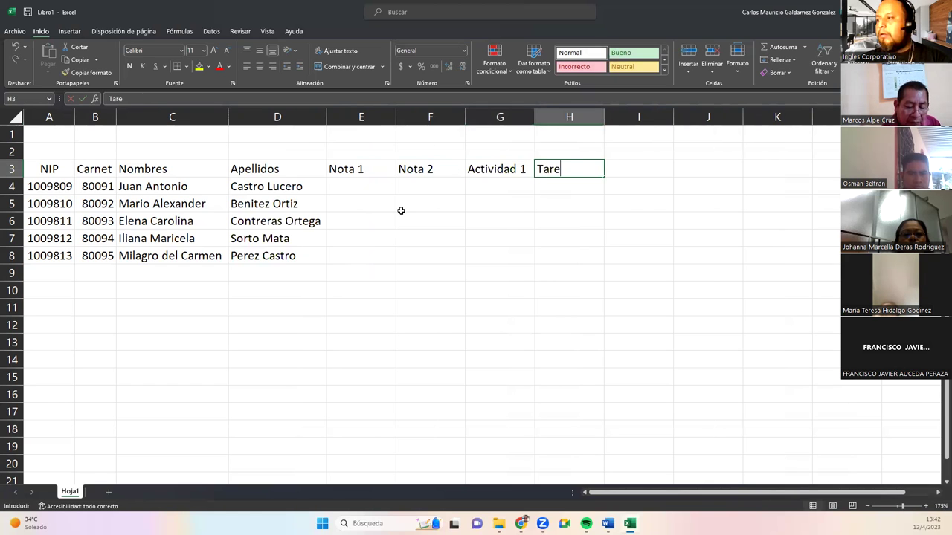
{"action": "key", "text": "Tab"}
{"action": "type", "text": "Examne"}
{"action": "key", "text": "BackSpace"}
{"action": "key", "text": "BackSpace"}
{"action": "key", "text": "BackSpace"}
{"action": "key", "text": "BackSpace"}
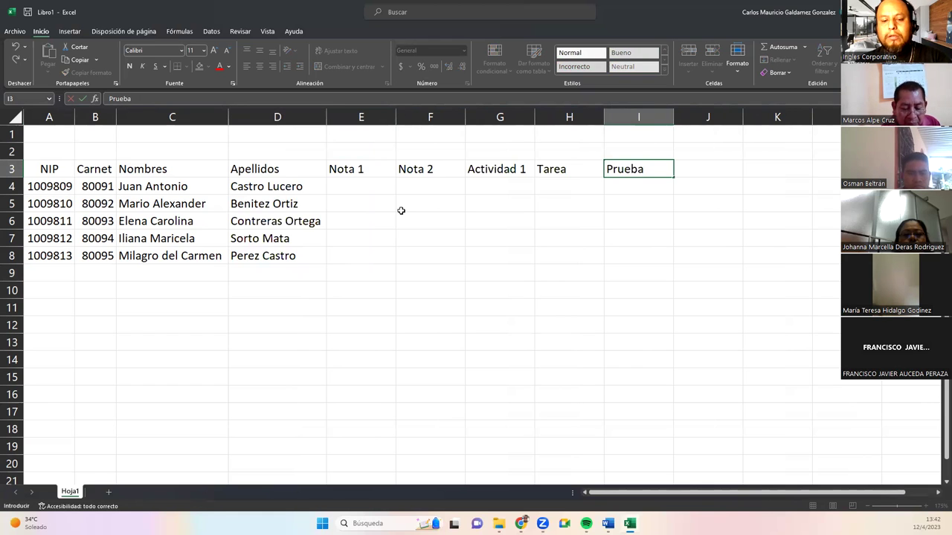
{"action": "type", "text": "1"}
{"action": "key", "text": "Return"}
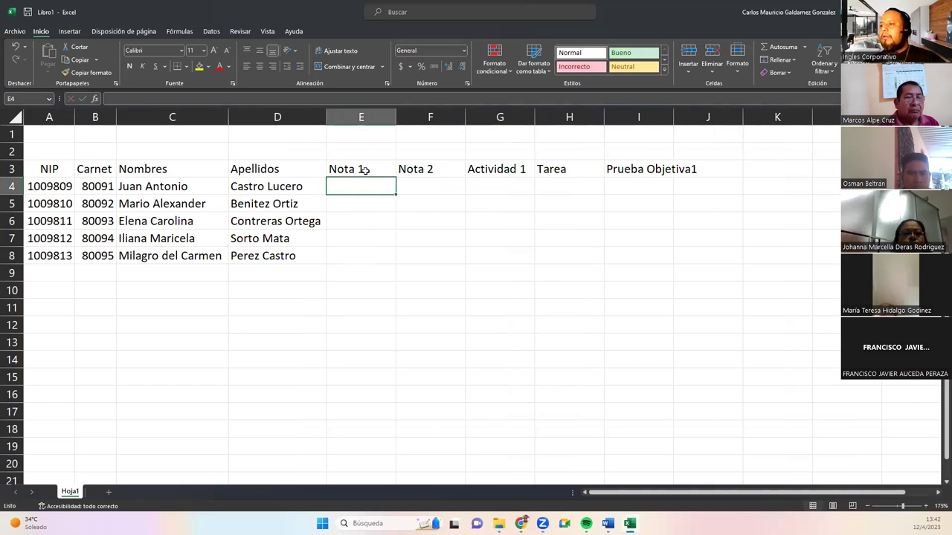
{"action": "left_click", "coordinate": [365, 171]}
{"action": "left_click_drag", "start_coordinate": [392, 117], "coordinate": [392, 117]}
Narrow columns E through I to roughly fit the grade headers.
{"action": "double_click", "coordinate": [393, 117]}
{"action": "double_click", "coordinate": [436, 117]}
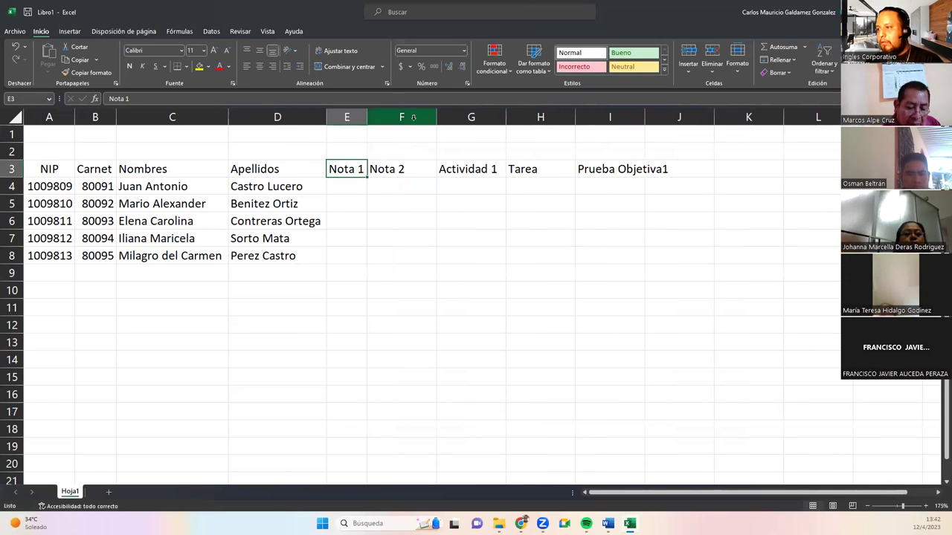
{"action": "left_click_drag", "start_coordinate": [476, 117], "coordinate": [473, 119]}
{"action": "left_click_drag", "start_coordinate": [543, 118], "coordinate": [508, 117]}
{"action": "left_click", "coordinate": [347, 151]}
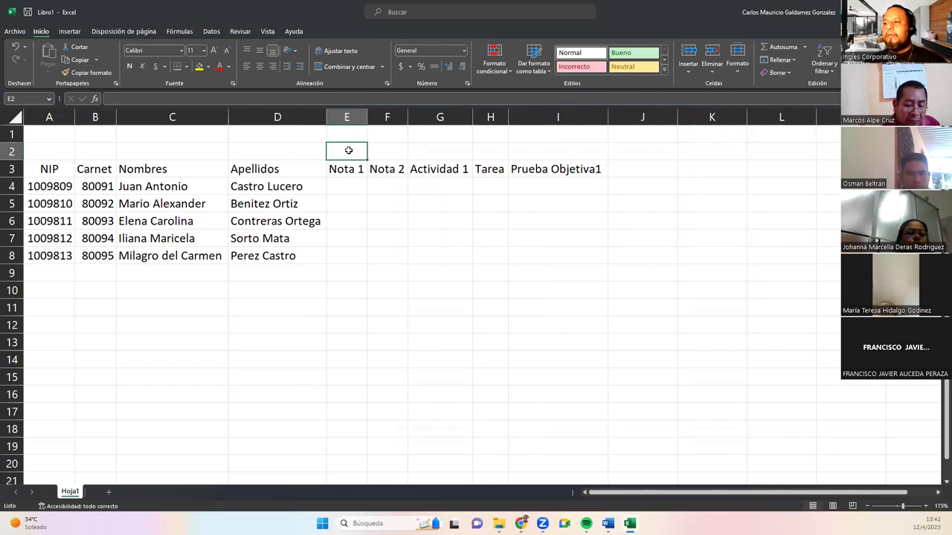
{"action": "left_click", "coordinate": [531, 157]}
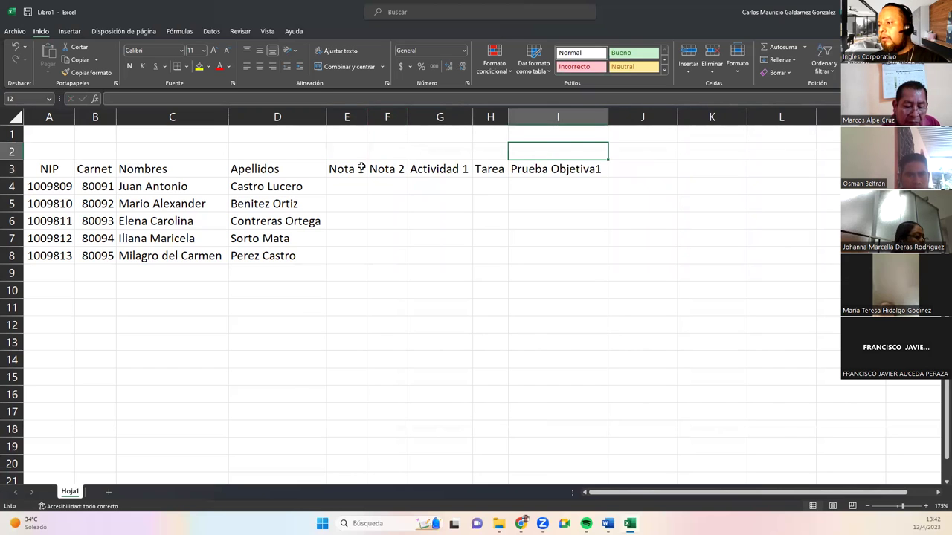
{"action": "left_click_drag", "start_coordinate": [348, 168], "coordinate": [530, 167]}
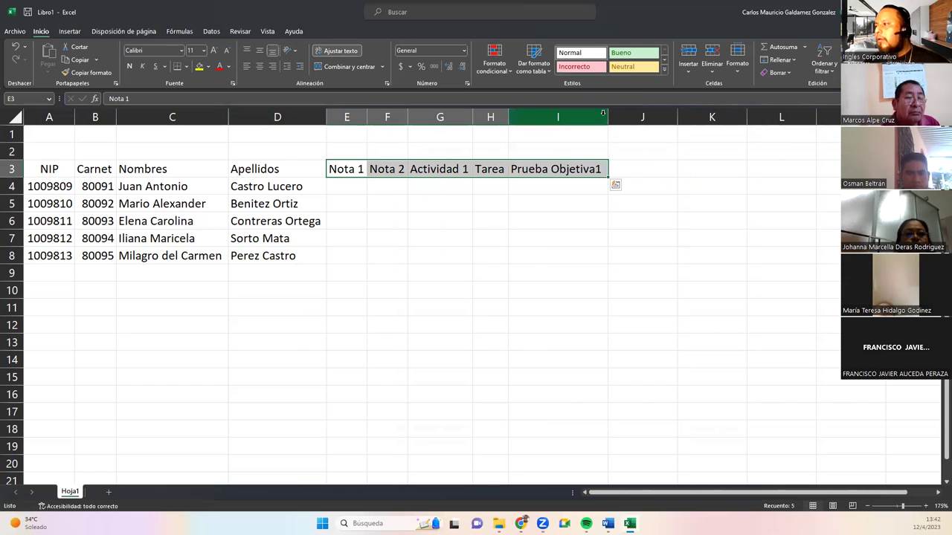
{"action": "left_click_drag", "start_coordinate": [607, 117], "coordinate": [565, 120]}
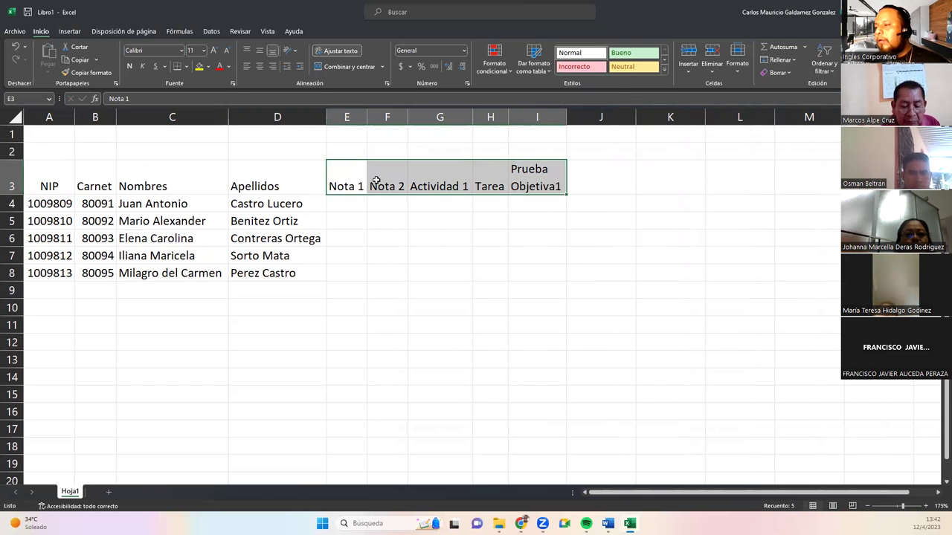
Wrap the E3:I3 headers and centre them vertically and horizontally.
{"action": "left_click", "coordinate": [328, 52]}
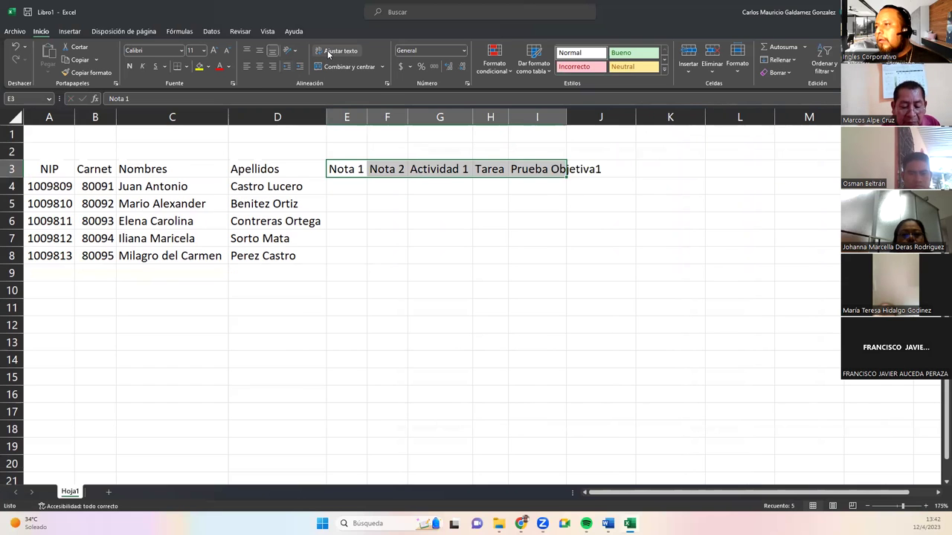
{"action": "left_click", "coordinate": [328, 52]}
{"action": "left_click_drag", "start_coordinate": [339, 183], "coordinate": [524, 184]}
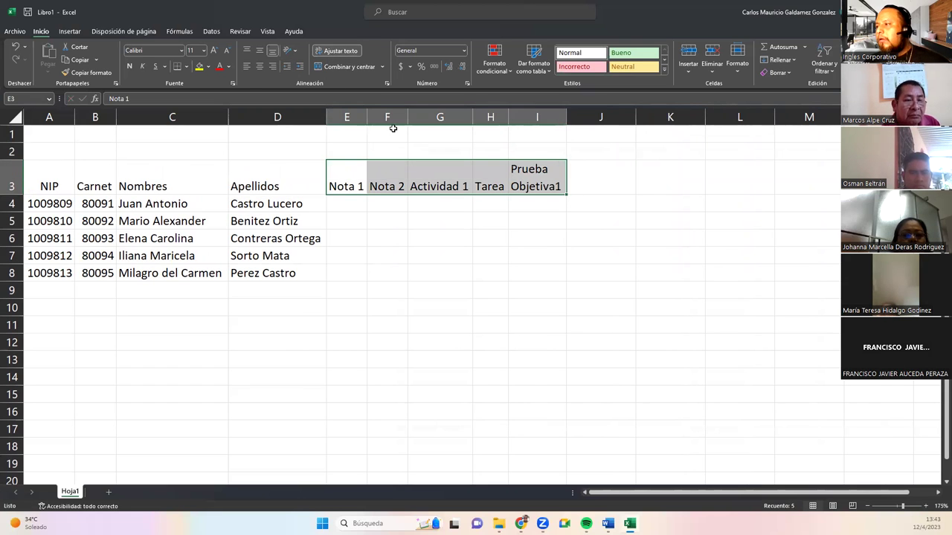
{"action": "left_click", "coordinate": [259, 51]}
{"action": "left_click", "coordinate": [260, 66]}
{"action": "left_click_drag", "start_coordinate": [507, 116], "coordinate": [518, 116]}
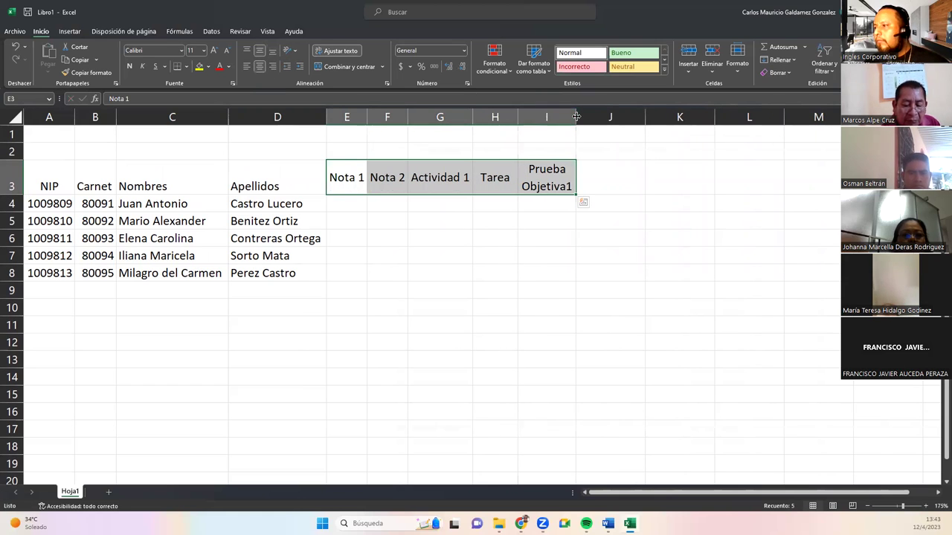
Set columns E through I to a uniform width of 8.8.
{"action": "left_click_drag", "start_coordinate": [576, 117], "coordinate": [357, 116]}
{"action": "right_click", "coordinate": [356, 118]}
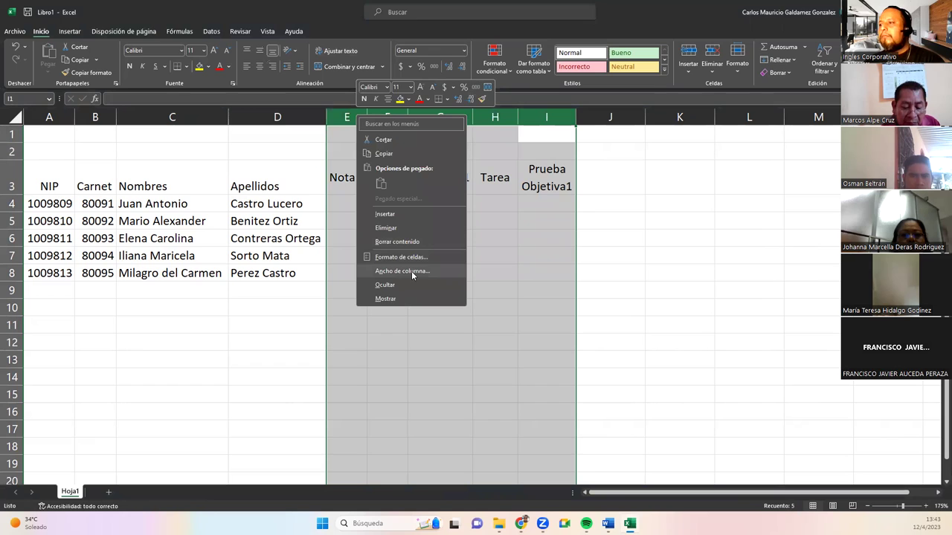
{"action": "left_click", "coordinate": [411, 270]}
{"action": "type", "text": "8.86"}
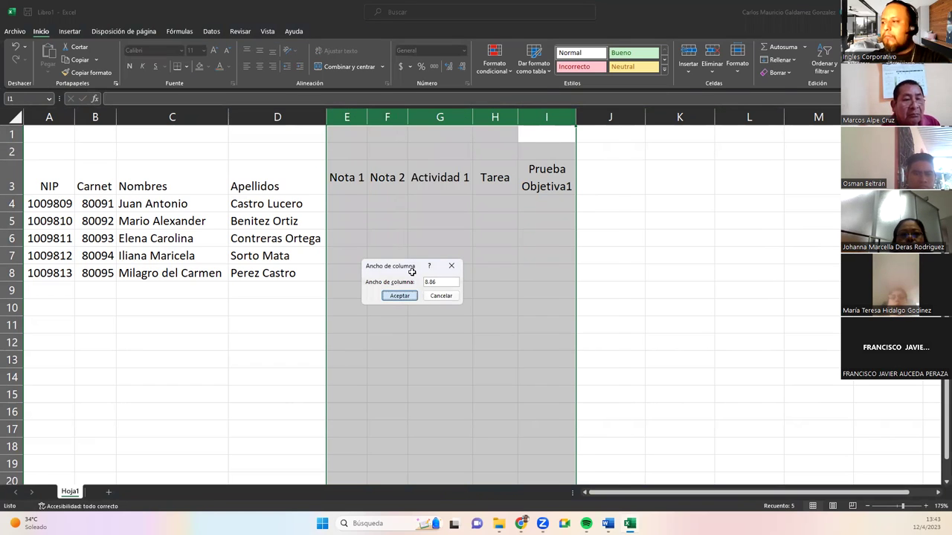
{"action": "key", "text": "Return"}
{"action": "left_click", "coordinate": [558, 238]}
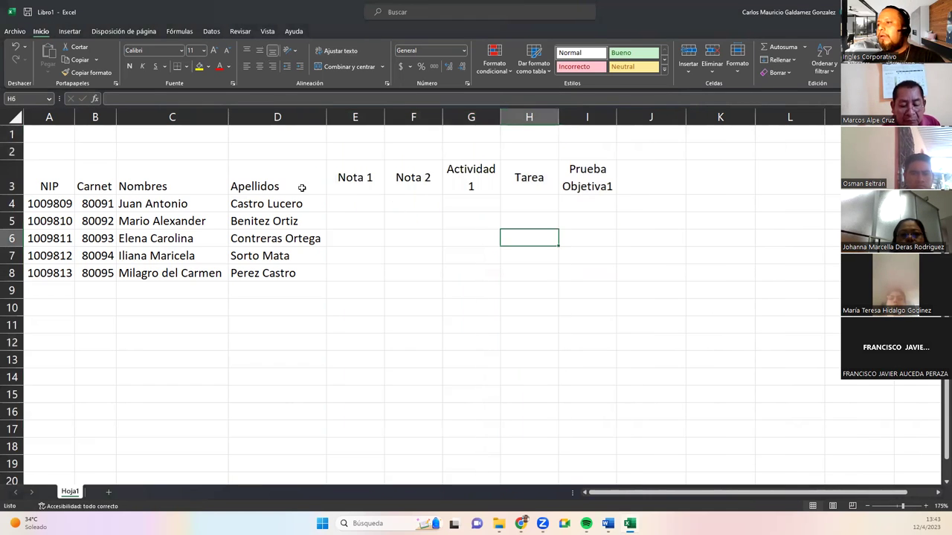
{"action": "left_click", "coordinate": [351, 153]}
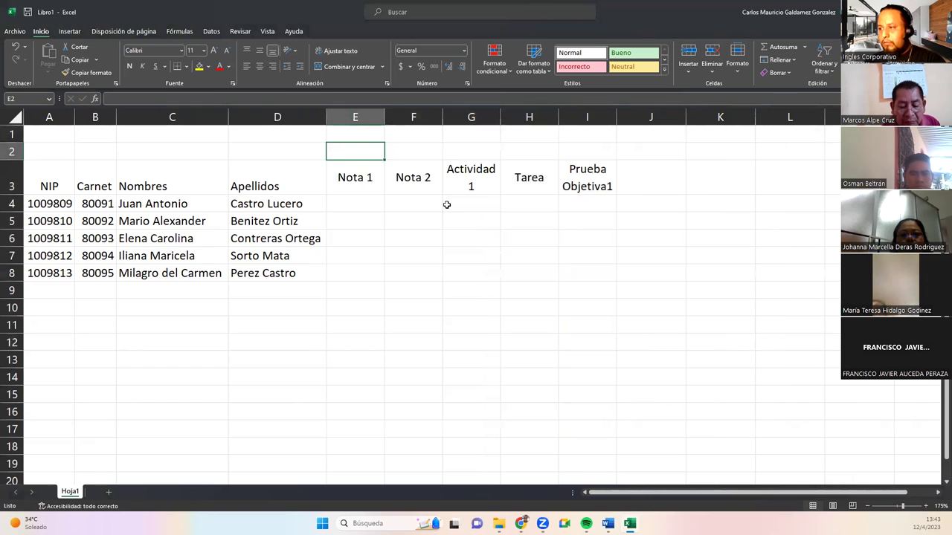
Enter weights 30% in I2, 10% in E2 and F2, and 25% in G2 and H2.
{"action": "left_click", "coordinate": [581, 149]}
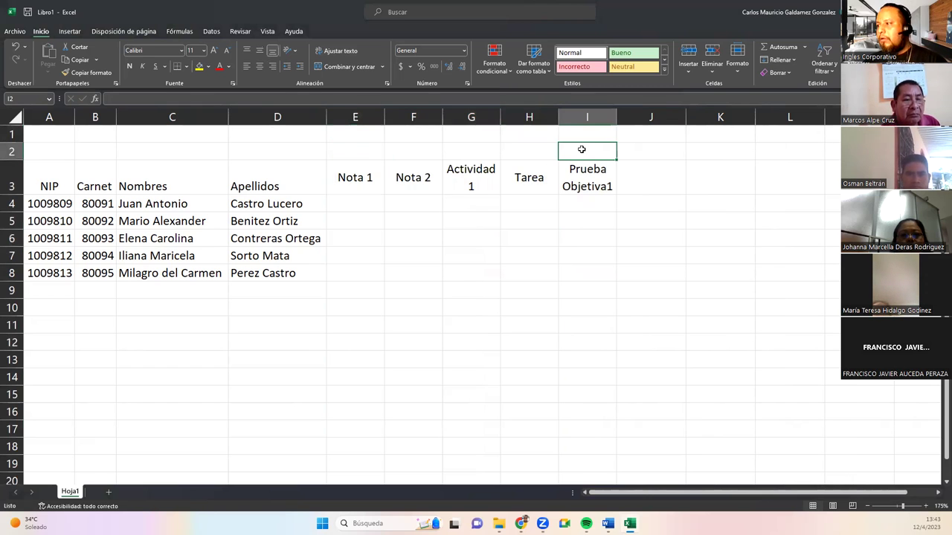
{"action": "type", "text": "30"}
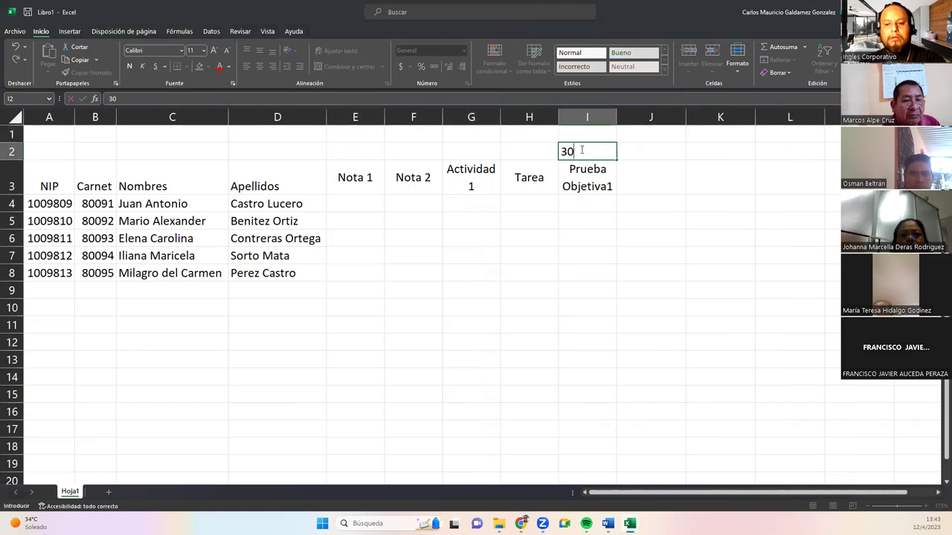
{"action": "key", "text": "Left"}
{"action": "key", "text": "Left"}
{"action": "key", "text": "Left"}
{"action": "key", "text": "Left"}
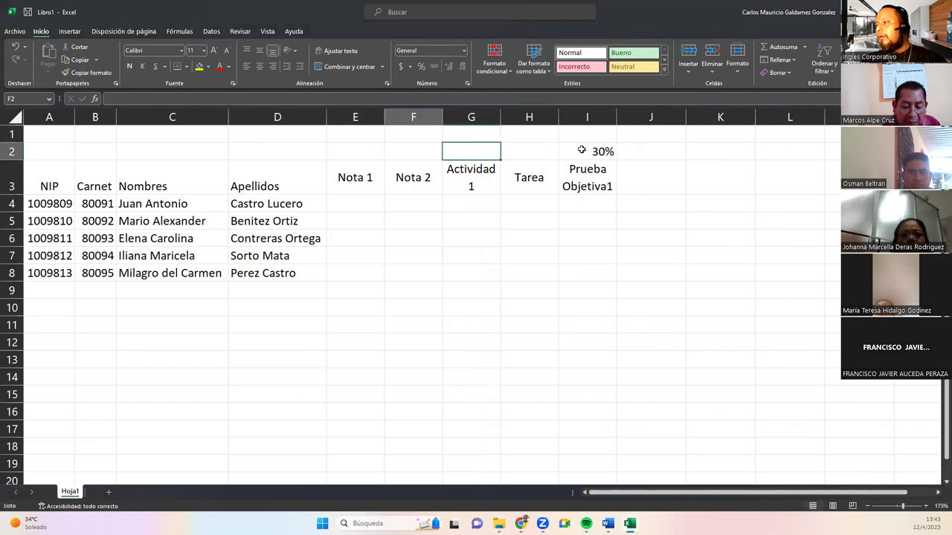
{"action": "type", "text": "10"}
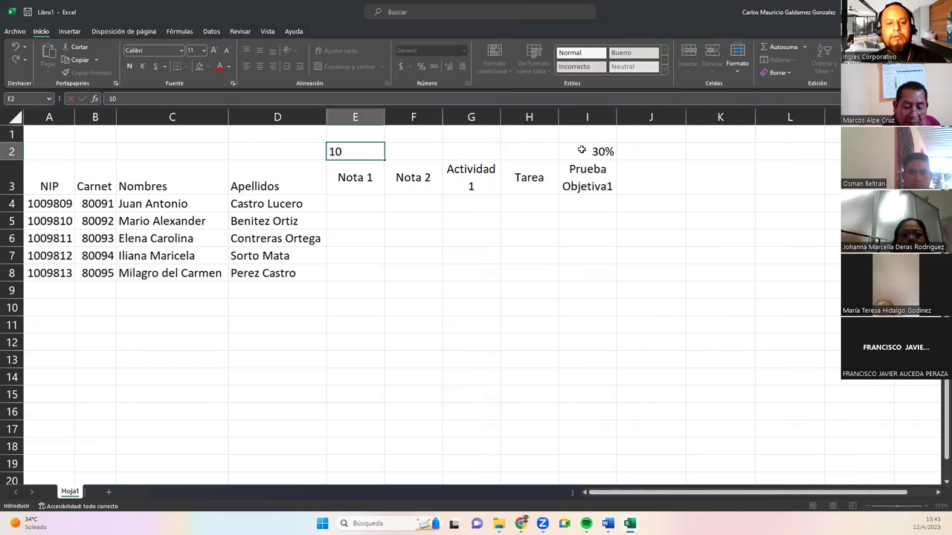
{"action": "key", "text": "Right"}
{"action": "type", "text": "1"}
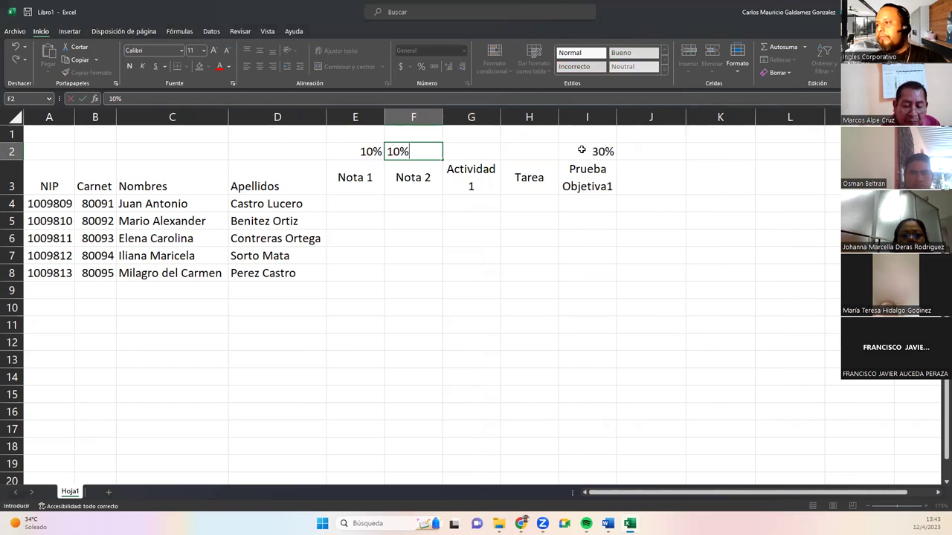
{"action": "type", "text": "0%"}
{"action": "key", "text": "Right"}
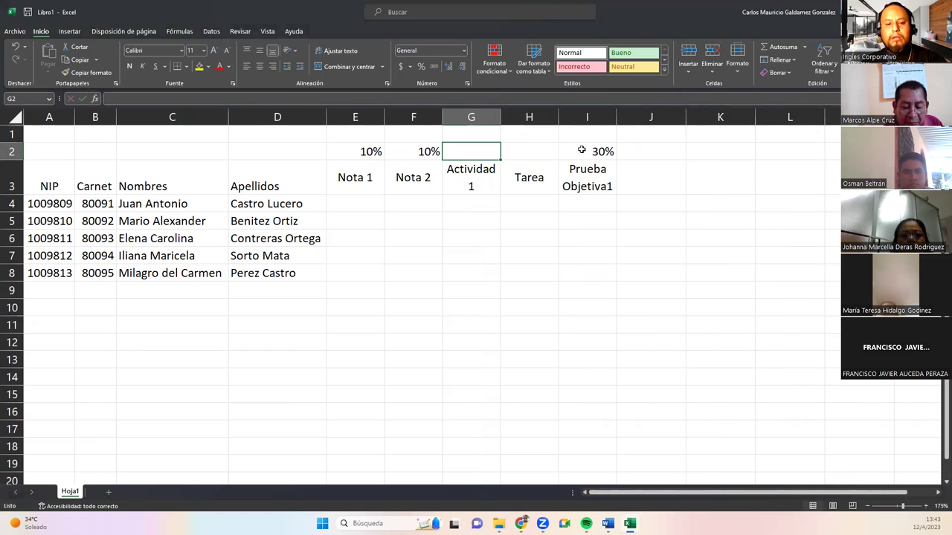
{"action": "type", "text": "2"}
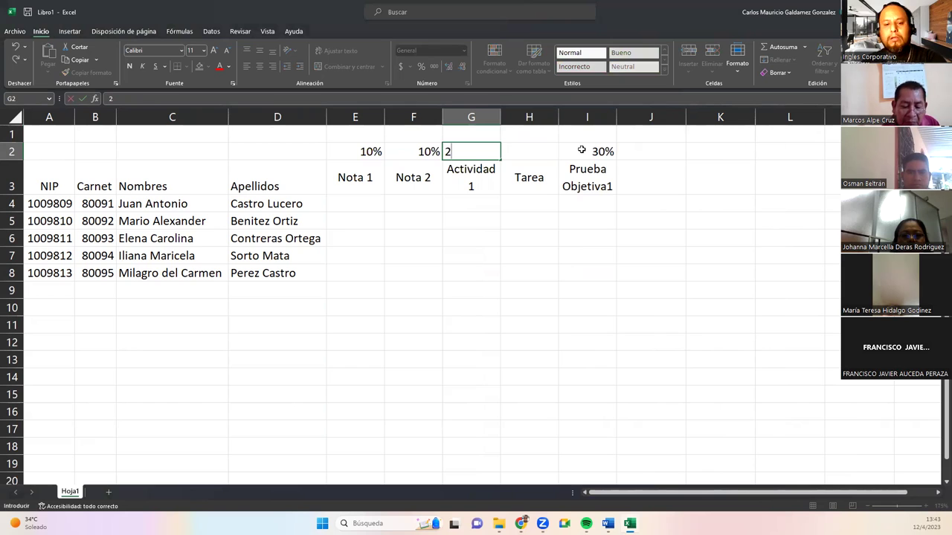
{"action": "type", "text": "5%"}
{"action": "key", "text": "Tab"}
{"action": "type", "text": "25"}
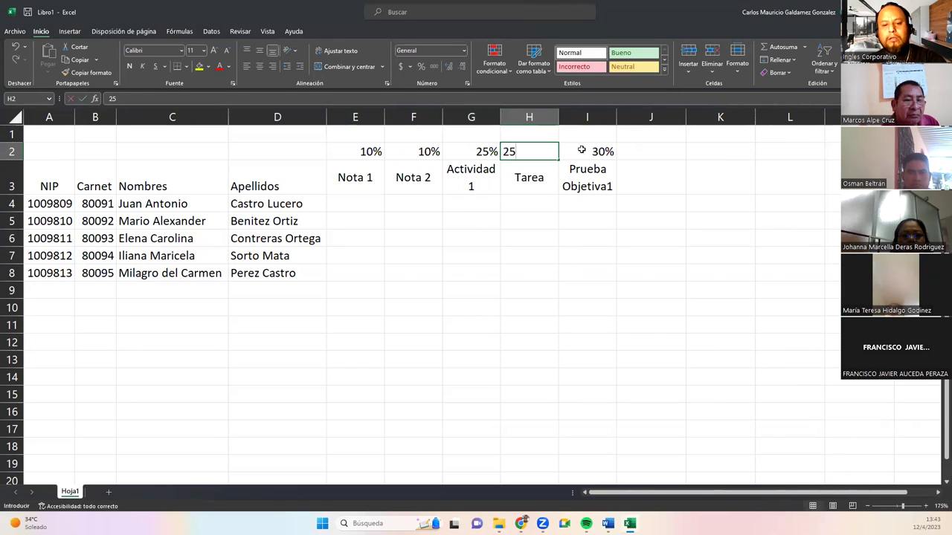
{"action": "type", "text": "%"}
{"action": "key", "text": "Return"}
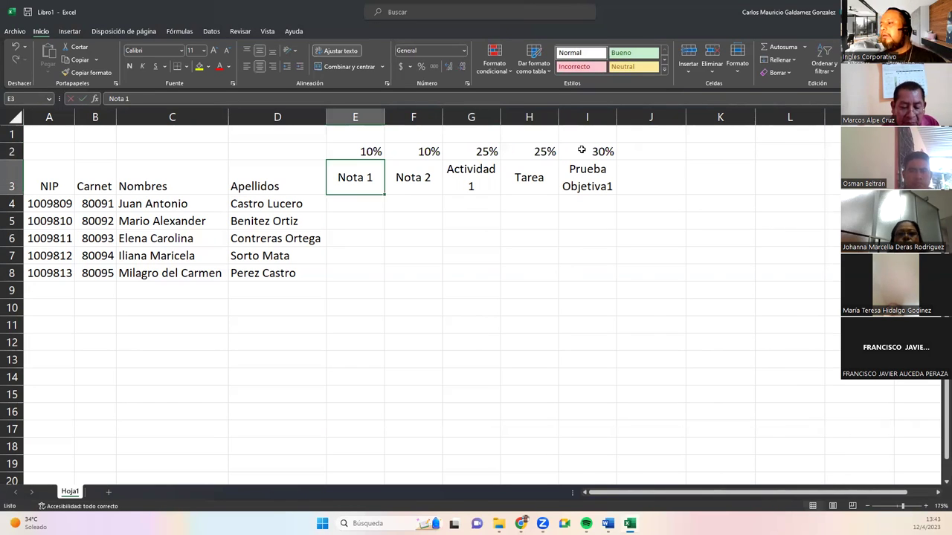
Merge and centre J2:J3 and enter the heading NOTA FINAL.
{"action": "left_click", "coordinate": [654, 157]}
{"action": "left_click_drag", "start_coordinate": [650, 153], "coordinate": [650, 182]}
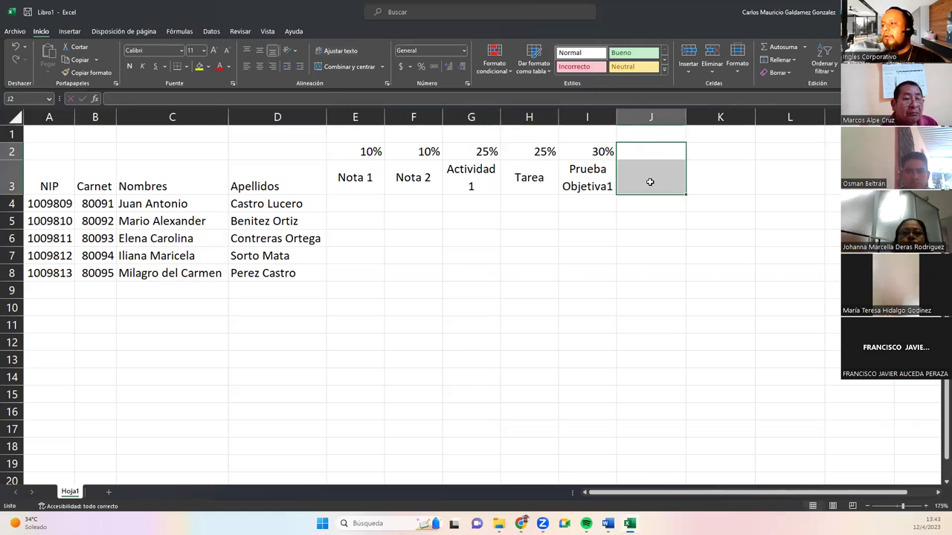
{"action": "left_click", "coordinate": [332, 67]}
{"action": "type", "text": "NOTA FINAl"}
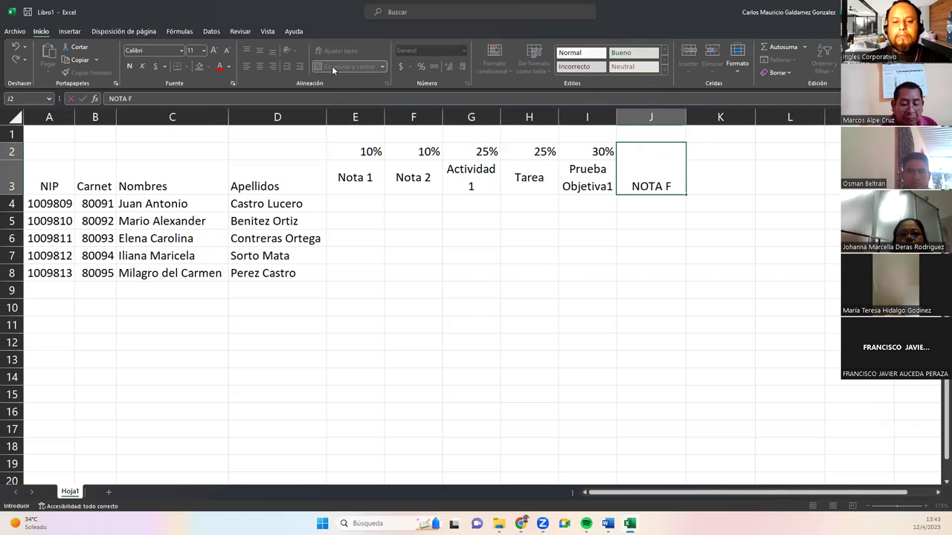
{"action": "key", "text": "Return"}
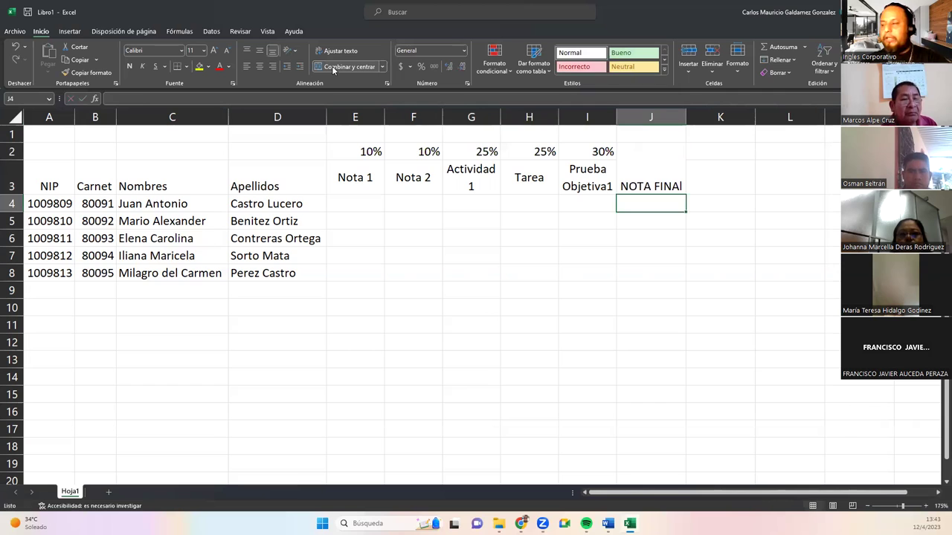
{"action": "key", "text": "Up"}
{"action": "key", "text": "F2"}
{"action": "key", "text": "BackSpace"}
{"action": "type", "text": "L"}
{"action": "key", "text": "Return"}
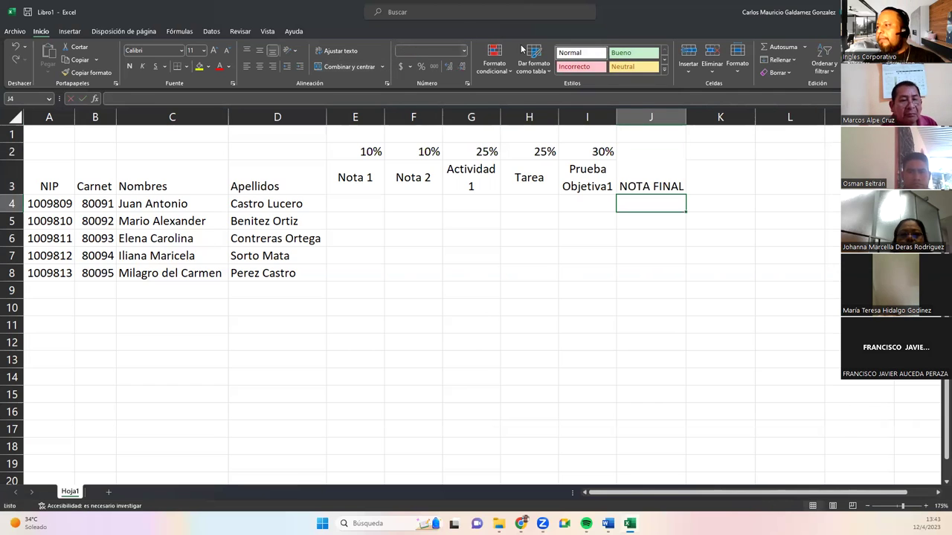
Set column J width to 8.86 and wrap NOTA FINAL onto two lines.
{"action": "left_click_drag", "start_coordinate": [613, 117], "coordinate": [614, 116]}
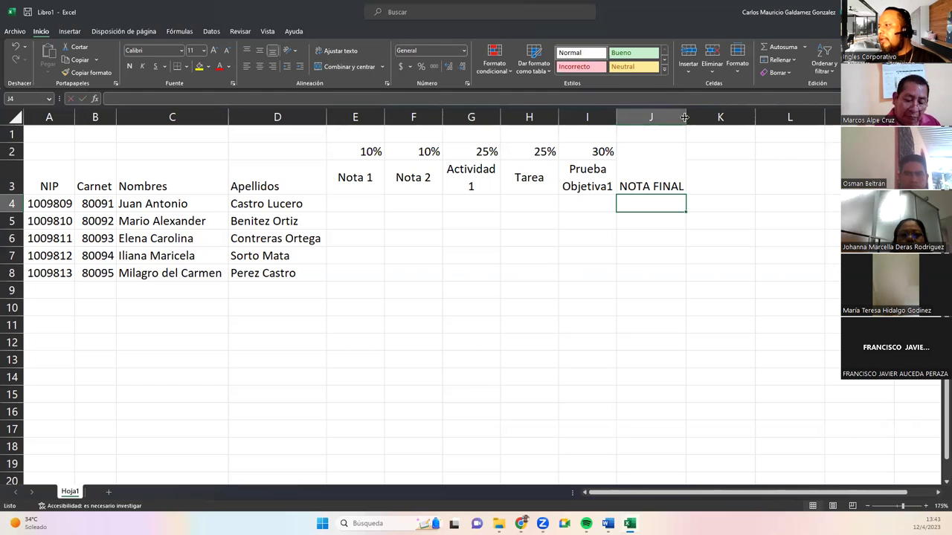
{"action": "left_click", "coordinate": [673, 117]}
{"action": "right_click", "coordinate": [674, 119]}
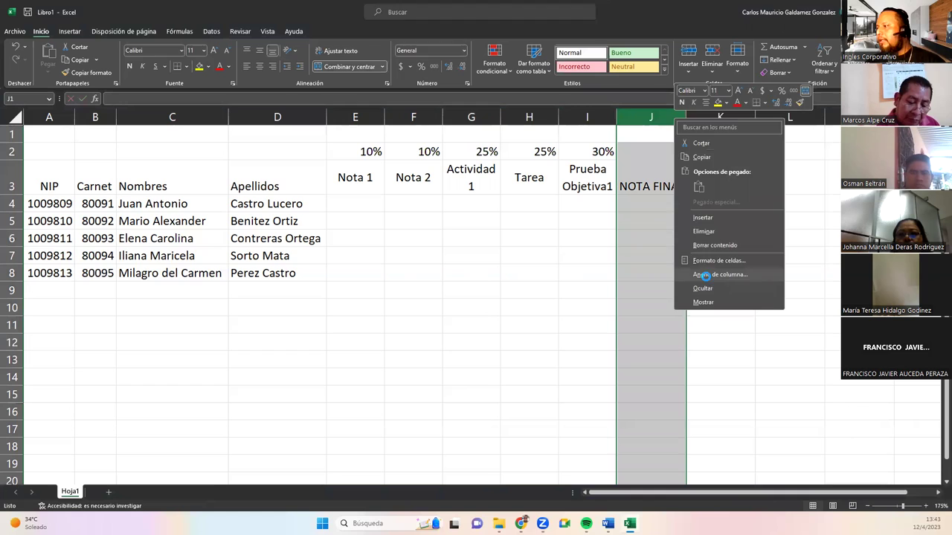
{"action": "left_click", "coordinate": [703, 276]}
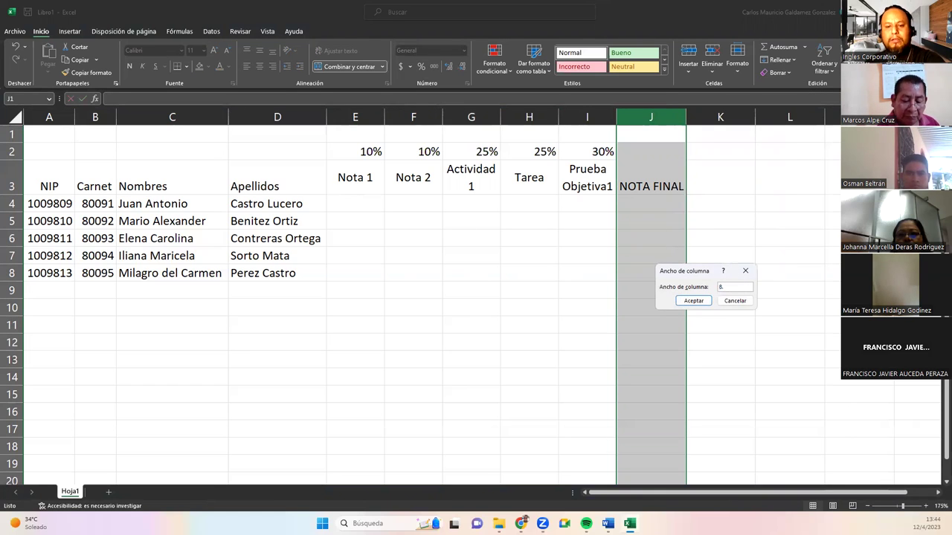
{"action": "key", "text": "Return"}
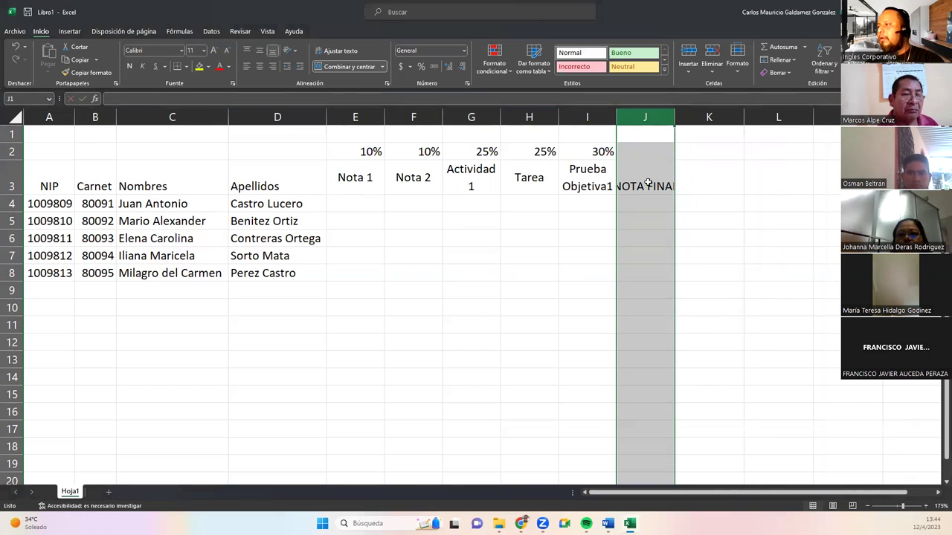
{"action": "left_click", "coordinate": [645, 177]}
{"action": "left_click", "coordinate": [344, 52]}
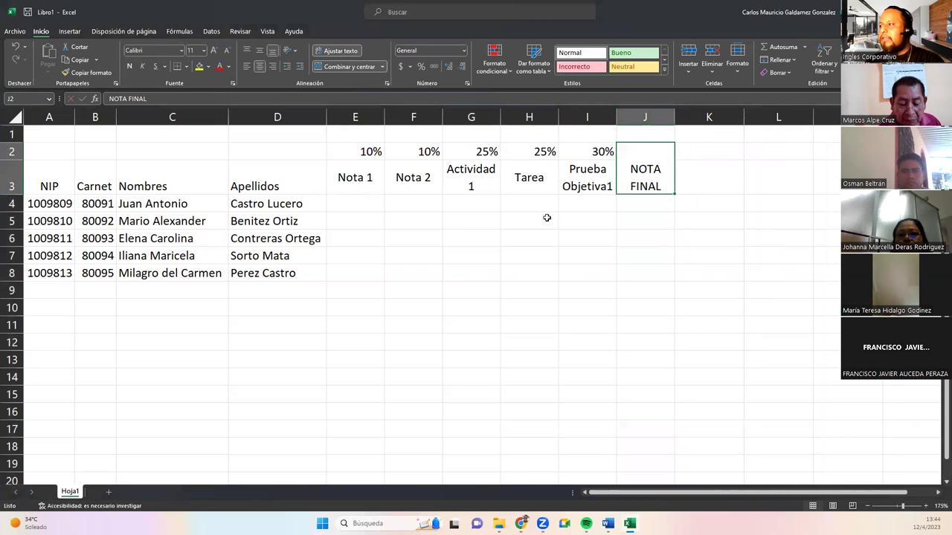
{"action": "left_click", "coordinate": [547, 217]}
Apply Todos los bordes to the grade table ranges E2:J8 and A3:D8.
{"action": "left_click_drag", "start_coordinate": [365, 153], "coordinate": [623, 275]}
{"action": "left_click_drag", "start_coordinate": [59, 183], "coordinate": [282, 273]}
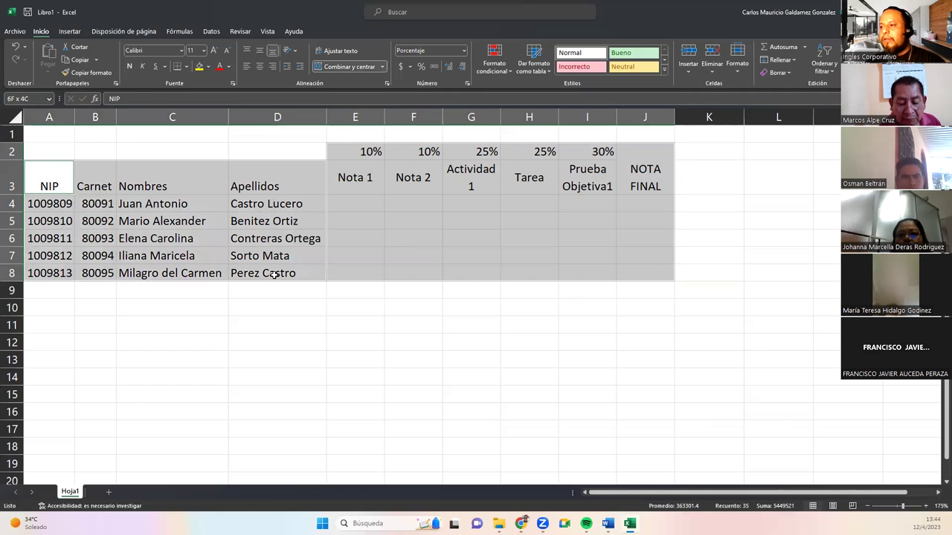
{"action": "left_click", "coordinate": [102, 72]}
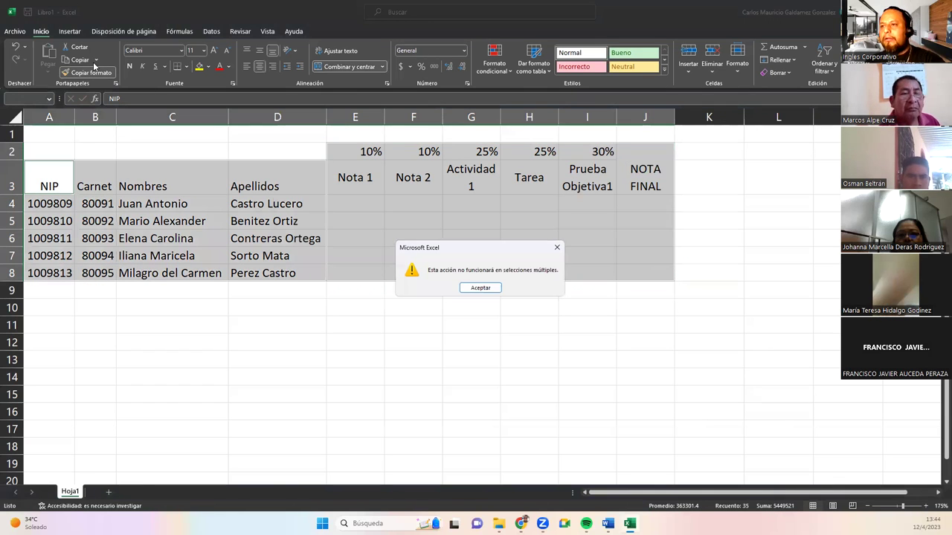
{"action": "key", "text": "Return"}
{"action": "left_click", "coordinate": [187, 67]}
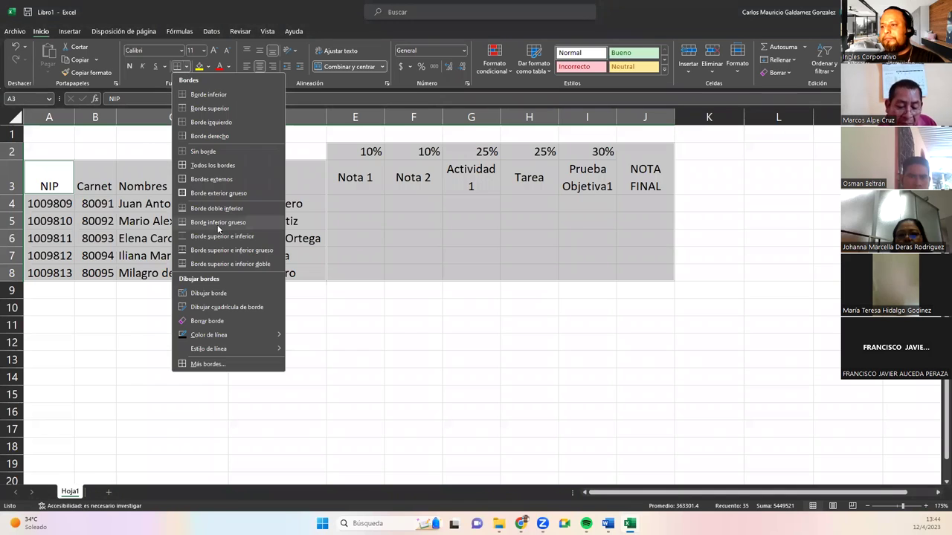
{"action": "left_click", "coordinate": [215, 179]}
{"action": "left_click", "coordinate": [454, 237]}
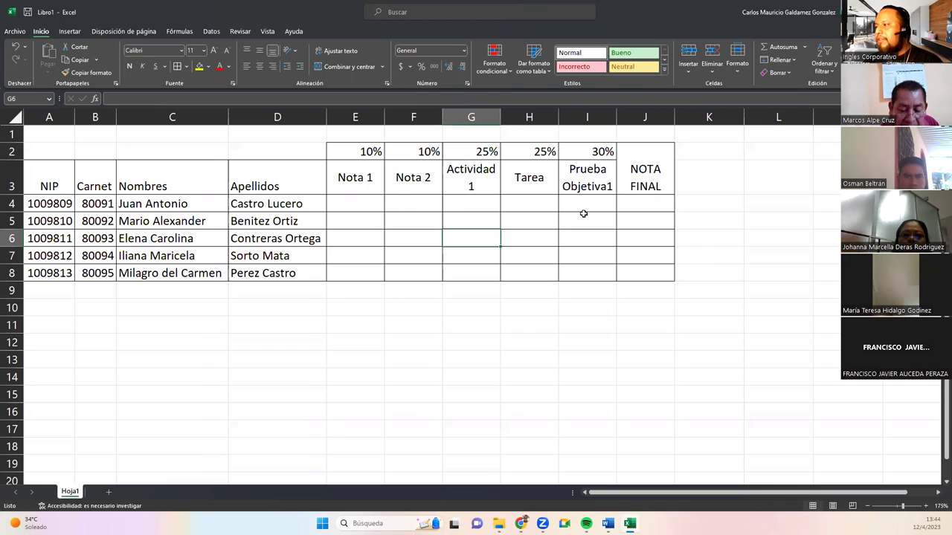
{"action": "left_click_drag", "start_coordinate": [636, 203], "coordinate": [647, 273]}
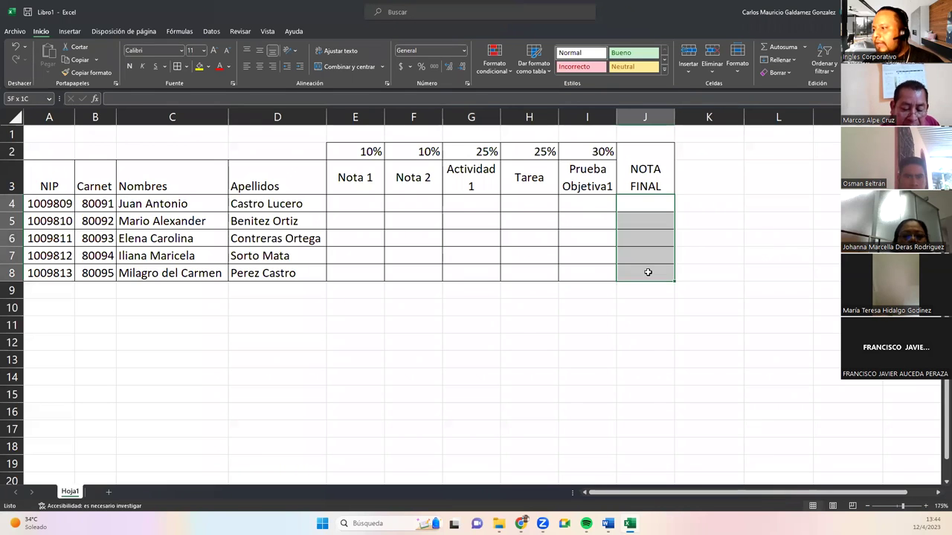
{"action": "left_click_drag", "start_coordinate": [703, 151], "coordinate": [704, 187]}
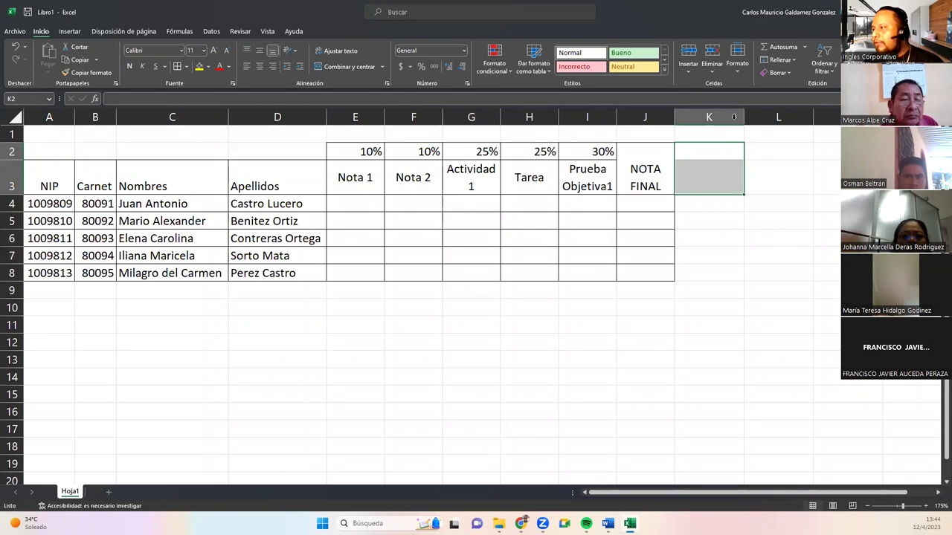
Set column K's width to 8.86.
{"action": "left_click", "coordinate": [730, 123]}
{"action": "right_click", "coordinate": [730, 123]}
{"action": "left_click", "coordinate": [758, 275]}
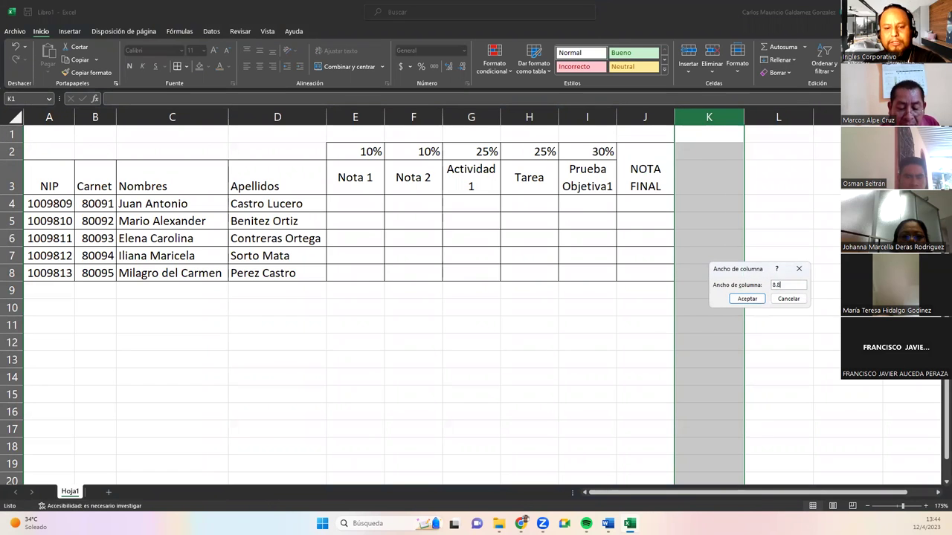
{"action": "type", "text": "8.86"}
{"action": "key", "text": "Return"}
Merge K2:K3 and enter the heading CONCEPTO, correcting the last letter to uppercase.
{"action": "left_click_drag", "start_coordinate": [704, 156], "coordinate": [704, 192]}
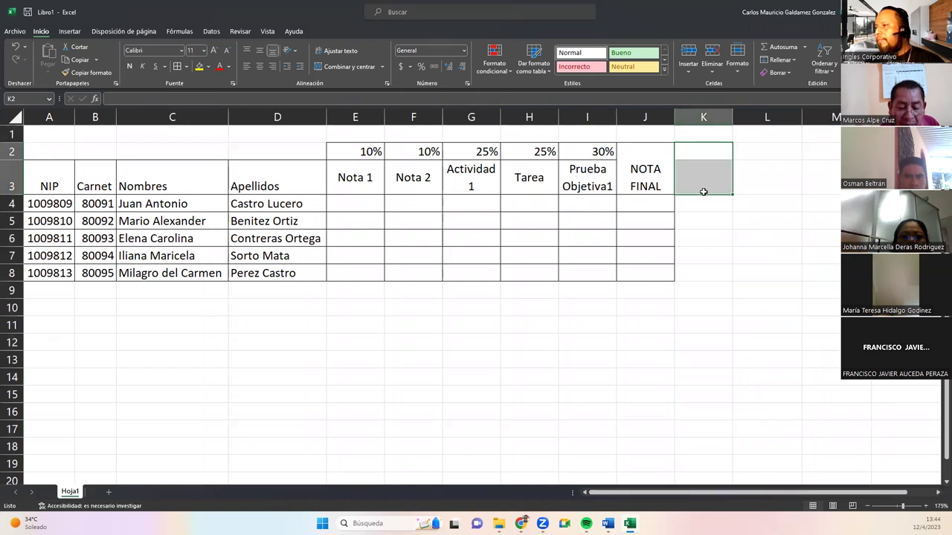
{"action": "left_click", "coordinate": [346, 66]}
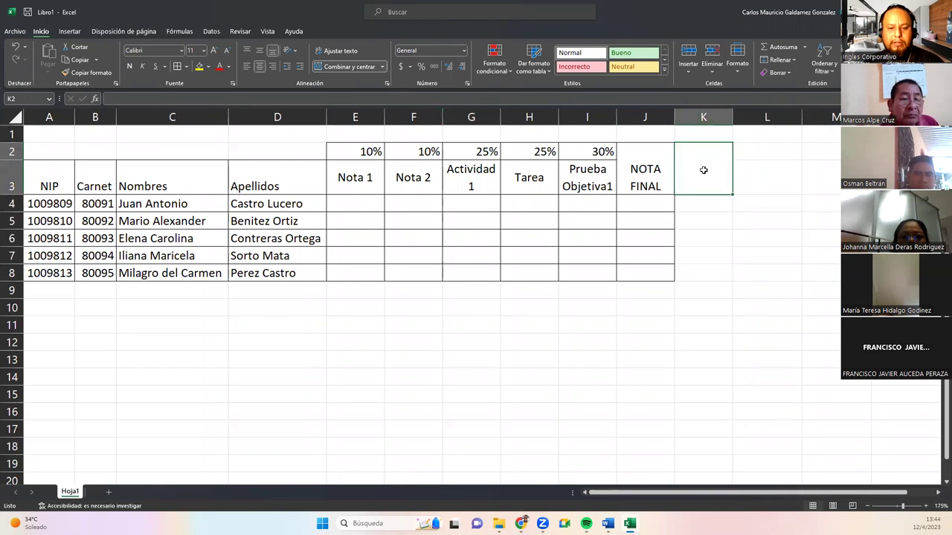
{"action": "type", "text": "V"}
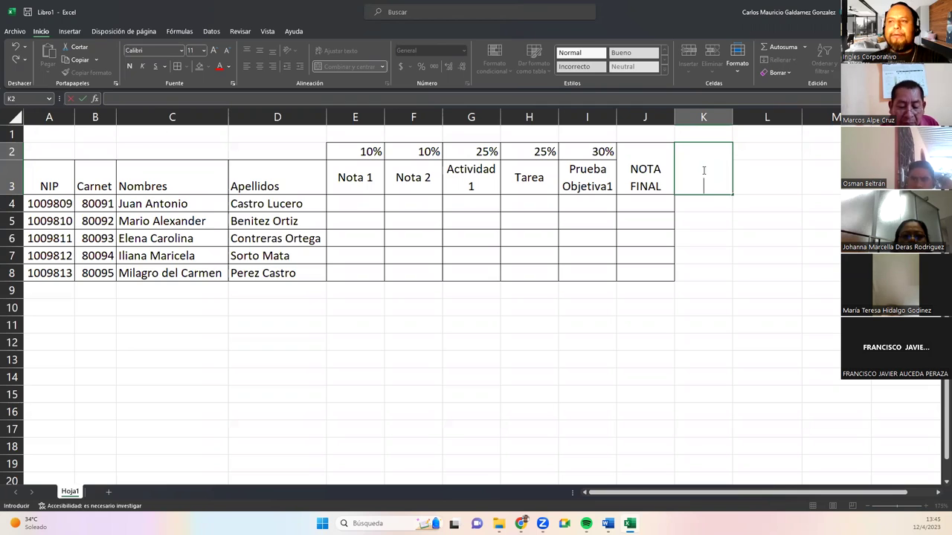
{"action": "type", "text": "NCEPTo"}
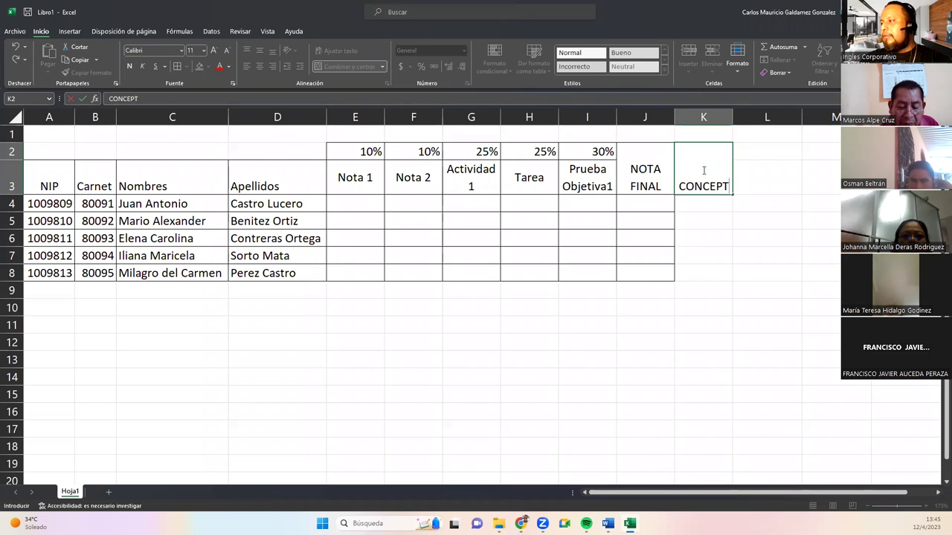
{"action": "key", "text": "Return"}
{"action": "double_click", "coordinate": [703, 170]}
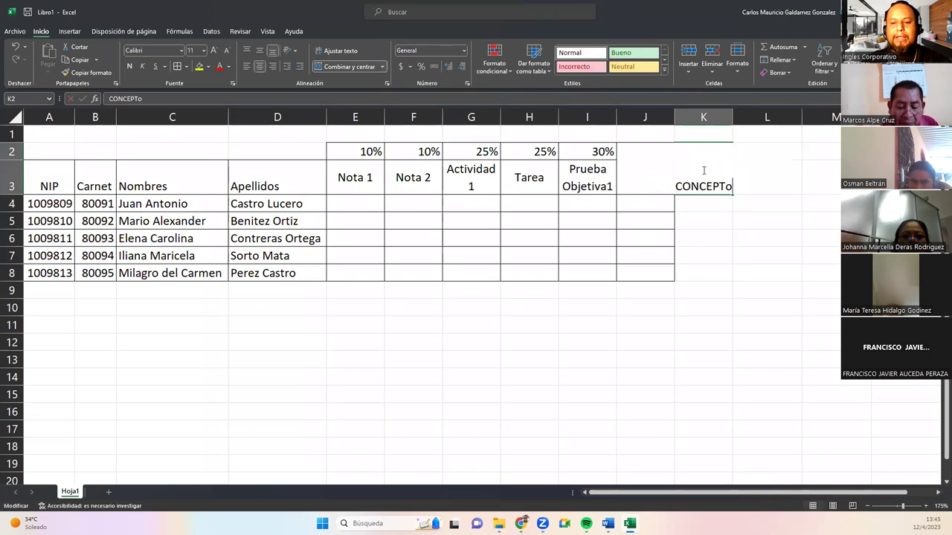
{"action": "key", "text": "BackSpace"}
{"action": "type", "text": "O"}
{"action": "key", "text": "Return"}
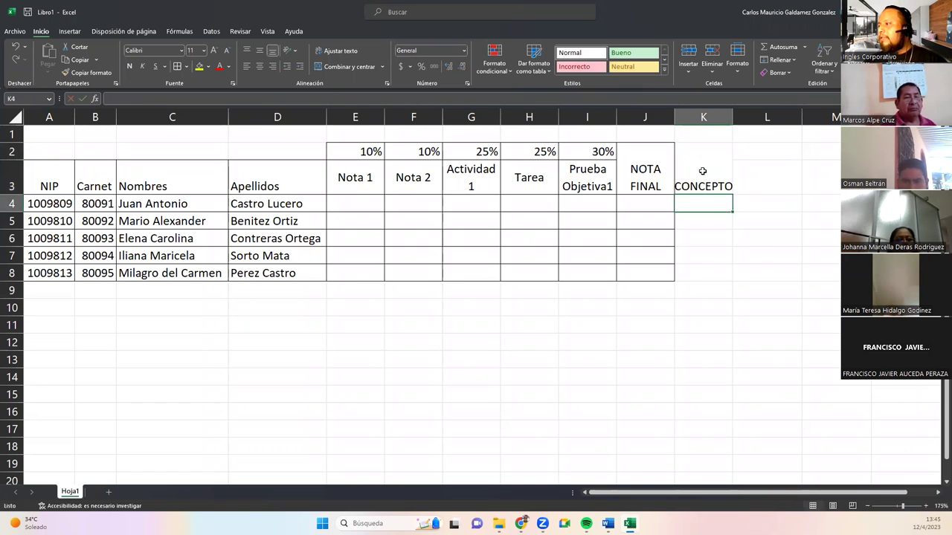
Give the CONCEPTO heading wrapped text, font size 10 and vertical middle alignment.
{"action": "left_click", "coordinate": [703, 170]}
{"action": "left_click", "coordinate": [316, 52]}
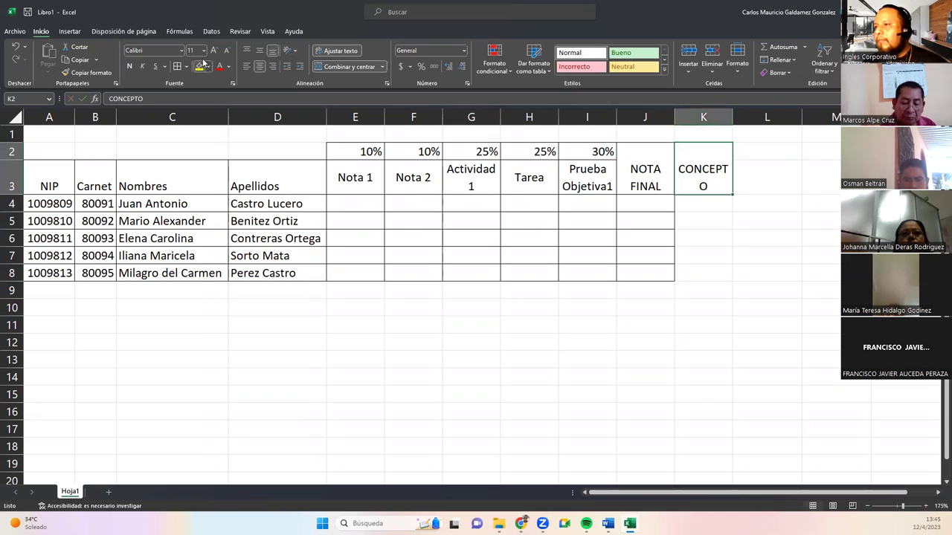
{"action": "left_click", "coordinate": [226, 50]}
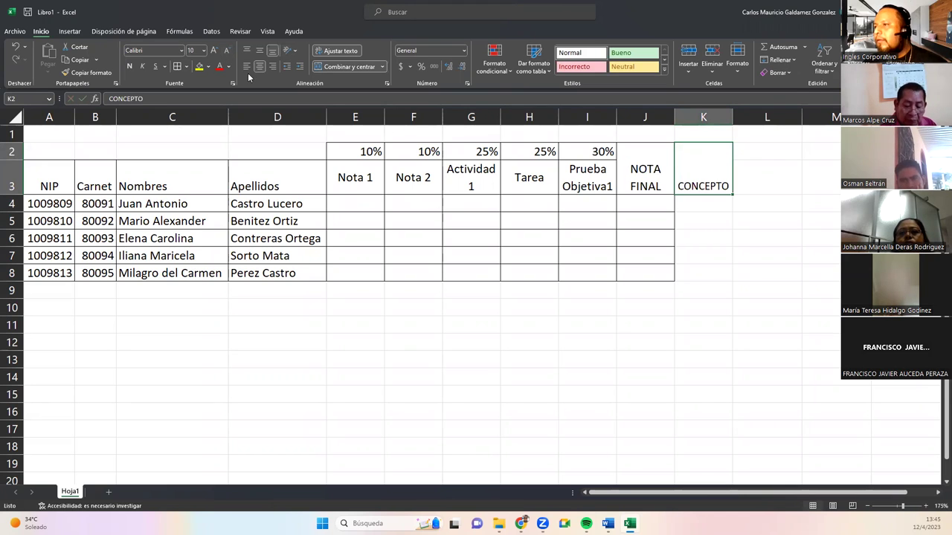
{"action": "left_click", "coordinate": [260, 50]}
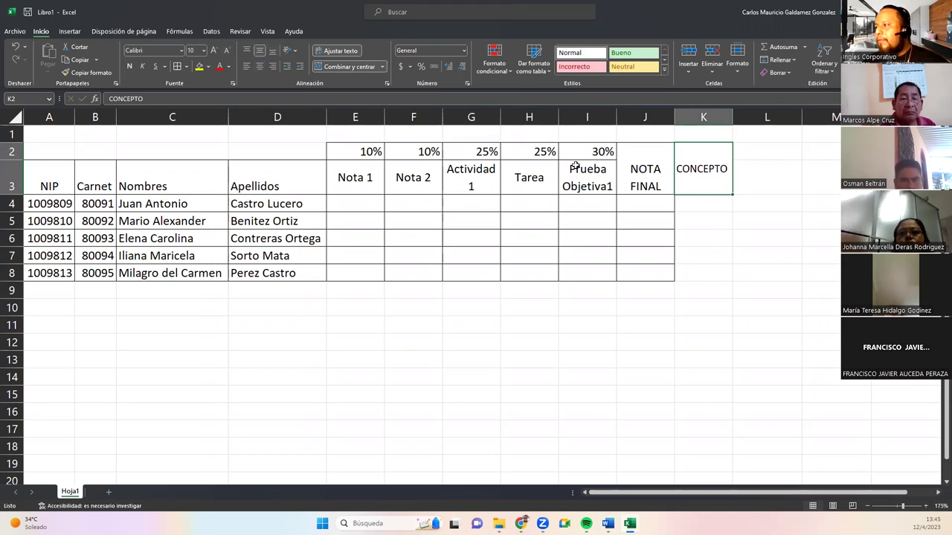
Apply all borders to the CONCEPTO column down to row 8.
{"action": "left_click", "coordinate": [694, 201], "text": "shift"}
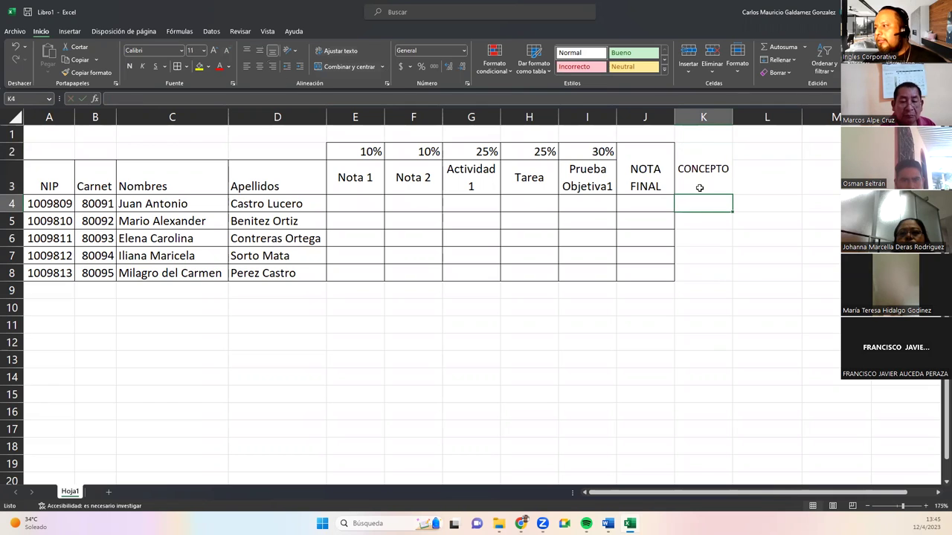
{"action": "left_click", "coordinate": [701, 276], "text": "shift"}
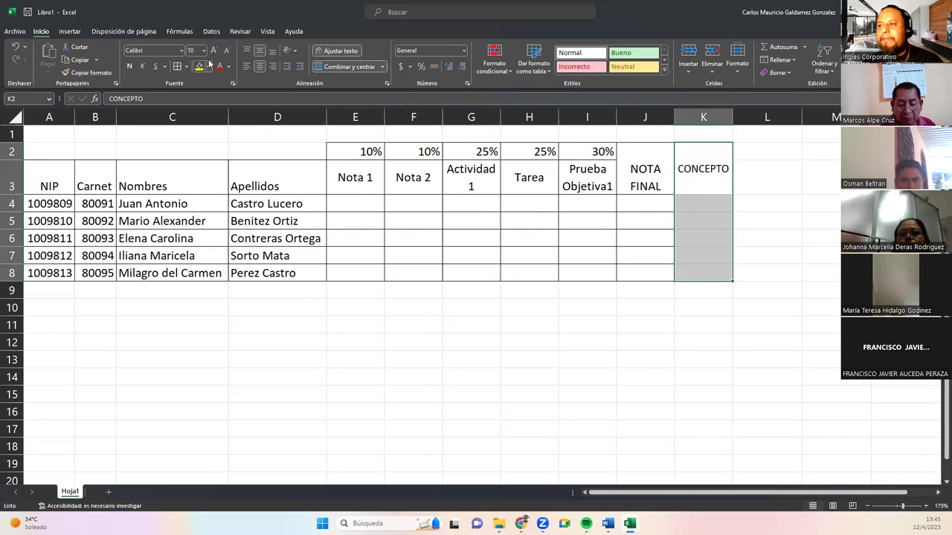
{"action": "left_click", "coordinate": [177, 66]}
{"action": "left_click", "coordinate": [630, 208]}
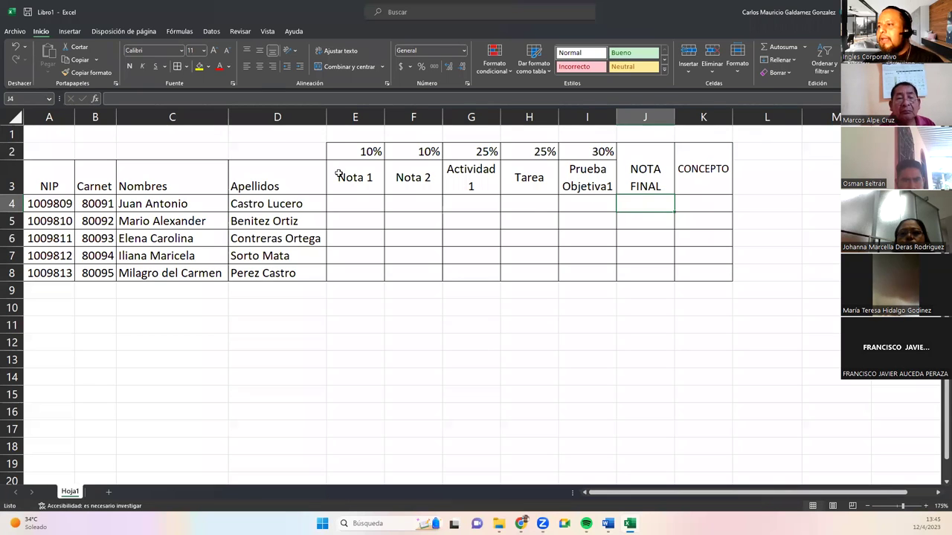
Review the 10%–30% weights and the first student's grade cells, ending on NOTA FINAL J4.
{"action": "left_click_drag", "start_coordinate": [344, 150], "coordinate": [595, 151]}
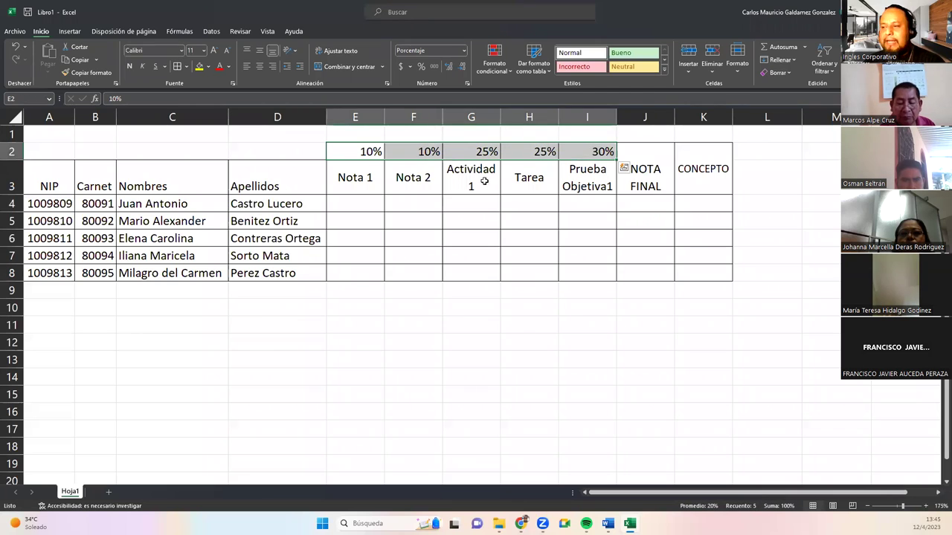
{"action": "left_click", "coordinate": [349, 204]}
{"action": "left_click", "coordinate": [405, 205]}
{"action": "left_click", "coordinate": [465, 202]}
{"action": "left_click", "coordinate": [520, 203]}
{"action": "left_click", "coordinate": [587, 204]}
{"action": "left_click", "coordinate": [649, 206]}
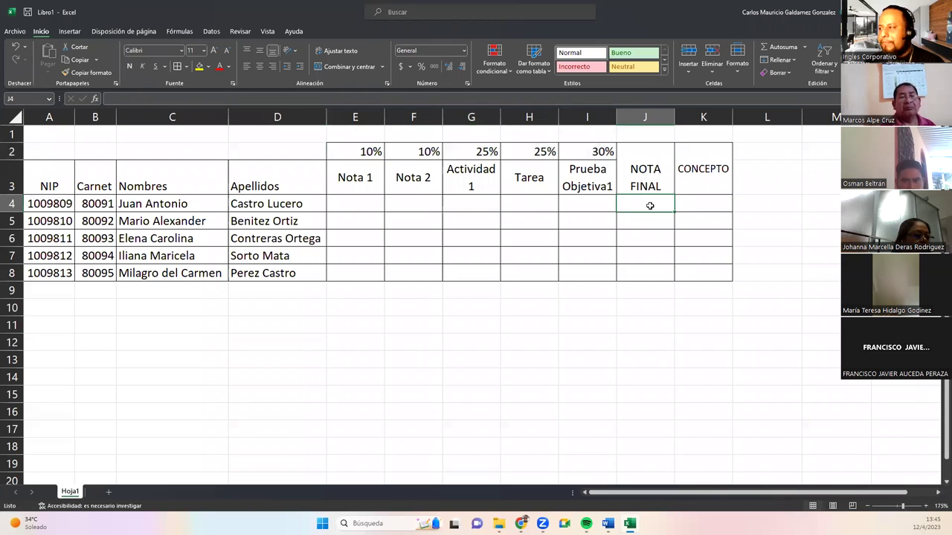
{"action": "left_click", "coordinate": [690, 200]}
{"action": "left_click_drag", "start_coordinate": [649, 204], "coordinate": [688, 273]}
{"action": "left_click_drag", "start_coordinate": [649, 204], "coordinate": [692, 266]}
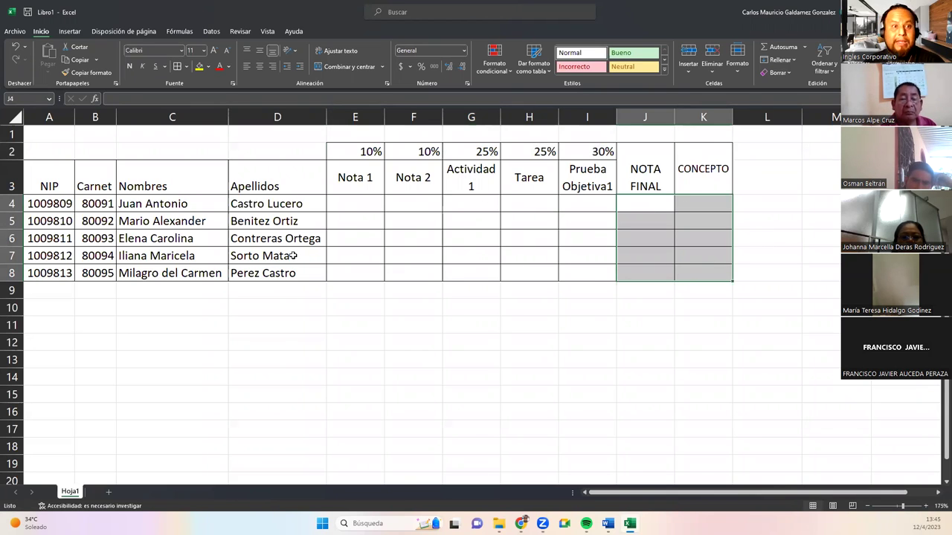
{"action": "left_click", "coordinate": [633, 208]}
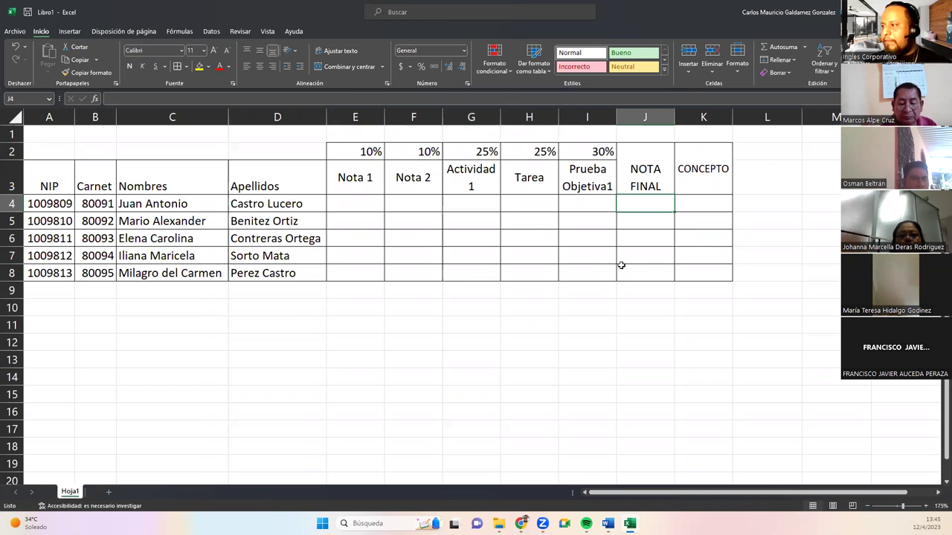
Start J4's formula as =E4*$E$2+F4*$F$2 for the Nota 1 and Nota 2 weights.
{"action": "type", "text": "="}
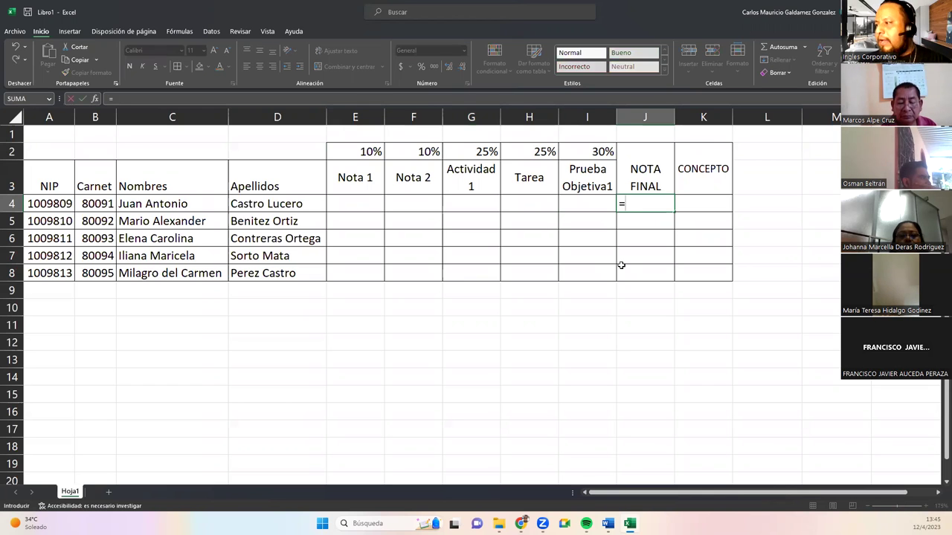
{"action": "key", "text": "Down"}
{"action": "key", "text": "Down"}
{"action": "key", "text": "Down"}
{"action": "key", "text": "Down"}
{"action": "key", "text": "Left"}
{"action": "key", "text": "Left"}
{"action": "key", "text": "Left"}
{"action": "key", "text": "Left"}
{"action": "key", "text": "Up"}
{"action": "key", "text": "Up"}
{"action": "key", "text": "Up"}
{"action": "key", "text": "Up"}
{"action": "key", "text": "Left"}
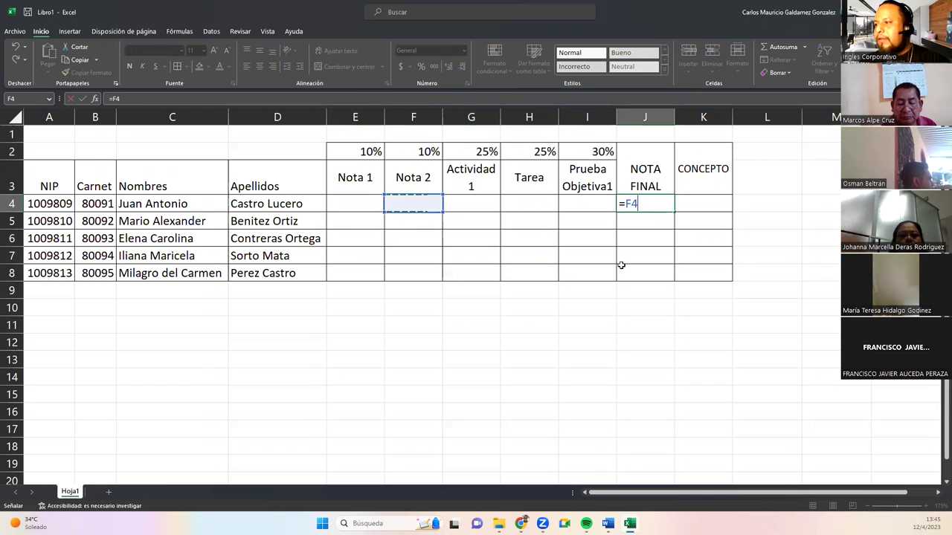
{"action": "type", "text": "*"}
{"action": "key", "text": "Up"}
{"action": "key", "text": "Up"}
{"action": "key", "text": "Up"}
{"action": "key", "text": "Left"}
{"action": "key", "text": "Left"}
{"action": "key", "text": "Down"}
{"action": "key", "text": "Left"}
{"action": "key", "text": "Left"}
{"action": "key", "text": "Left"}
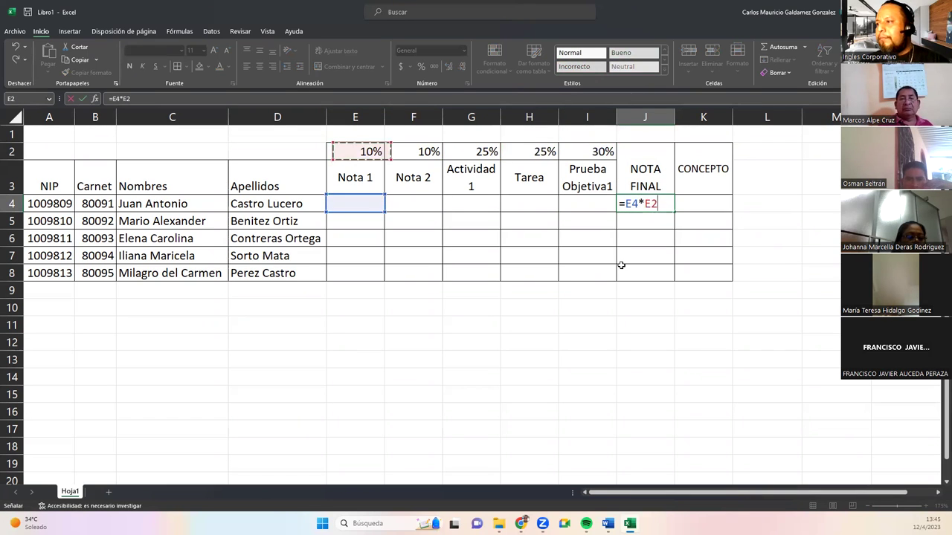
{"action": "key", "text": "F4"}
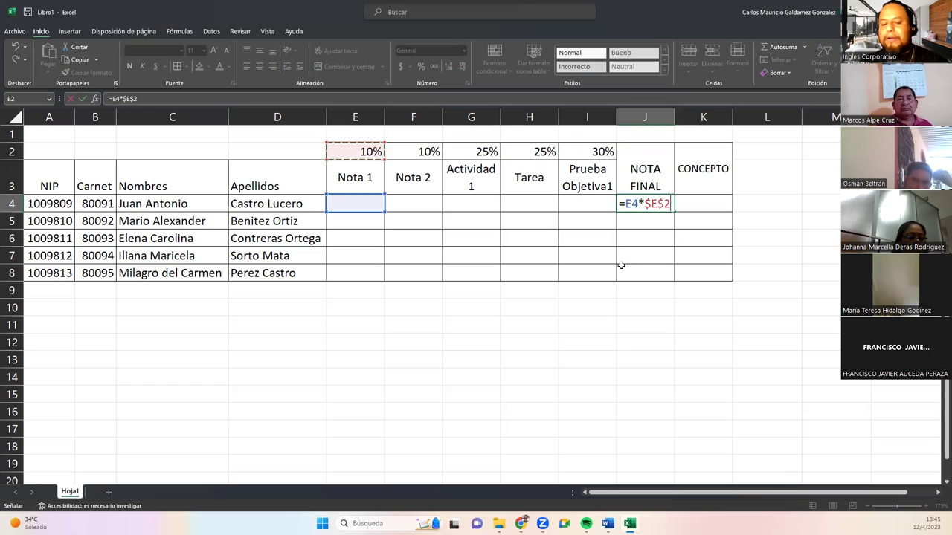
{"action": "type", "text": "+"}
{"action": "key", "text": "Left"}
{"action": "key", "text": "Left"}
{"action": "key", "text": "Left"}
{"action": "key", "text": "Left"}
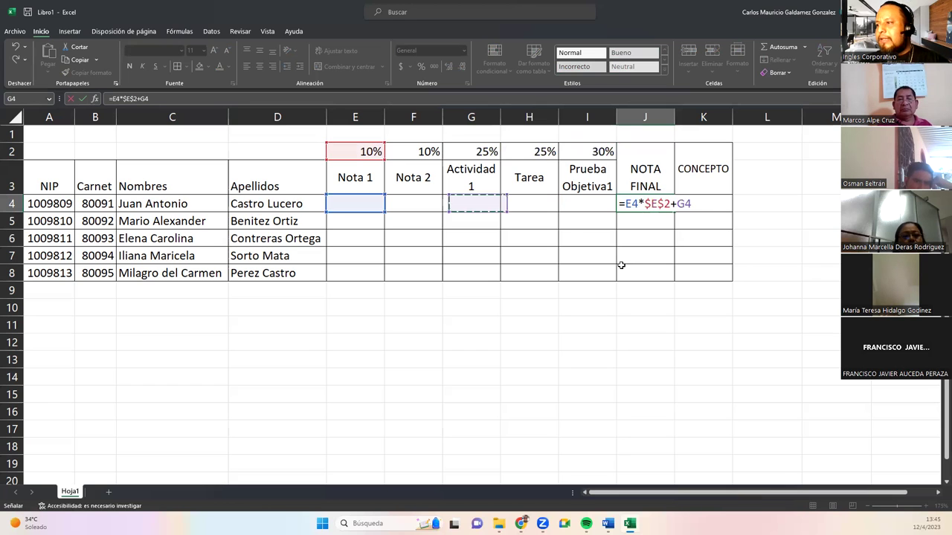
{"action": "type", "text": "*"}
{"action": "key", "text": "Left"}
{"action": "key", "text": "Left"}
{"action": "key", "text": "Left"}
{"action": "key", "text": "Left"}
{"action": "key", "text": "Up"}
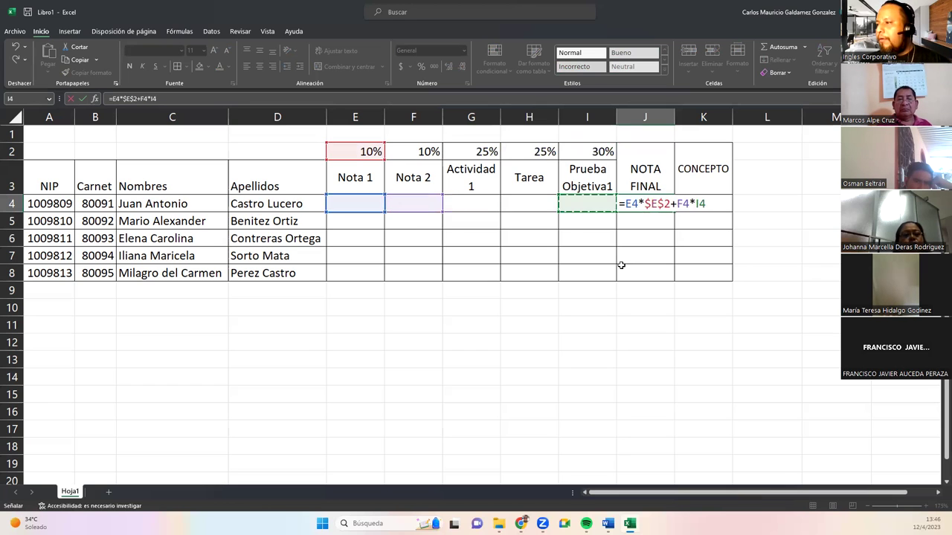
{"action": "key", "text": "F4"}
Complete the formula with +G4*$G$2+H4*$H$2+I4*$I$2 and commit it.
{"action": "type", "text": "+"}
{"action": "key", "text": "Left"}
{"action": "key", "text": "Left"}
{"action": "key", "text": "Left"}
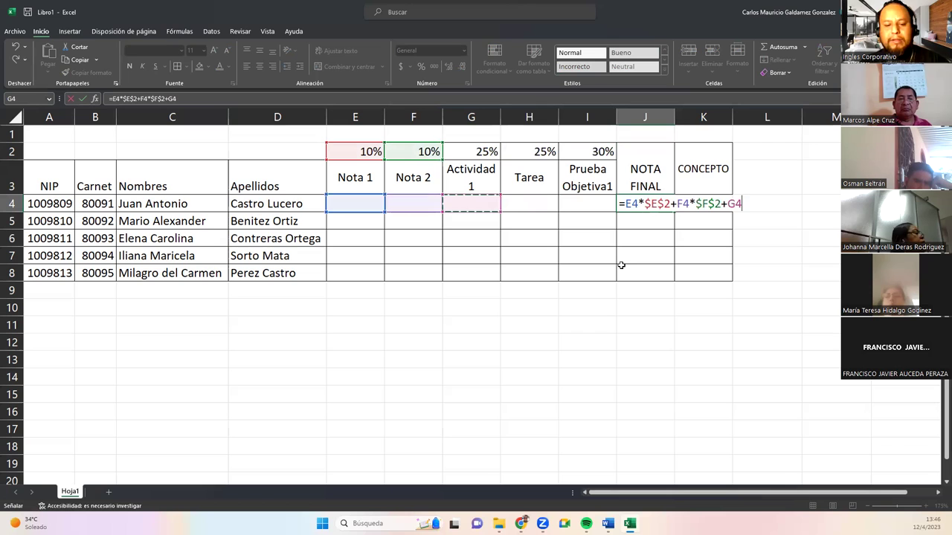
{"action": "type", "text": "*"}
{"action": "key", "text": "Left"}
{"action": "key", "text": "Left"}
{"action": "key", "text": "Left"}
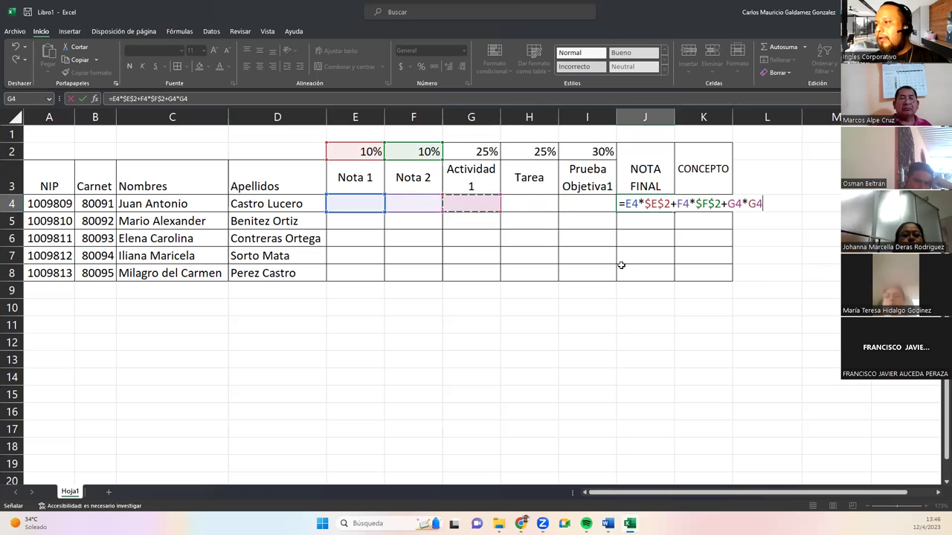
{"action": "key", "text": "Up"}
{"action": "key", "text": "Up"}
{"action": "key", "text": "F4"}
{"action": "type", "text": "+"}
{"action": "key", "text": "Left"}
{"action": "key", "text": "Left"}
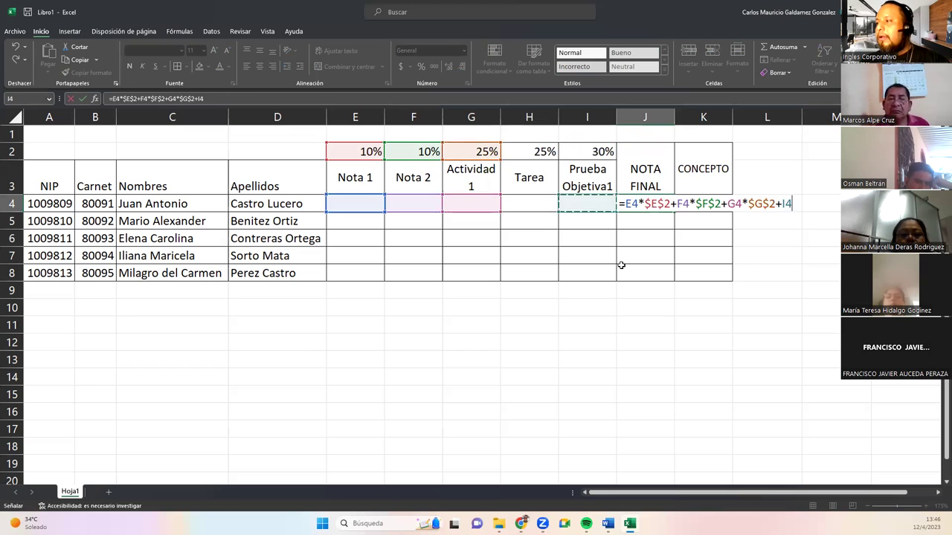
{"action": "type", "text": "*"}
{"action": "key", "text": "Left"}
{"action": "key", "text": "Left"}
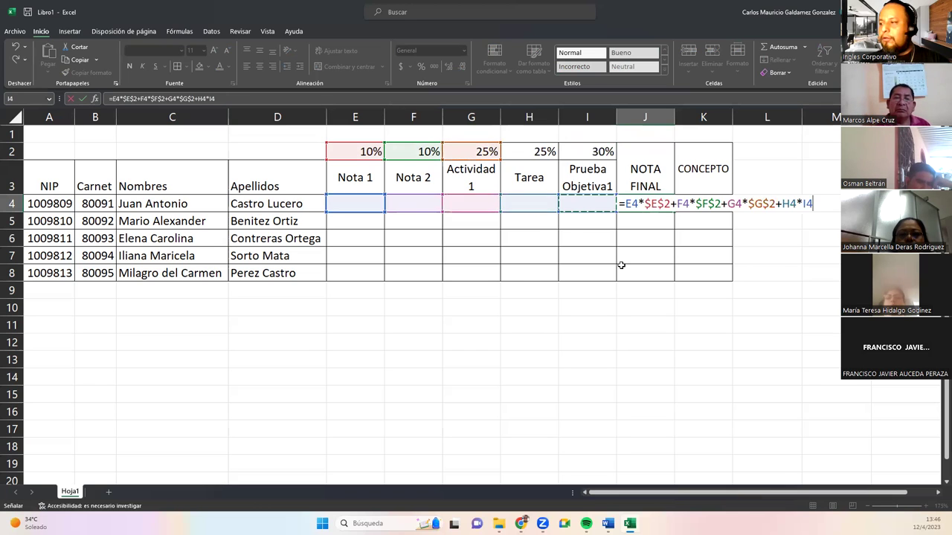
{"action": "key", "text": "Up"}
{"action": "key", "text": "Up"}
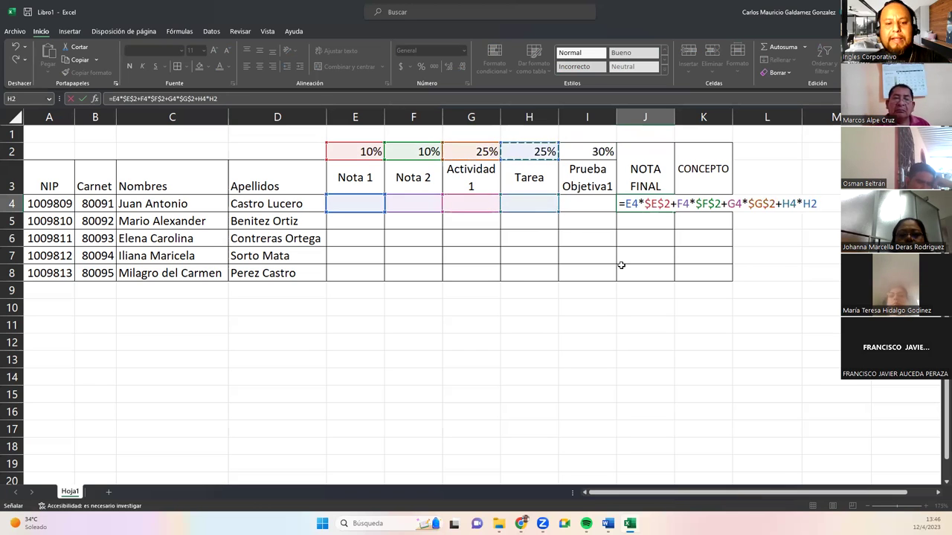
{"action": "key", "text": "F4"}
{"action": "type", "text": "+"}
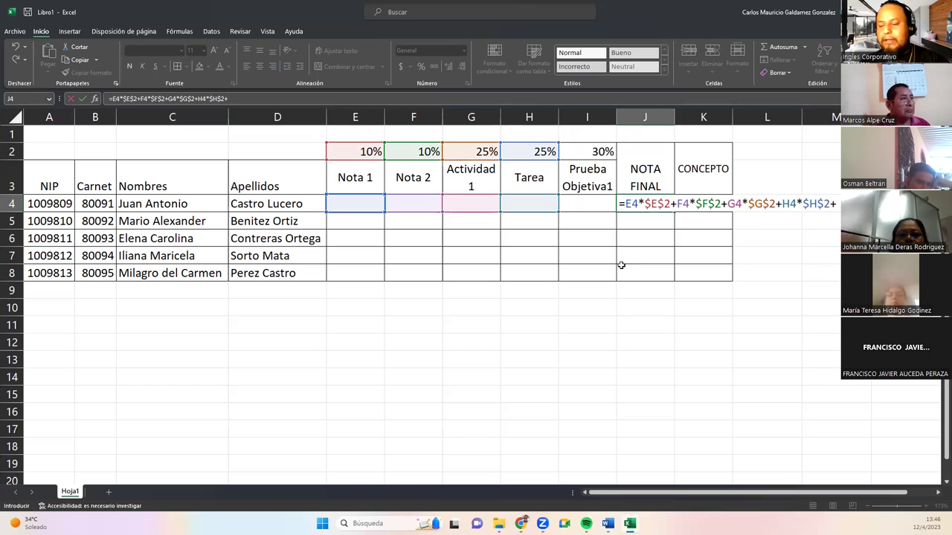
{"action": "key", "text": "Left"}
{"action": "type", "text": "*"}
{"action": "key", "text": "Up"}
{"action": "key", "text": "Up"}
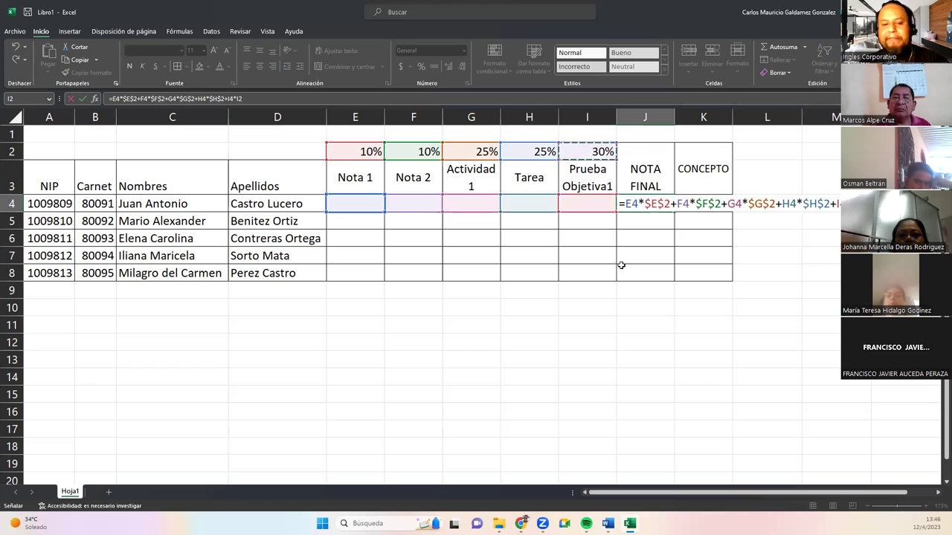
{"action": "key", "text": "ctrl+Return"}
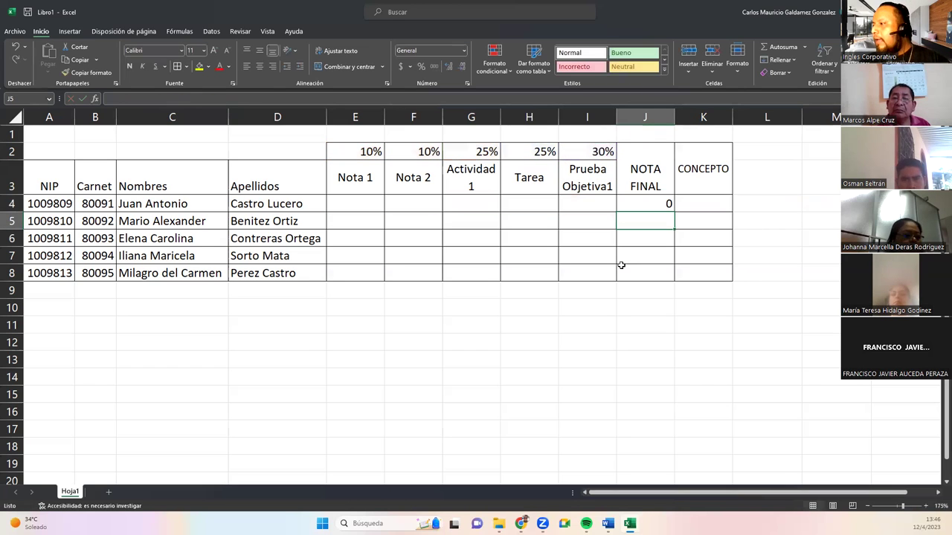
Show NOTA FINAL with one decimal and fill the formula down to J8.
{"action": "left_click", "coordinate": [448, 66]}
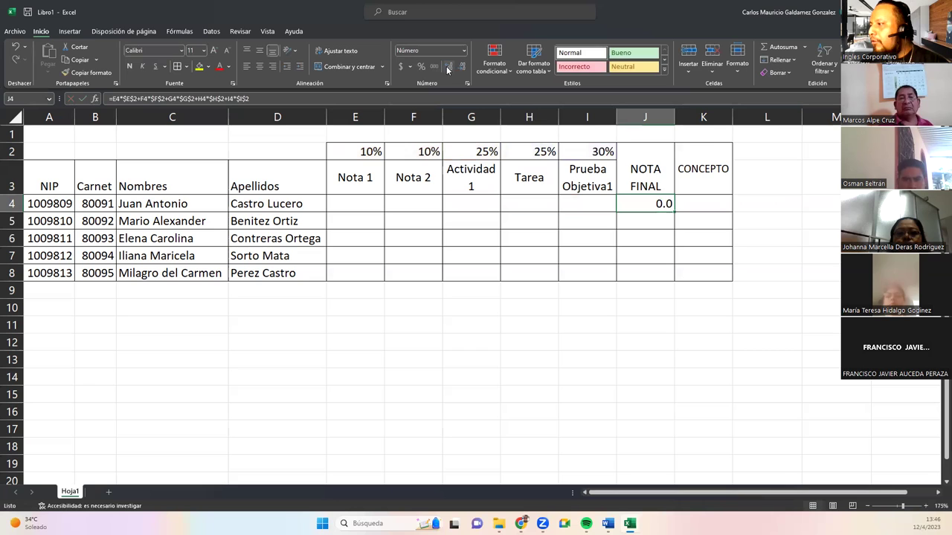
{"action": "double_click", "coordinate": [674, 212]}
{"action": "left_click", "coordinate": [684, 206]}
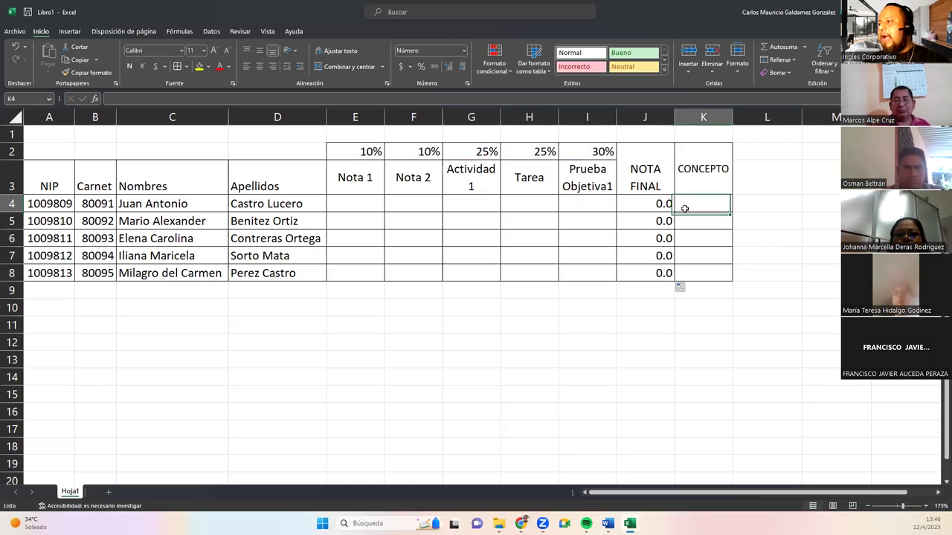
Begin an =SI formula in K4 using NOTA FINAL J4 as the condition.
{"action": "type", "text": "="}
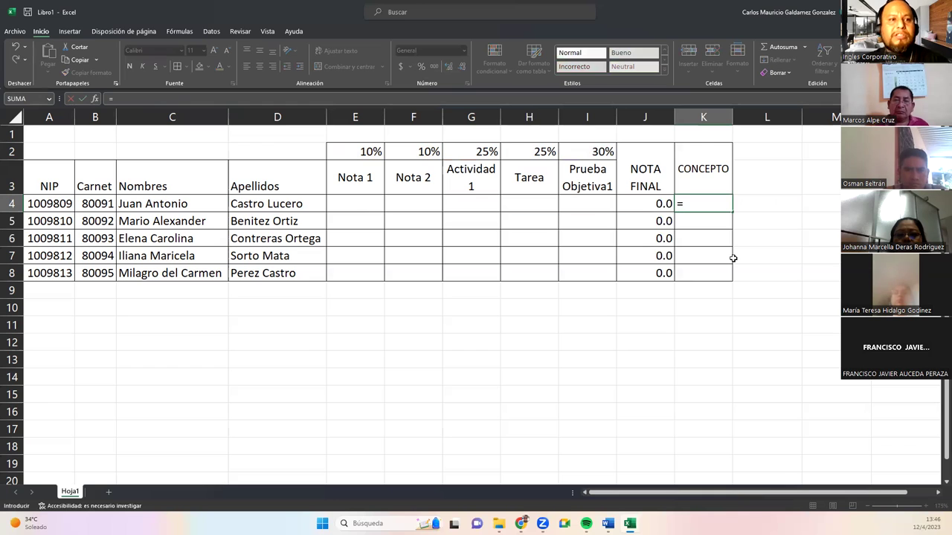
{"action": "type", "text": "si"}
{"action": "key", "text": "Left"}
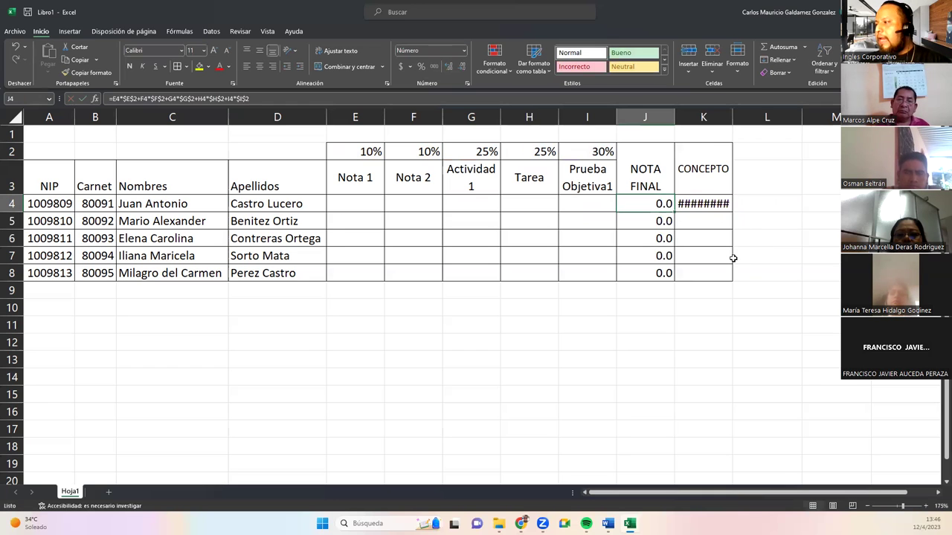
{"action": "key", "text": "Right"}
{"action": "type", "text": "=si"}
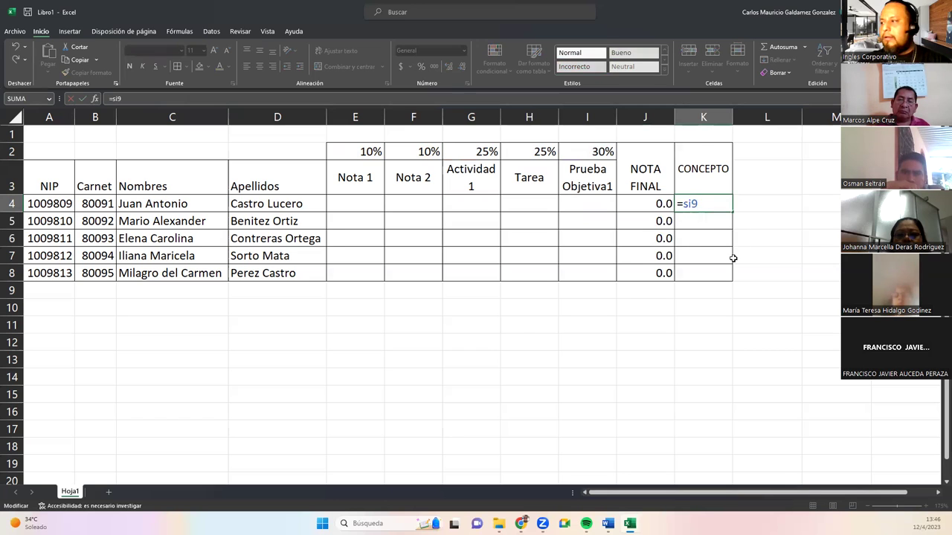
{"action": "key", "text": "Tab"}
{"action": "key", "text": "Left"}
{"action": "type", "text": "=si"}
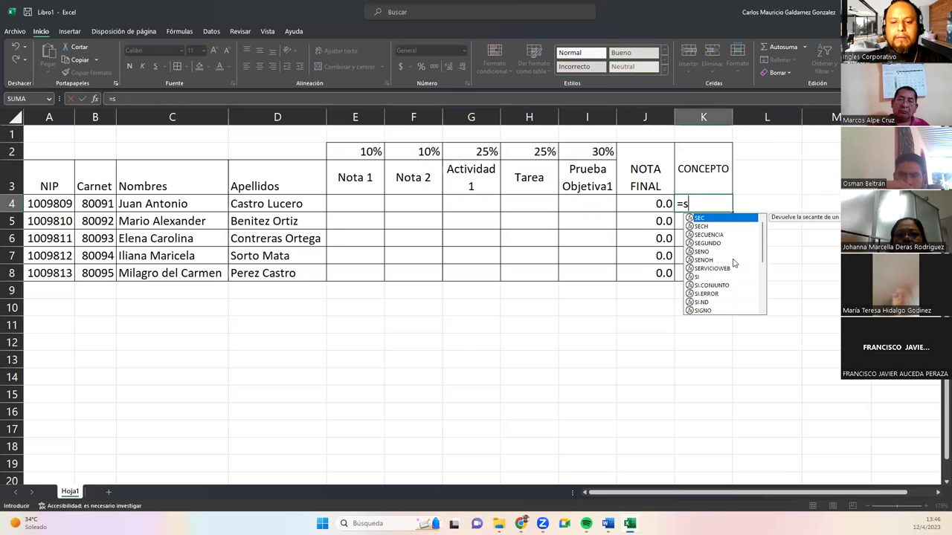
{"action": "key", "text": "Tab"}
{"action": "key", "text": "Left"}
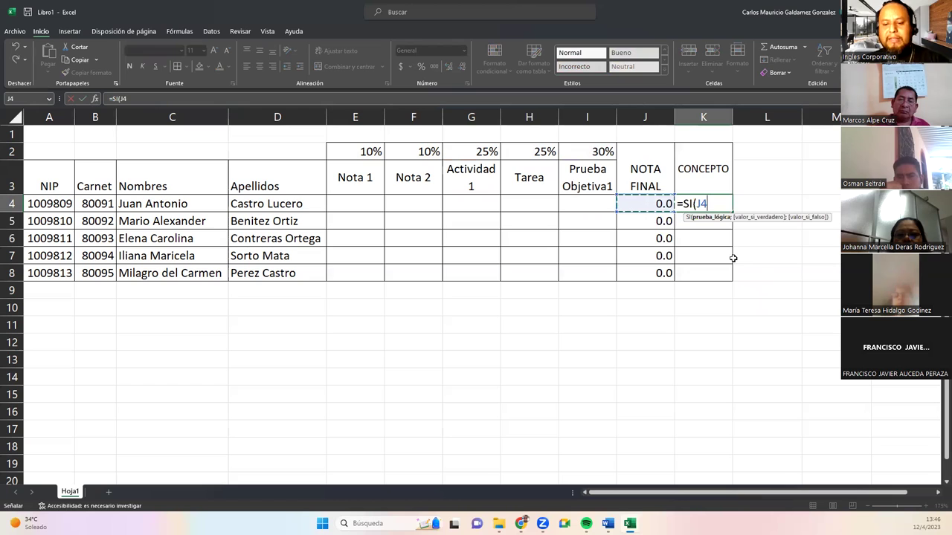
{"action": "key", "text": "F2"}
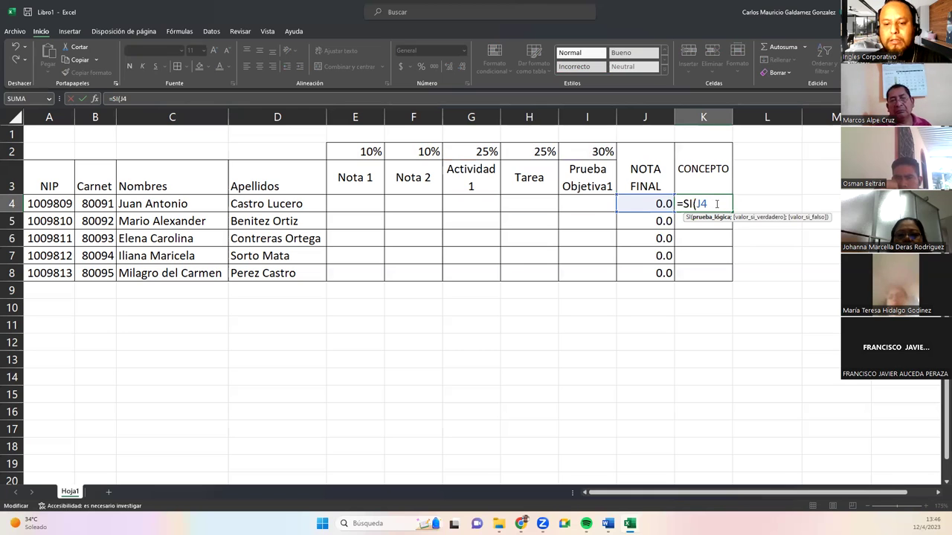
{"action": "key", "text": "alt"}
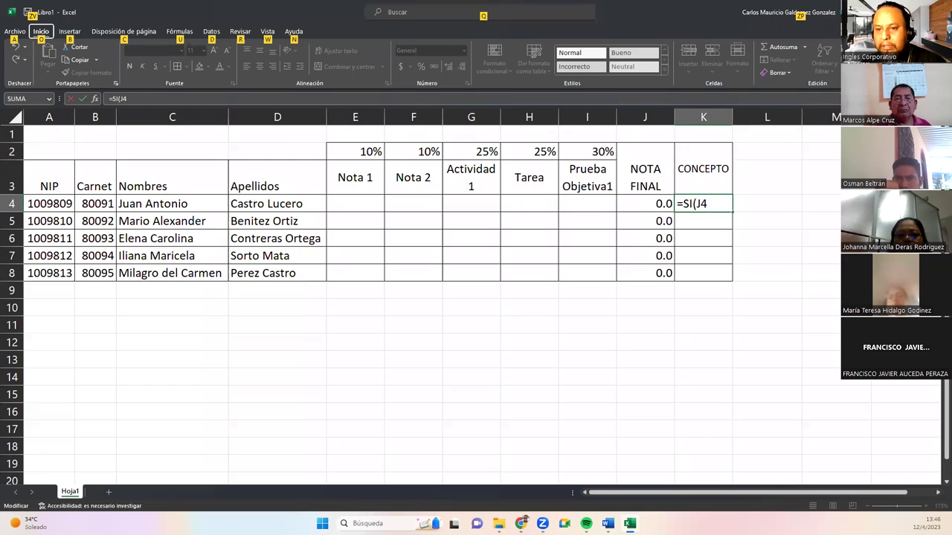
{"action": "key", "text": "alt"}
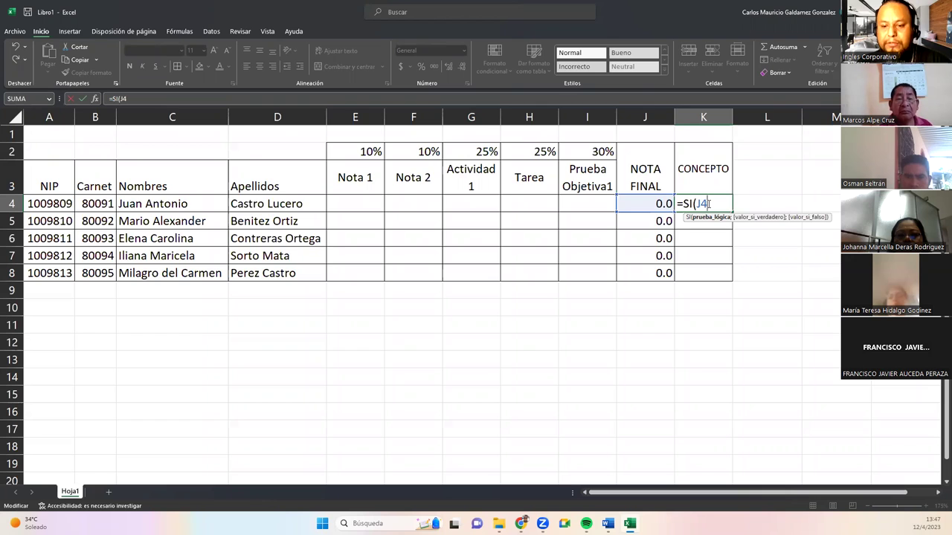
Remove the extra terms and stray 92, then commit K4's SI formula showing 0.
{"action": "type", "text": "+"}
{"action": "key", "text": "Right"}
{"action": "key", "text": "Right"}
{"action": "key", "text": "Right"}
{"action": "key", "text": "Right"}
{"action": "key", "text": "Right"}
{"action": "key", "text": "Right"}
{"action": "key", "text": "Right"}
{"action": "key", "text": "Right"}
{"action": "key", "text": "Right"}
{"action": "key", "text": "Right"}
{"action": "key", "text": "Right"}
{"action": "key", "text": "Right"}
{"action": "key", "text": "Right"}
{"action": "key", "text": "Left"}
{"action": "key", "text": "Left"}
{"action": "key", "text": "Left"}
{"action": "key", "text": "Left"}
{"action": "key", "text": "Left"}
{"action": "key", "text": "Left"}
{"action": "scroll", "coordinate": [707, 204], "scroll_direction": "left", "scroll_amount": 5}
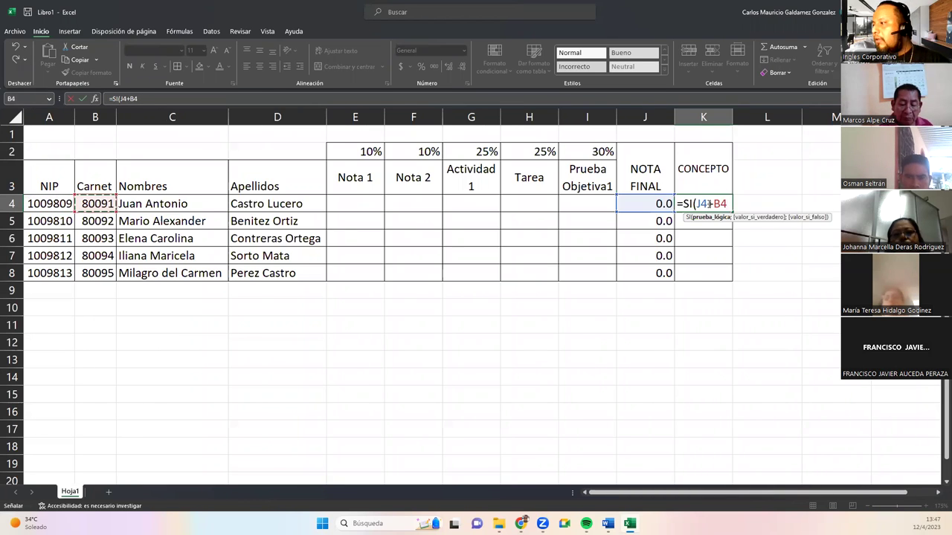
{"action": "key", "text": "Left"}
{"action": "key", "text": "Left"}
{"action": "scroll", "coordinate": [707, 204], "scroll_direction": "right", "scroll_amount": 1}
{"action": "key", "text": "Left"}
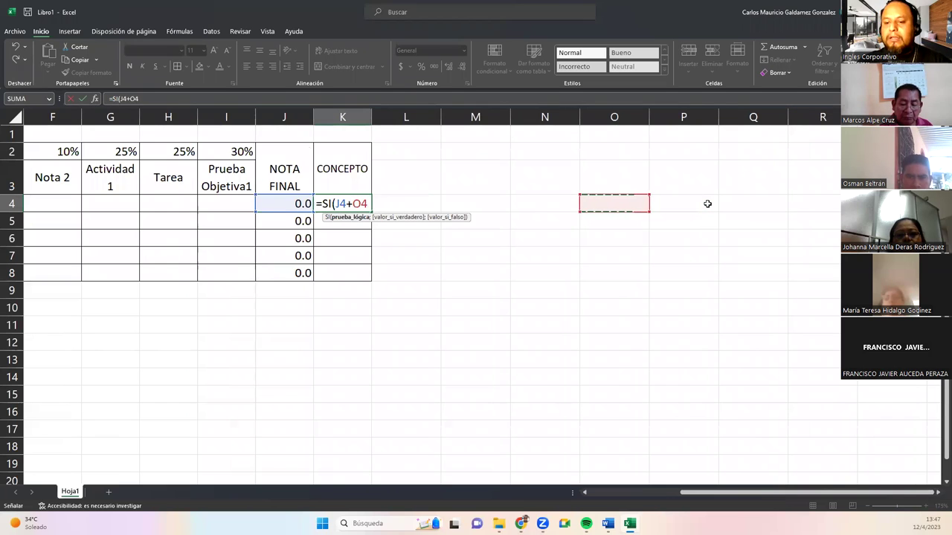
{"action": "key", "text": "BackSpace"}
{"action": "key", "text": "BackSpace"}
{"action": "key", "text": "BackSpace"}
{"action": "key", "text": "BackSpace"}
{"action": "key", "text": "BackSpace"}
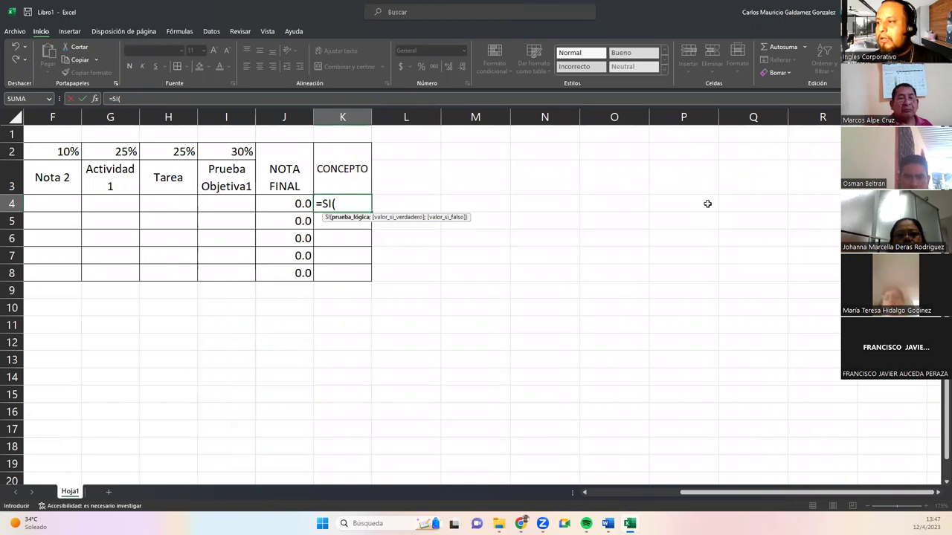
{"action": "key", "text": "Left"}
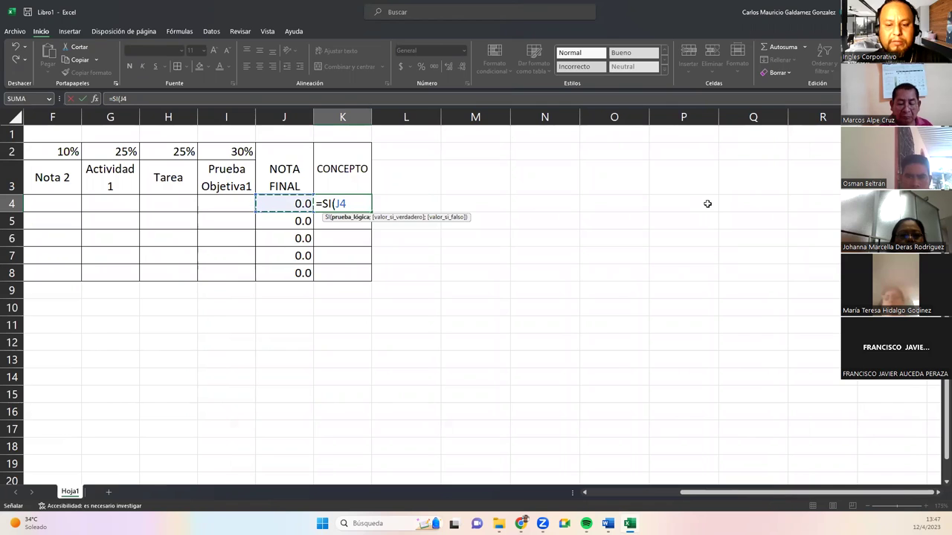
{"action": "type", "text": "9"}
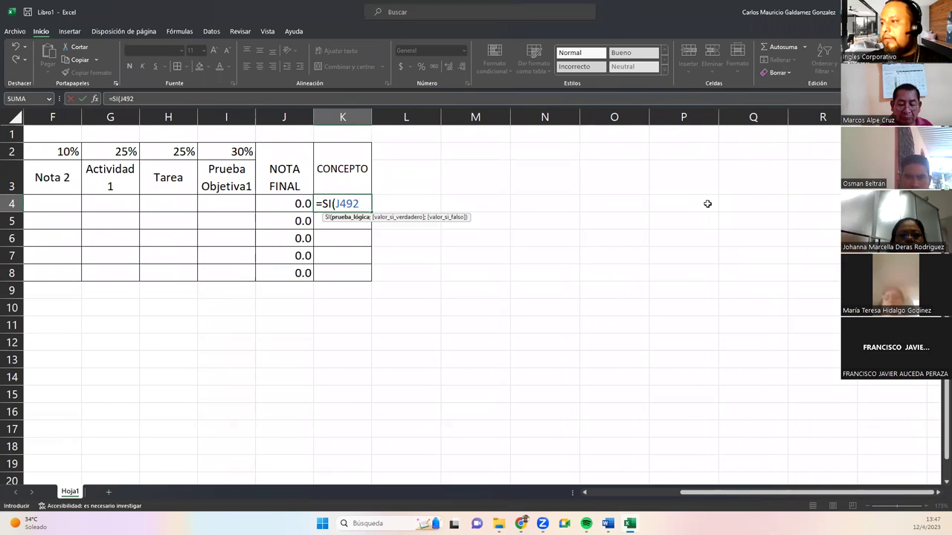
{"action": "type", "text": "2"}
{"action": "key", "text": "Return"}
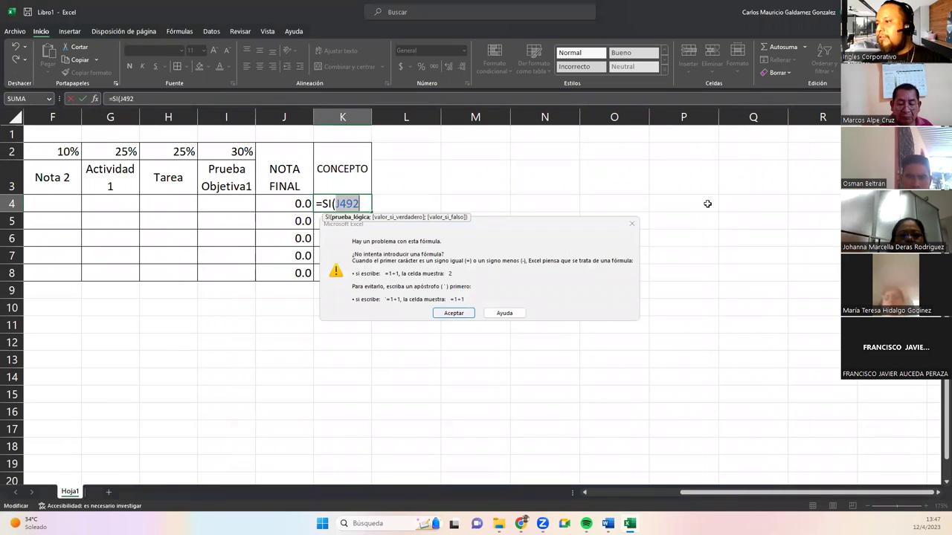
{"action": "key", "text": "Return"}
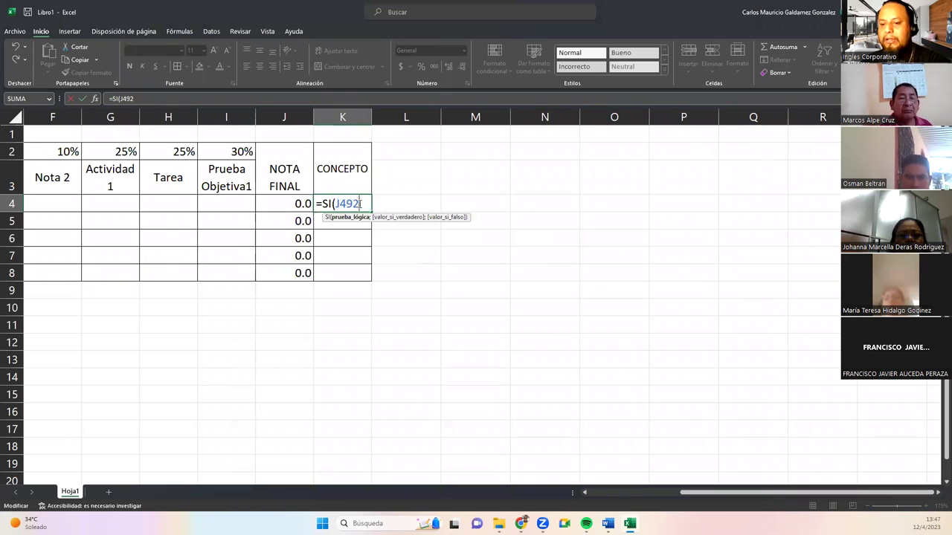
{"action": "key", "text": "BackSpace"}
{"action": "key", "text": "BackSpace"}
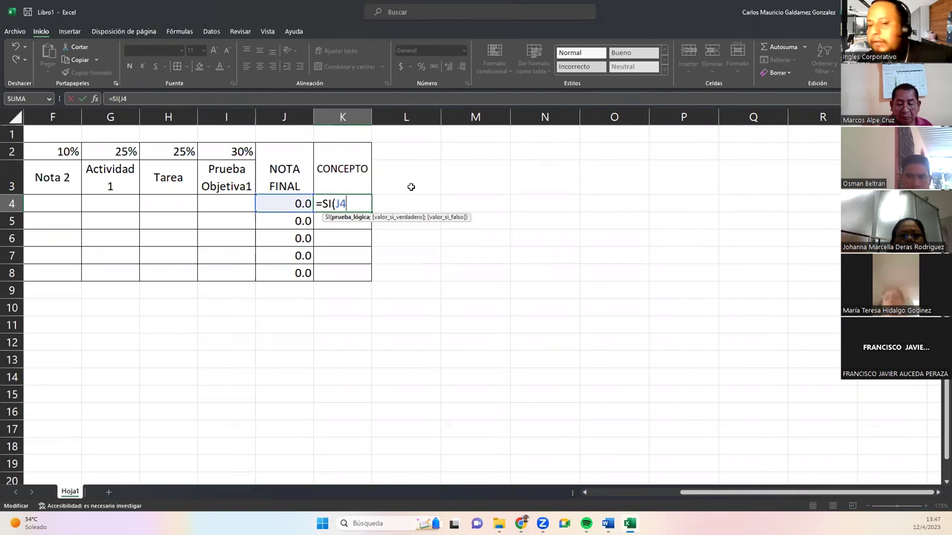
{"action": "key", "text": "Return"}
Rewrite K4's formula as =SI( referencing J4, then open Insertar > Símbolo.
{"action": "left_click", "coordinate": [70, 31]}
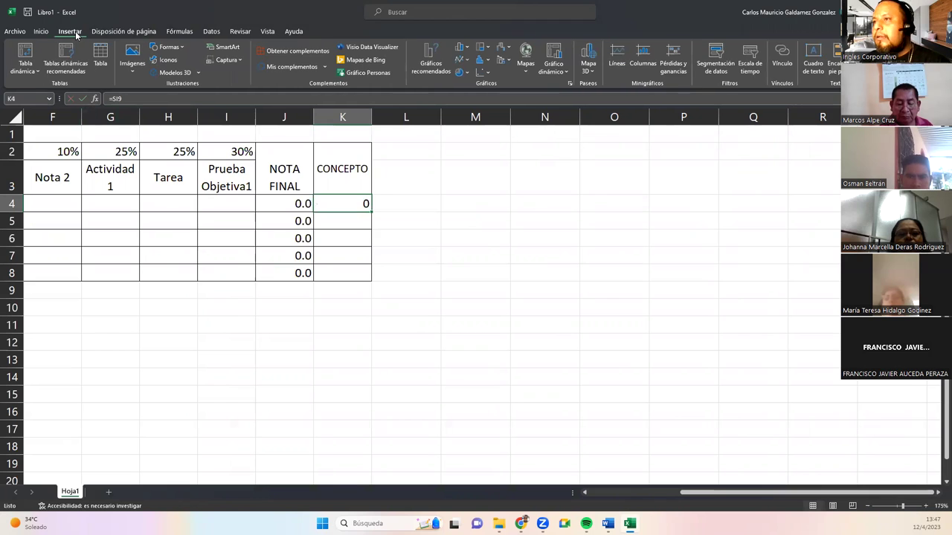
{"action": "double_click", "coordinate": [352, 204]}
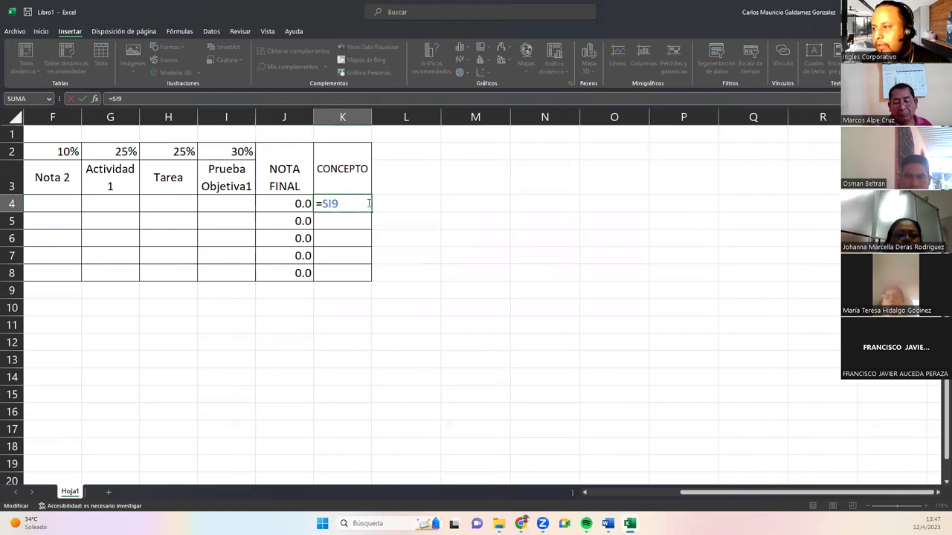
{"action": "key", "text": "BackSpace"}
{"action": "key", "text": "BackSpace"}
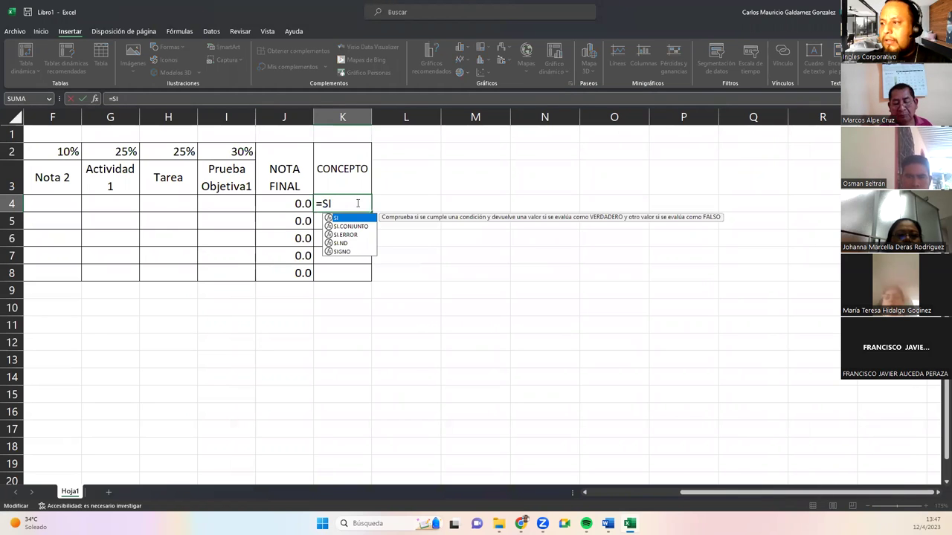
{"action": "type", "text": "I("}
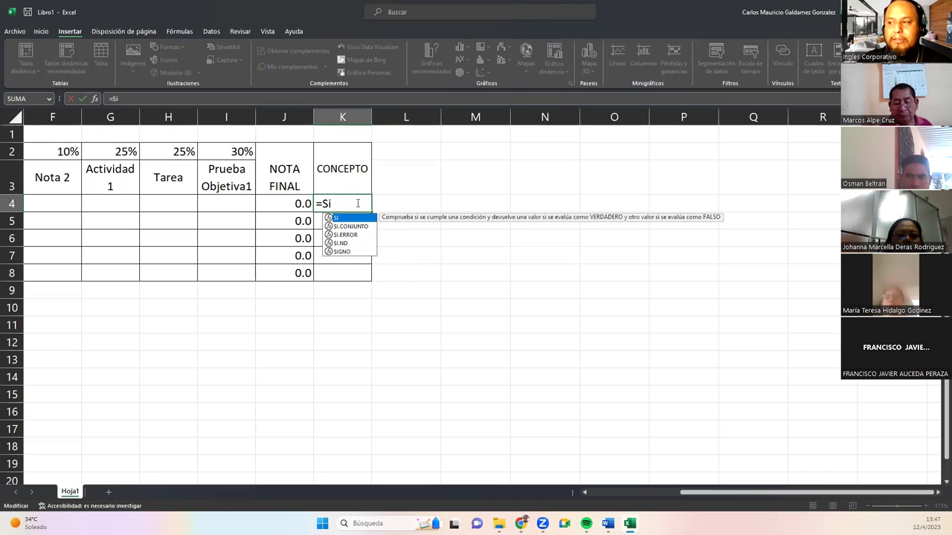
{"action": "key", "text": "Left"}
{"action": "key", "text": "Left"}
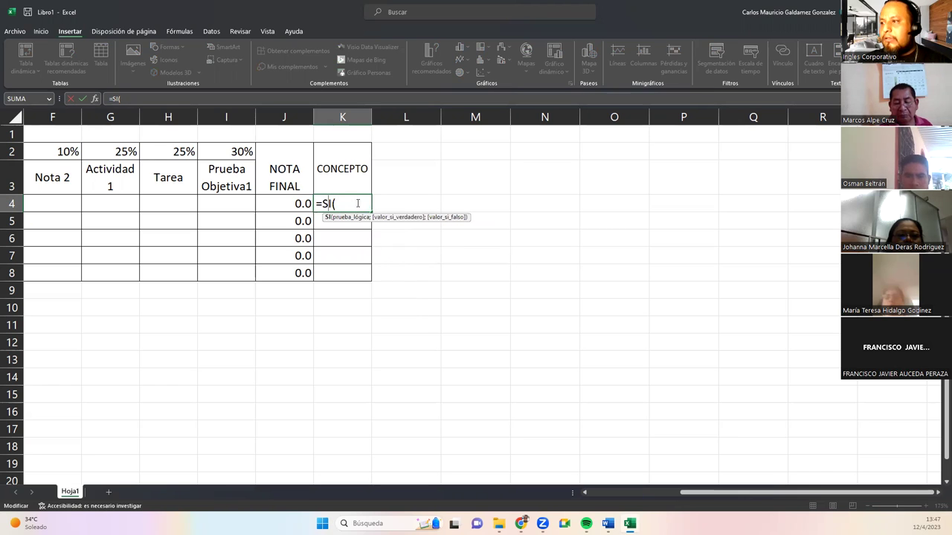
{"action": "left_click", "coordinate": [293, 207]}
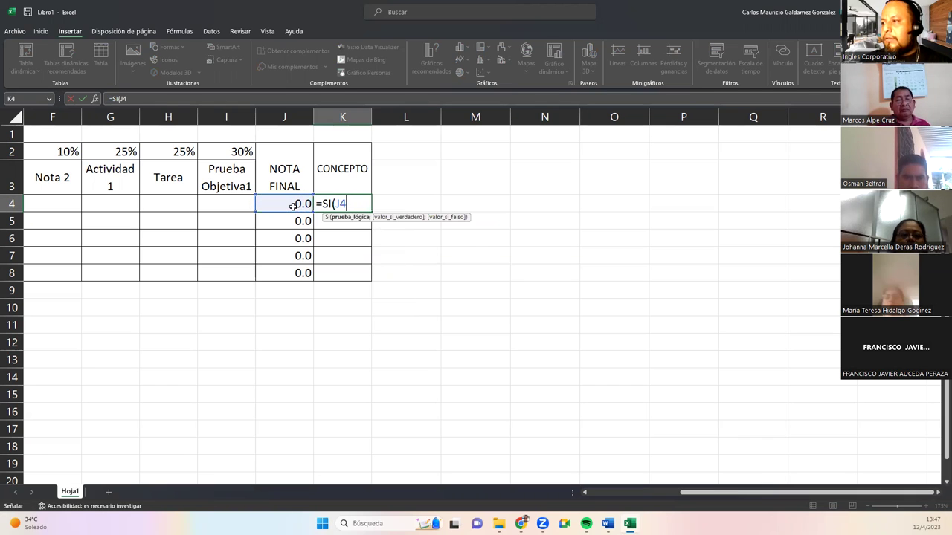
{"action": "left_click", "coordinate": [83, 98]}
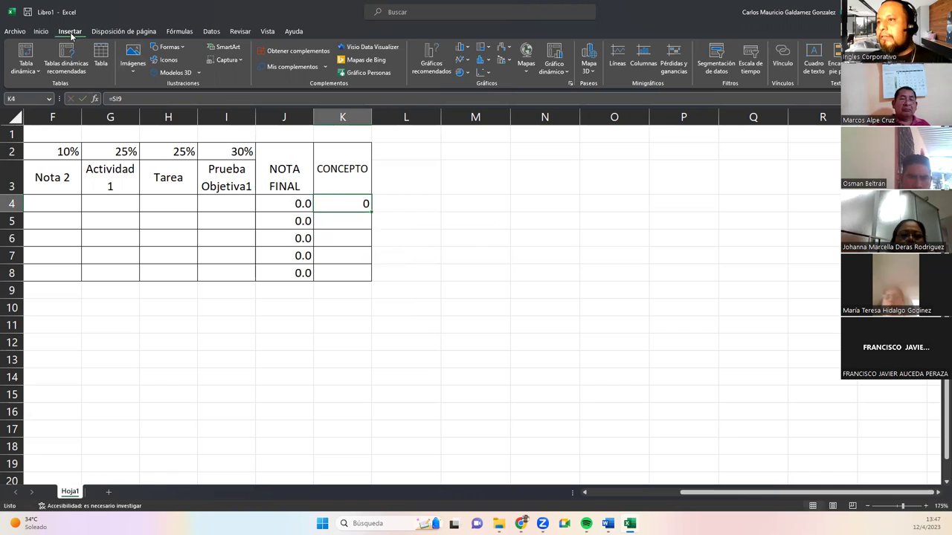
{"action": "left_click", "coordinate": [933, 63]}
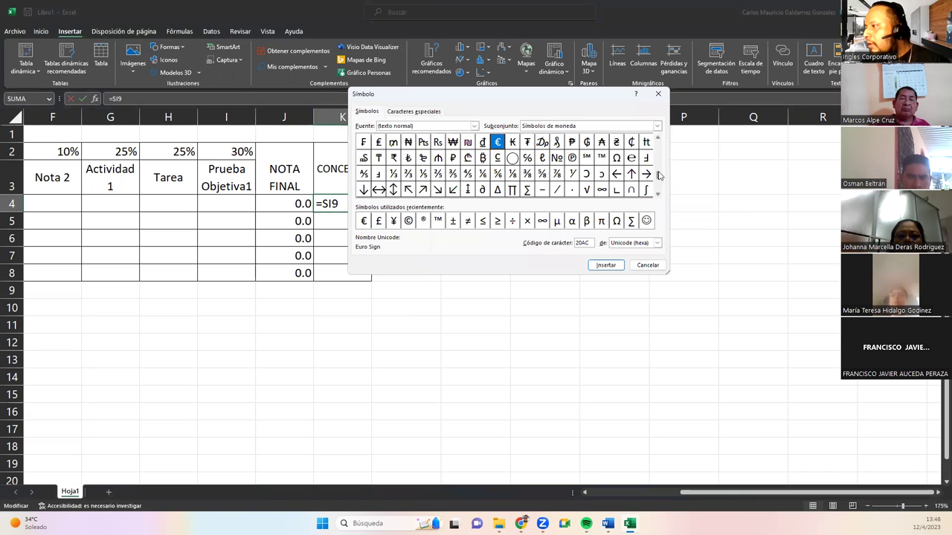
Insert the greater-than sign (ASCII decimal code) into K4's formula and close the Symbol window.
{"action": "scroll", "coordinate": [657, 140], "scroll_direction": "up", "scroll_amount": 8}
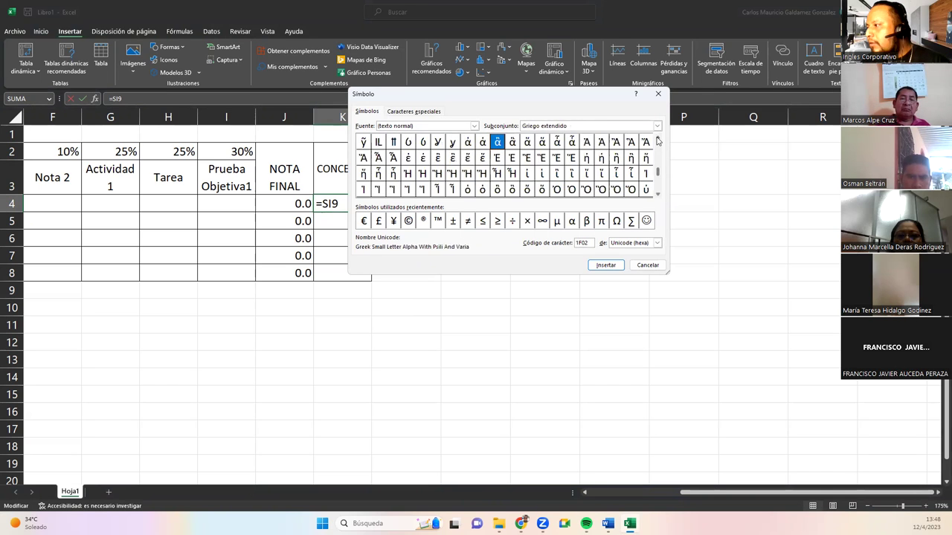
{"action": "left_click_drag", "start_coordinate": [660, 174], "coordinate": [659, 140]}
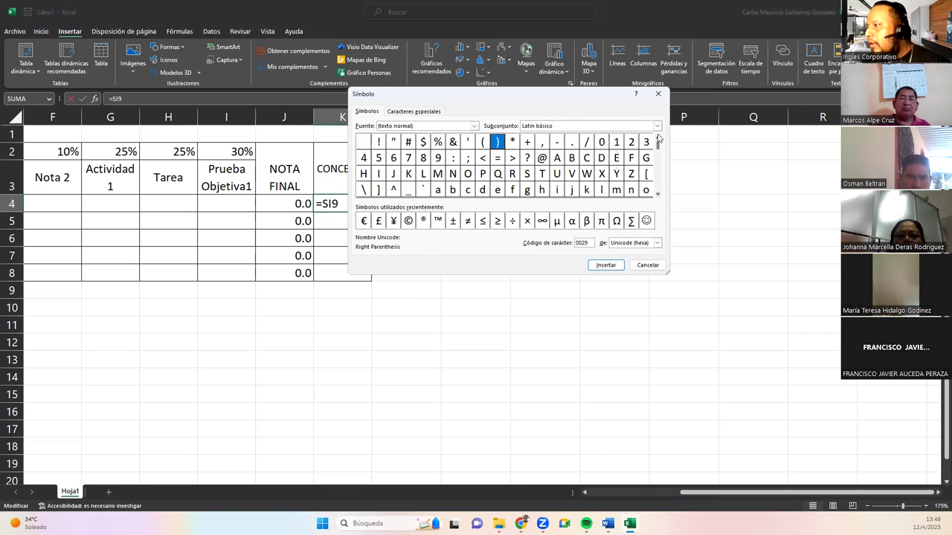
{"action": "left_click", "coordinate": [513, 159]}
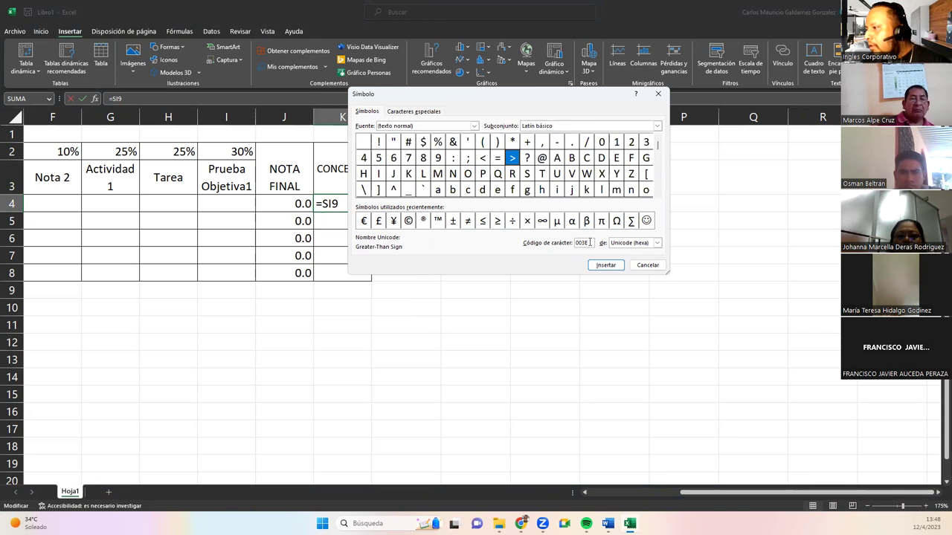
{"action": "left_click", "coordinate": [632, 244]}
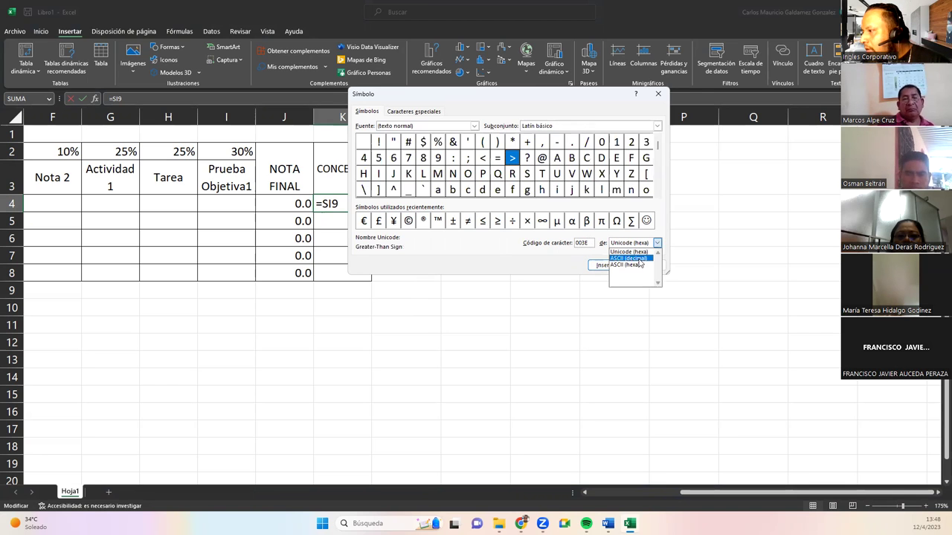
{"action": "left_click", "coordinate": [638, 259]}
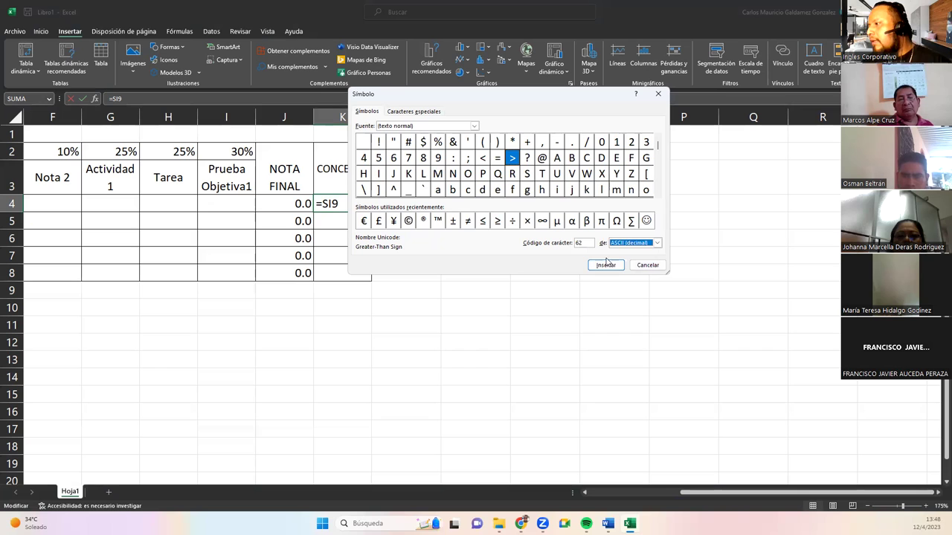
{"action": "left_click", "coordinate": [606, 265]}
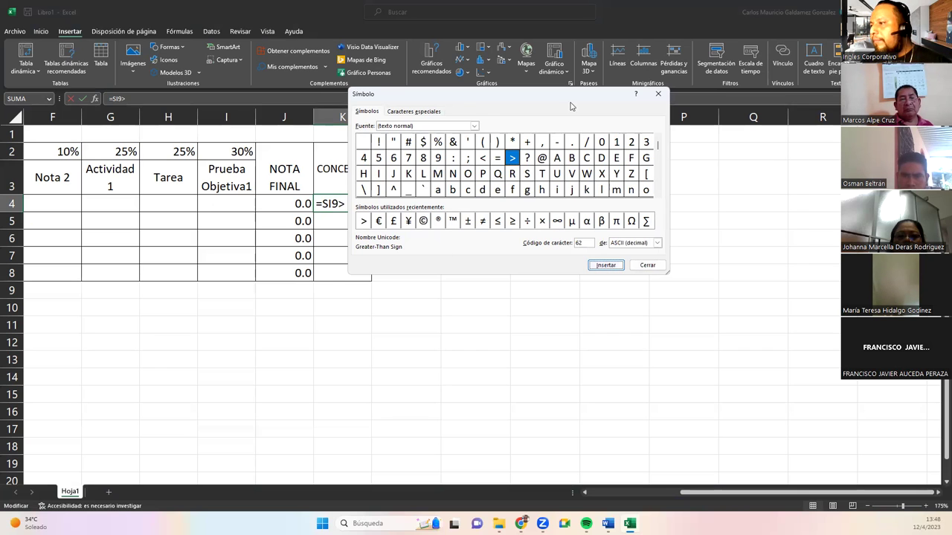
{"action": "left_click_drag", "start_coordinate": [571, 107], "coordinate": [697, 112]}
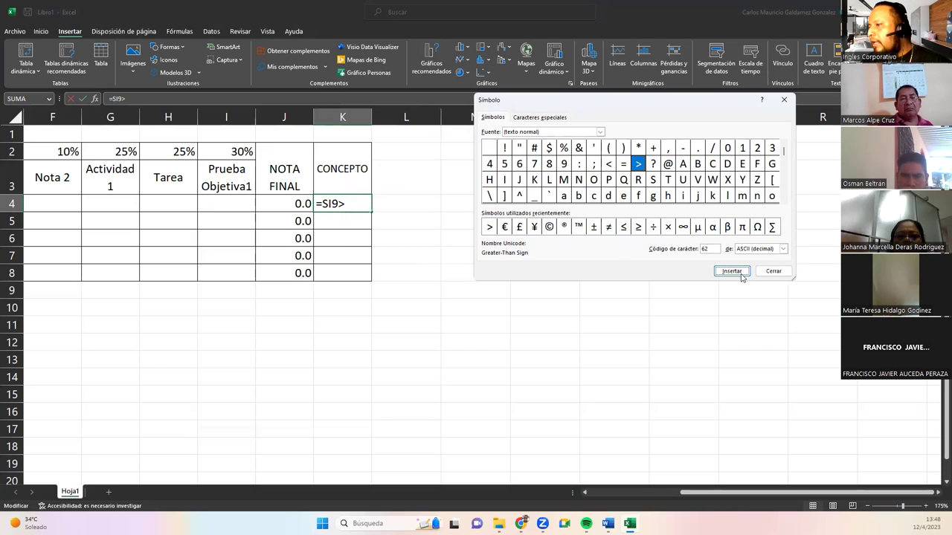
{"action": "left_click", "coordinate": [773, 271]}
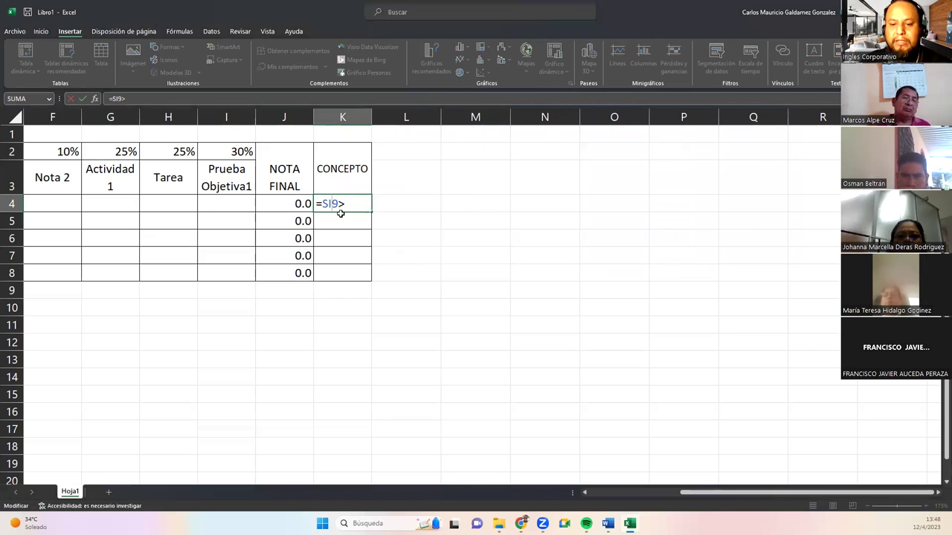
Repair the start of K4's formula to =SI(I4>9;"E"; after dismissing the parenthesis warning.
{"action": "type", "text": ")"}
{"action": "key", "text": "BackSpace"}
{"action": "type", "text": "("}
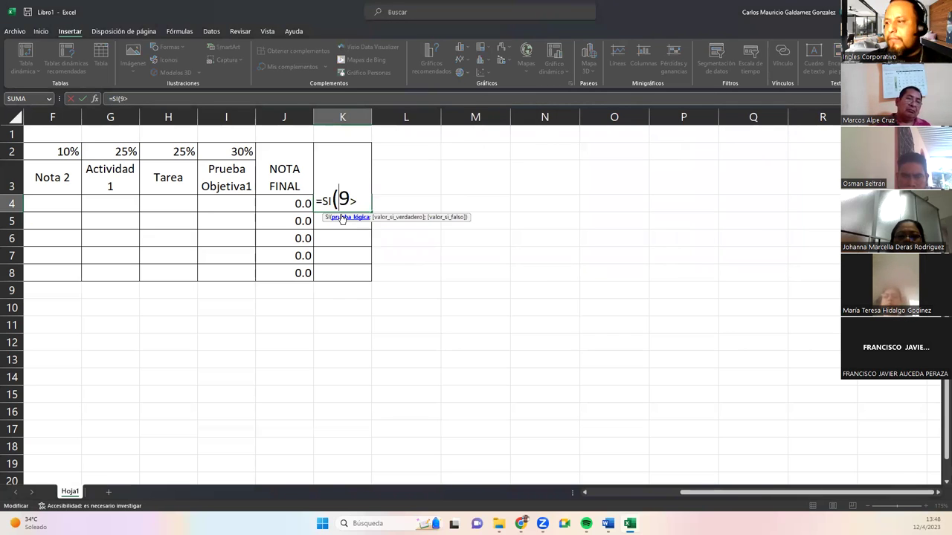
{"action": "left_click", "coordinate": [245, 204]}
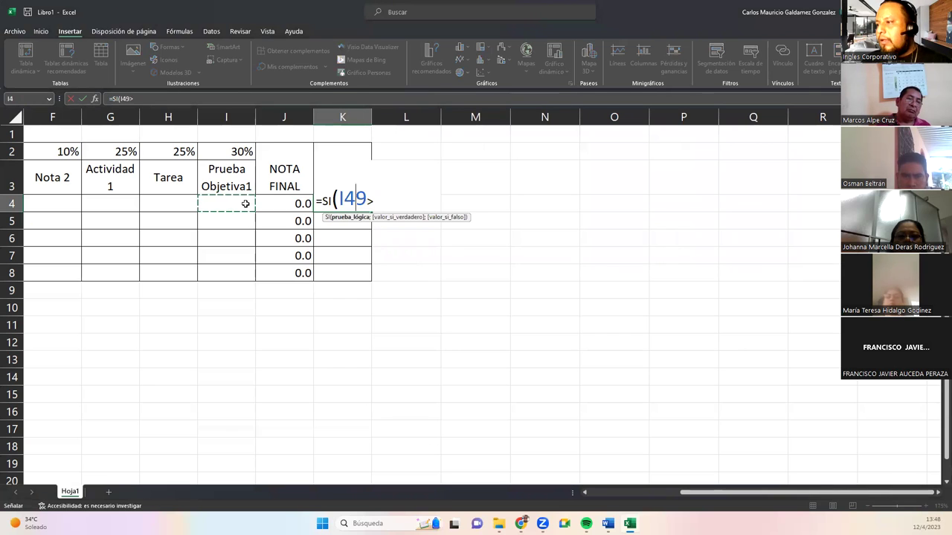
{"action": "key", "text": "Delete"}
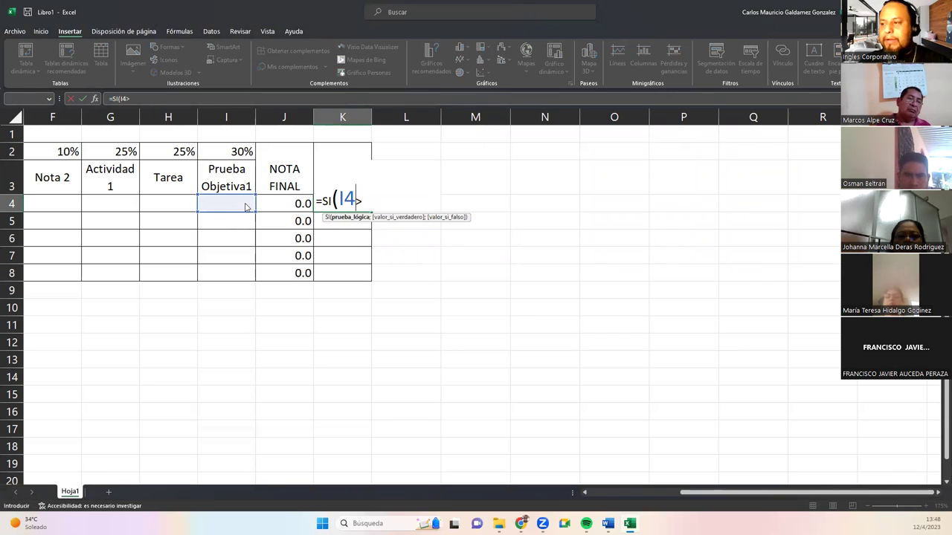
{"action": "key", "text": "Return"}
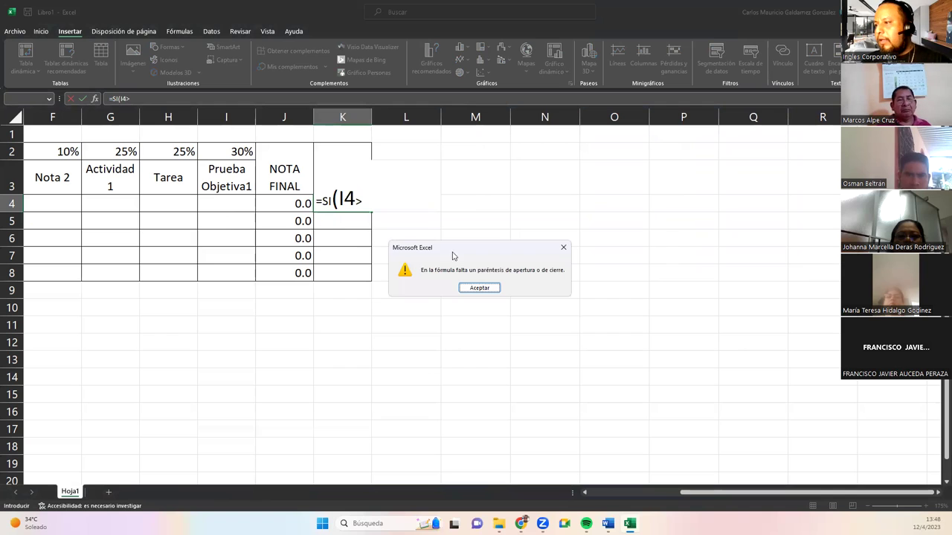
{"action": "left_click", "coordinate": [492, 291]}
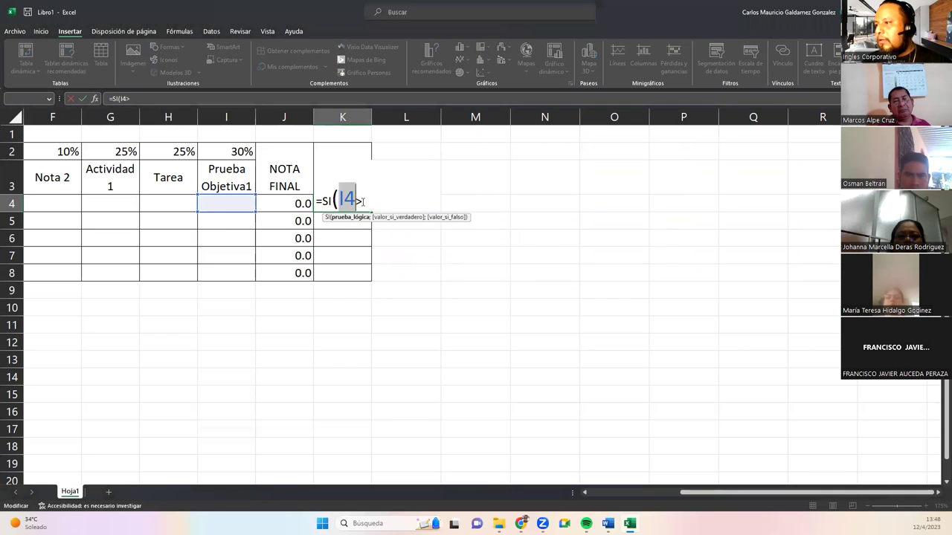
{"action": "type", "text": "9"}
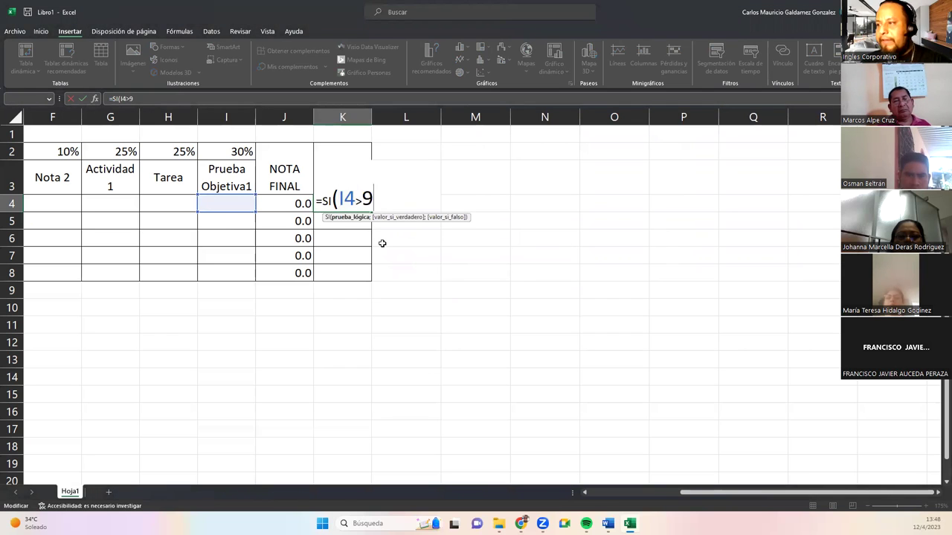
{"action": "type", "text": ";"}
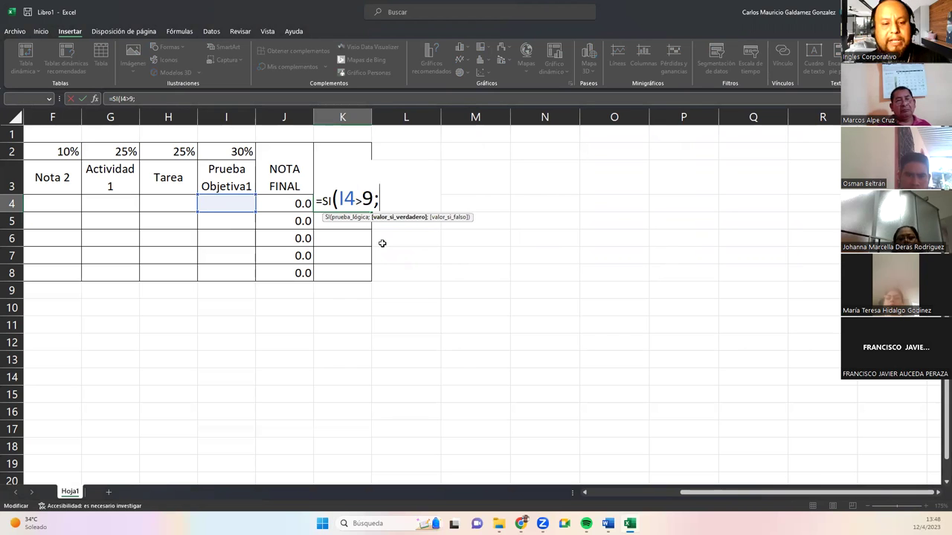
{"action": "type", "text": "\"E\""}
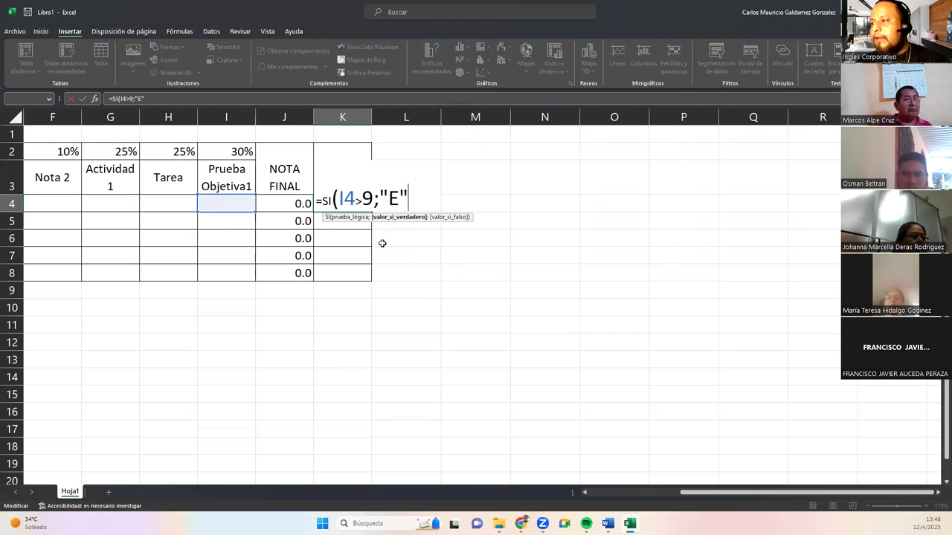
{"action": "type", "text": ";"}
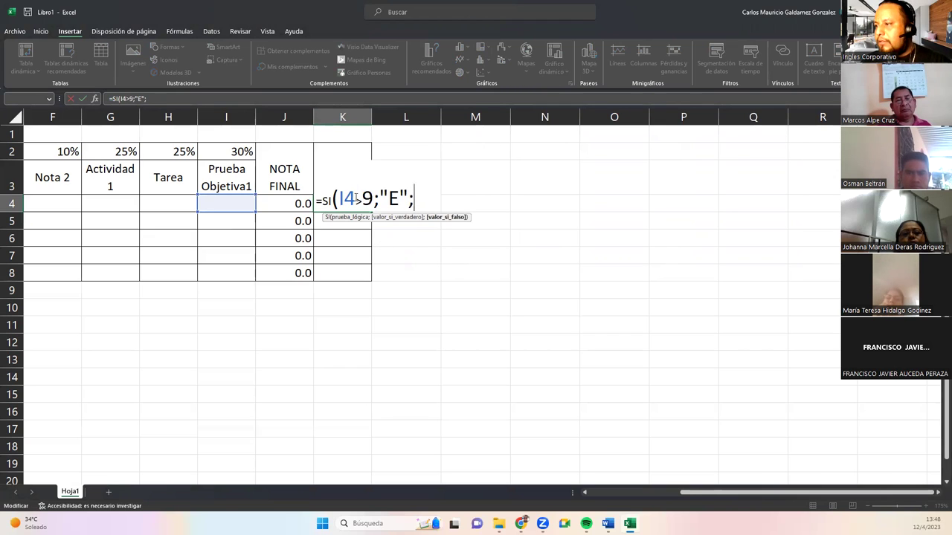
Add the second nested test SI(I4>8;"MB"; referencing cell I4.
{"action": "left_click_drag", "start_coordinate": [355, 199], "coordinate": [362, 200]}
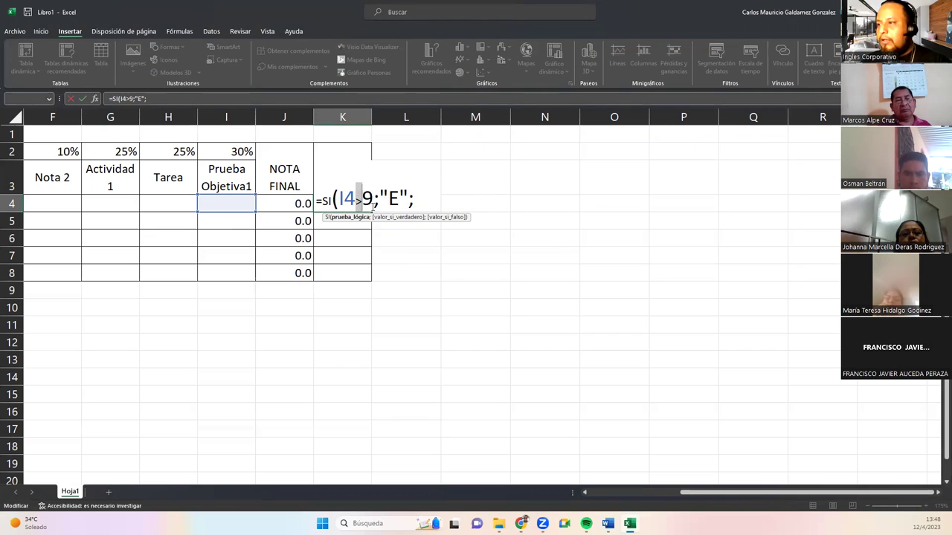
{"action": "left_click", "coordinate": [418, 201]}
{"action": "type", "text": "SI("}
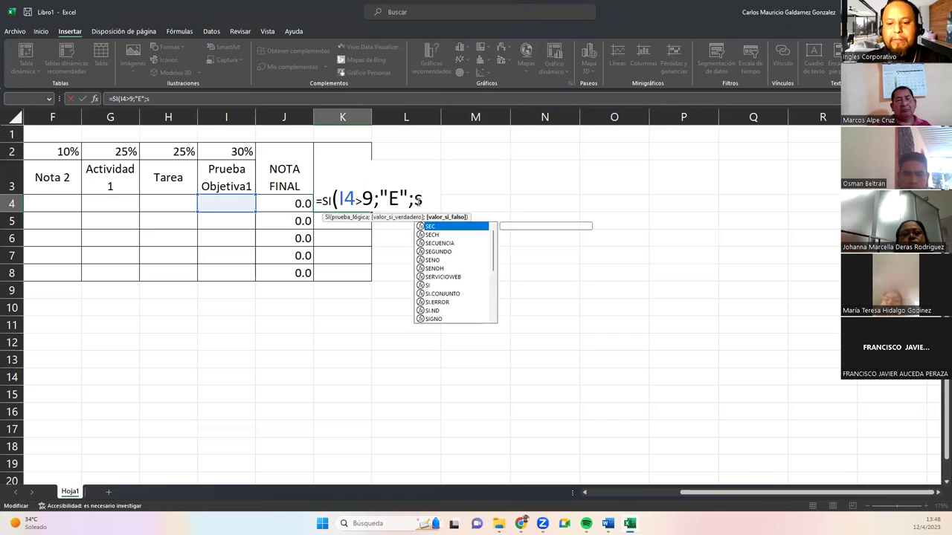
{"action": "left_click", "coordinate": [240, 202]}
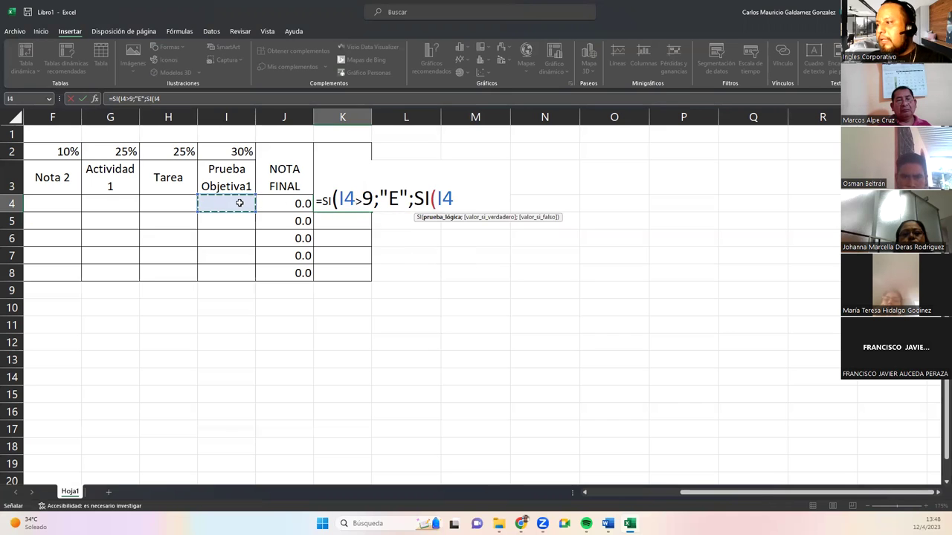
{"action": "type", "text": ">"}
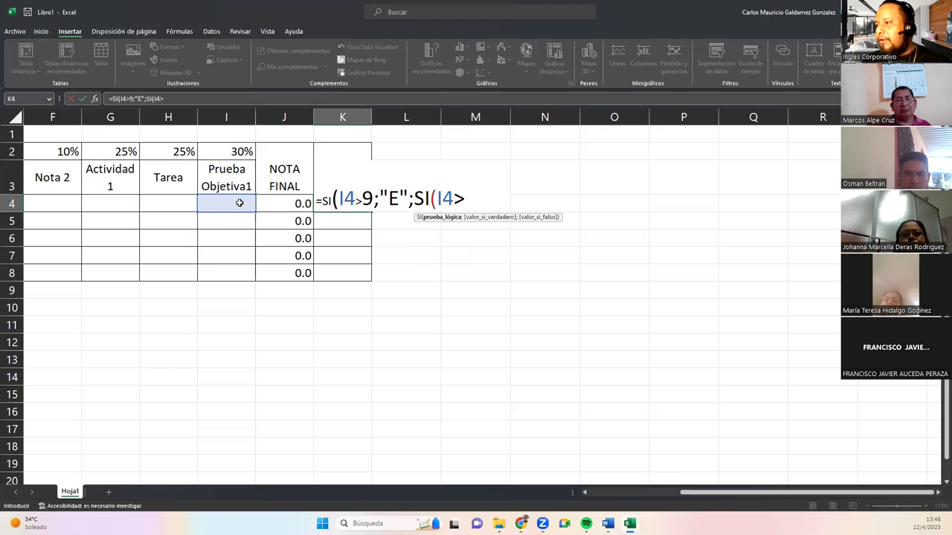
{"action": "type", "text": "8"}
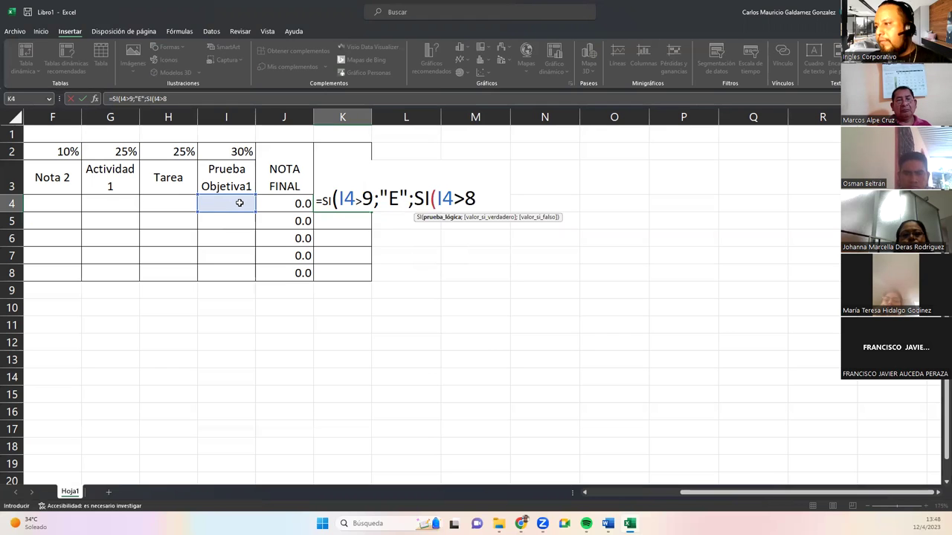
{"action": "type", "text": ";"}
{"action": "type", "text": "\"MB\""}
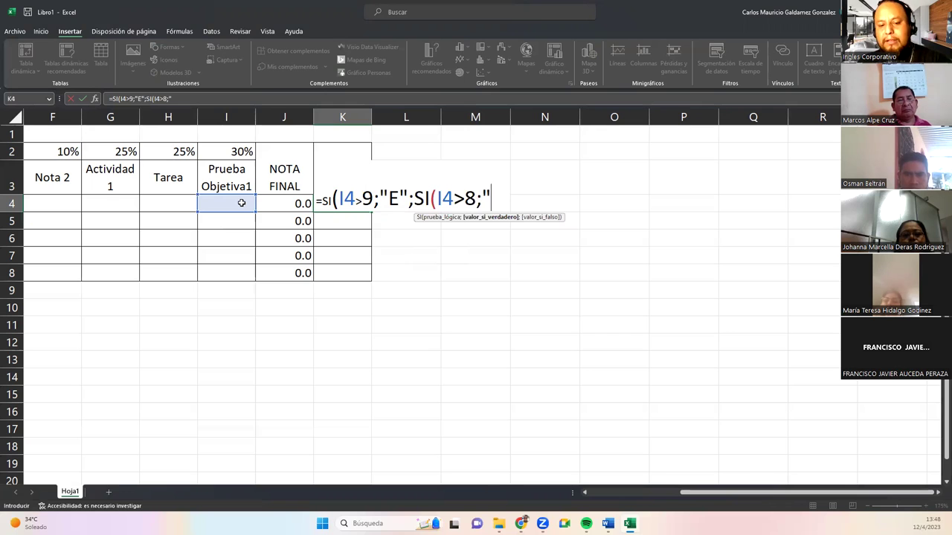
{"action": "type", "text": ";si"}
Finish with nested tests I4>7 "B" and I4>6 "R", fallback "MB", and commit.
{"action": "key", "text": "Tab"}
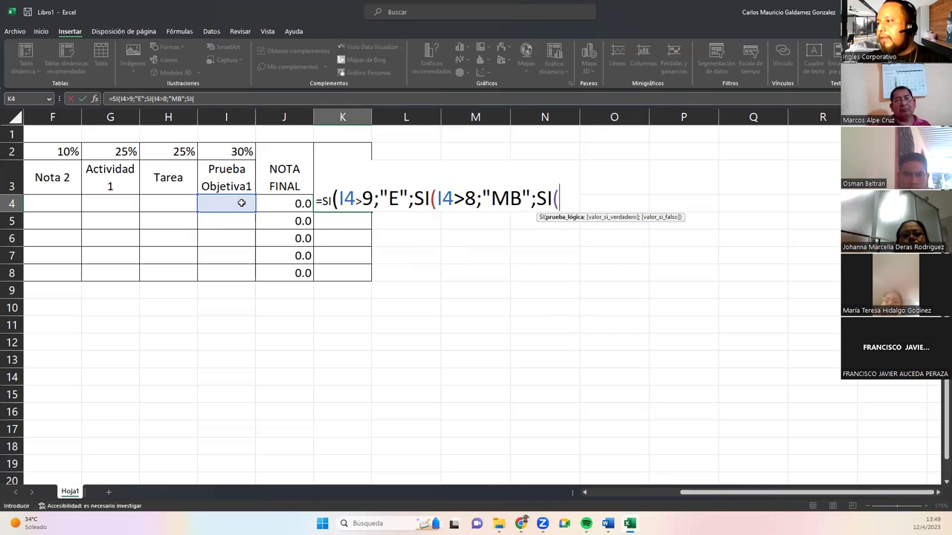
{"action": "left_click", "coordinate": [241, 202]}
{"action": "type", "text": ">7;\""}
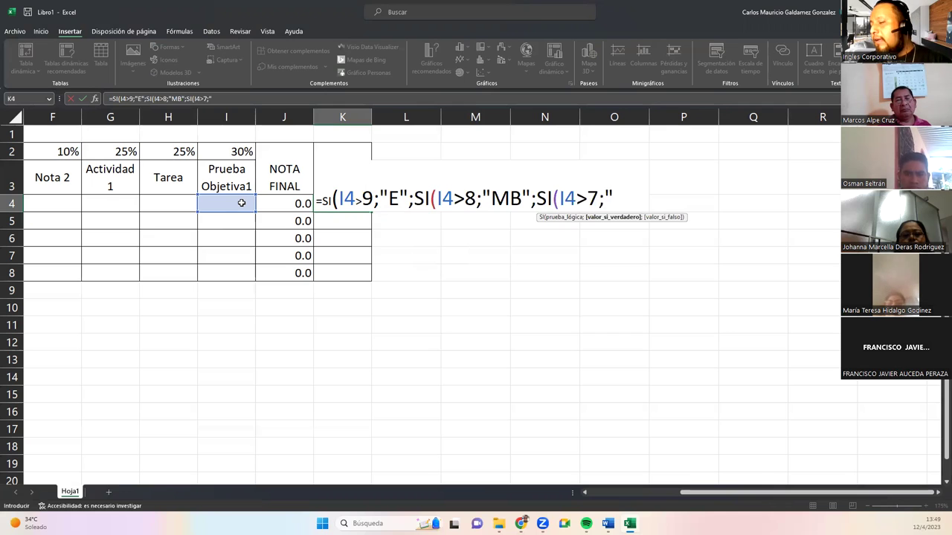
{"action": "type", "text": "B\""}
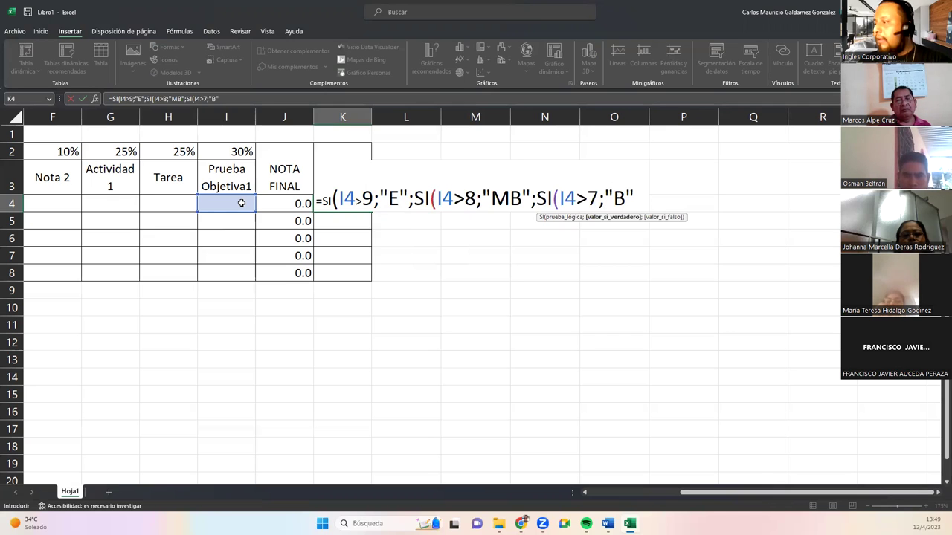
{"action": "type", "text": ";si"}
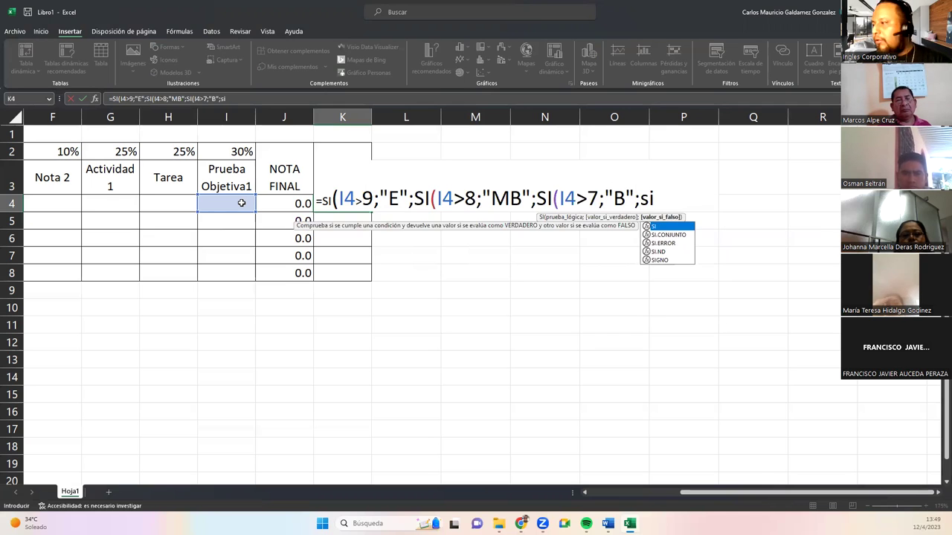
{"action": "key", "text": "Tab"}
{"action": "left_click", "coordinate": [242, 202]}
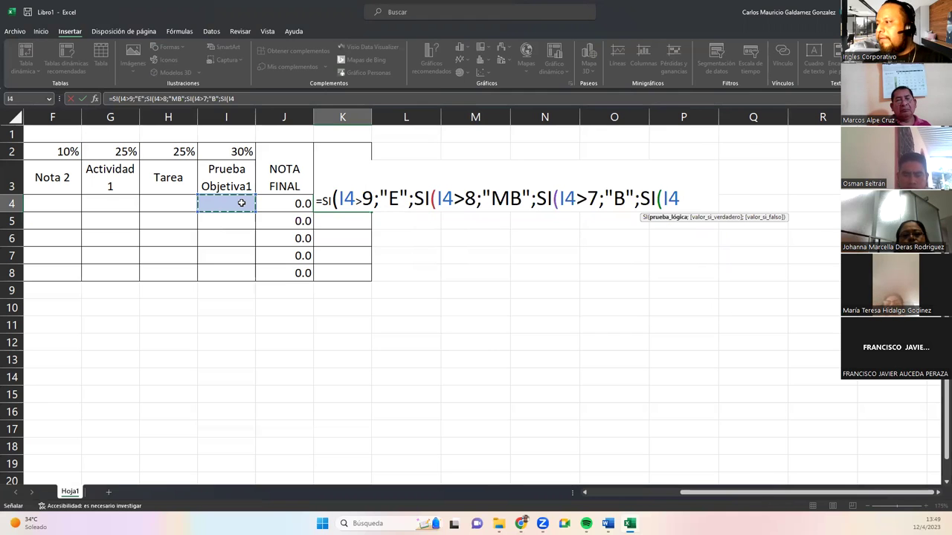
{"action": "type", "text": ">6"}
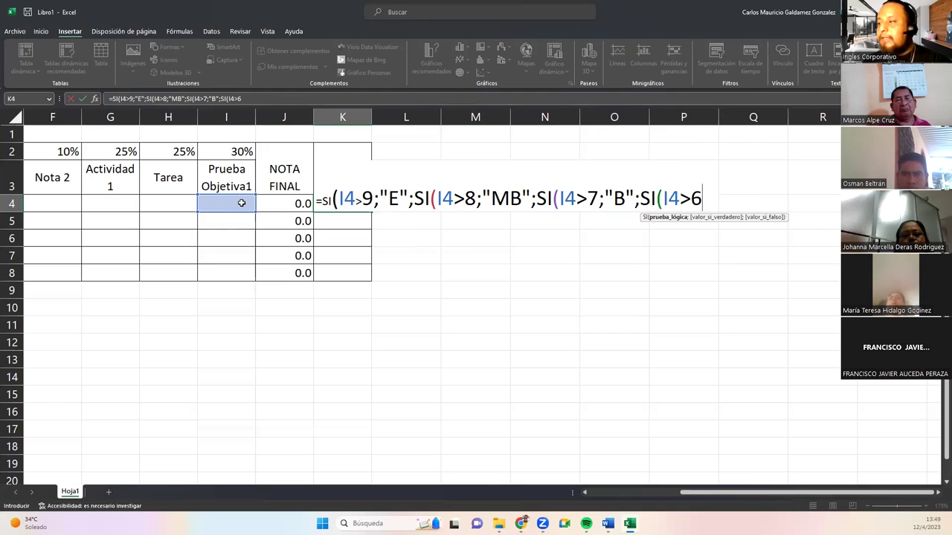
{"action": "type", "text": ";\""}
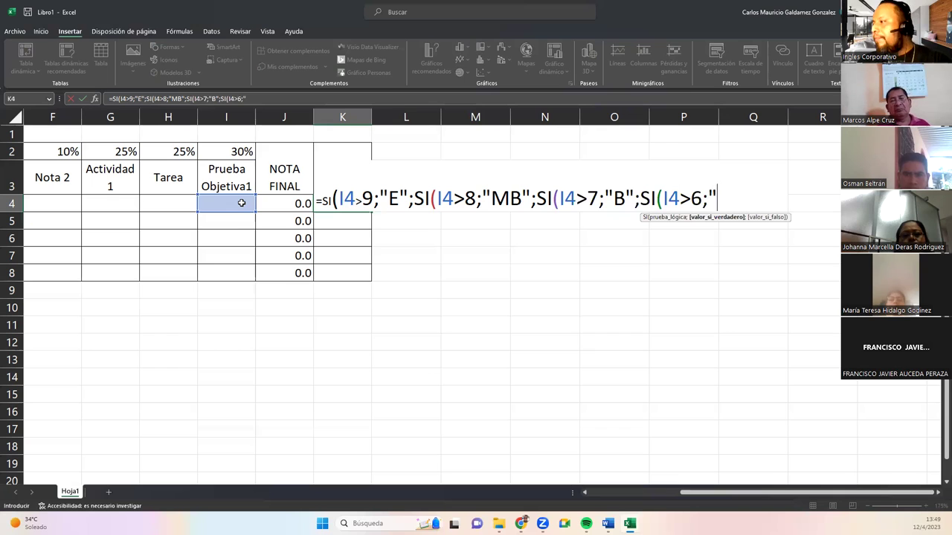
{"action": "type", "text": "R\""}
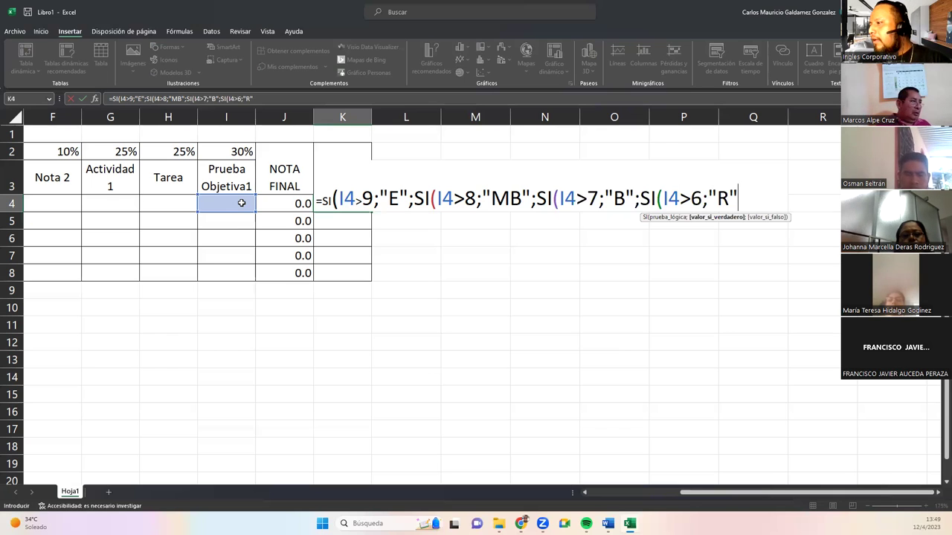
{"action": "type", "text": ";\"MB\")))"}
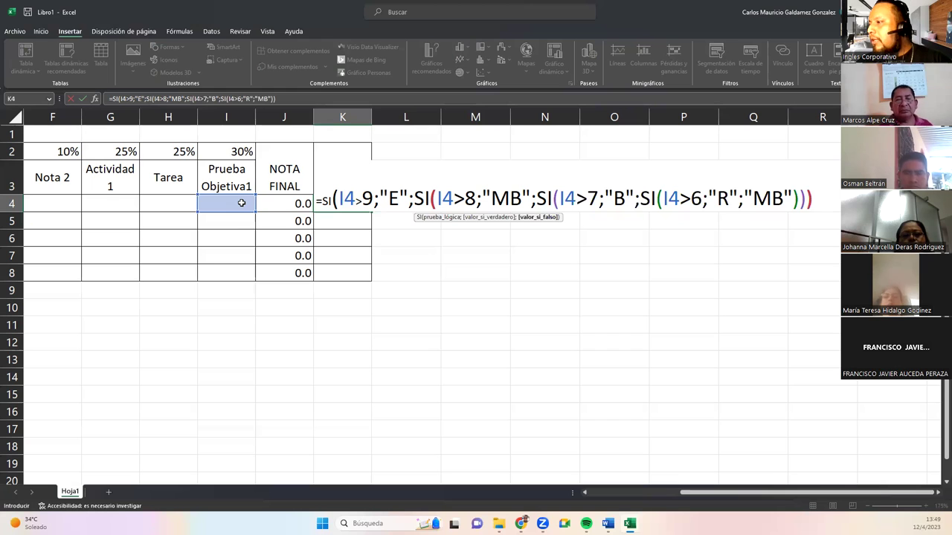
{"action": "key", "text": "Return"}
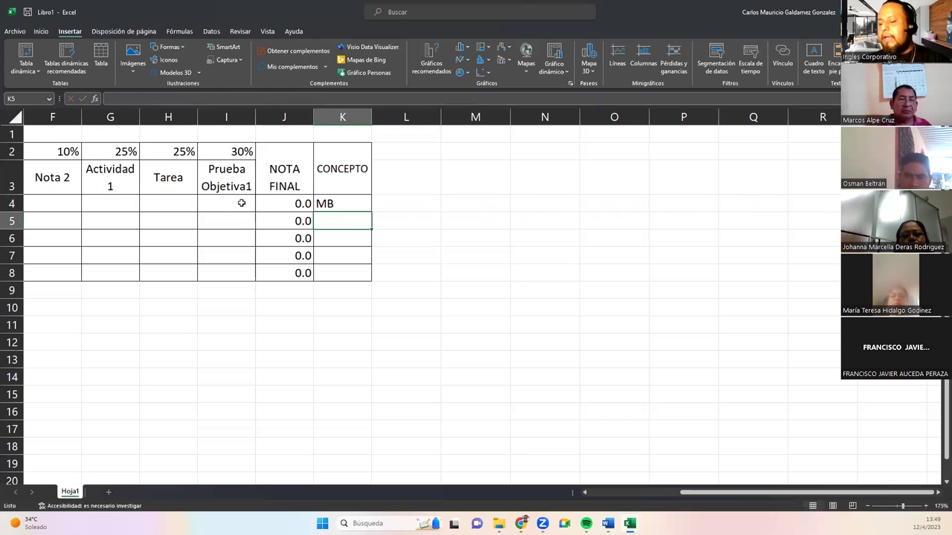
Center the MB grade in K4 and copy the formula down to K5:K8.
{"action": "key", "text": "Up"}
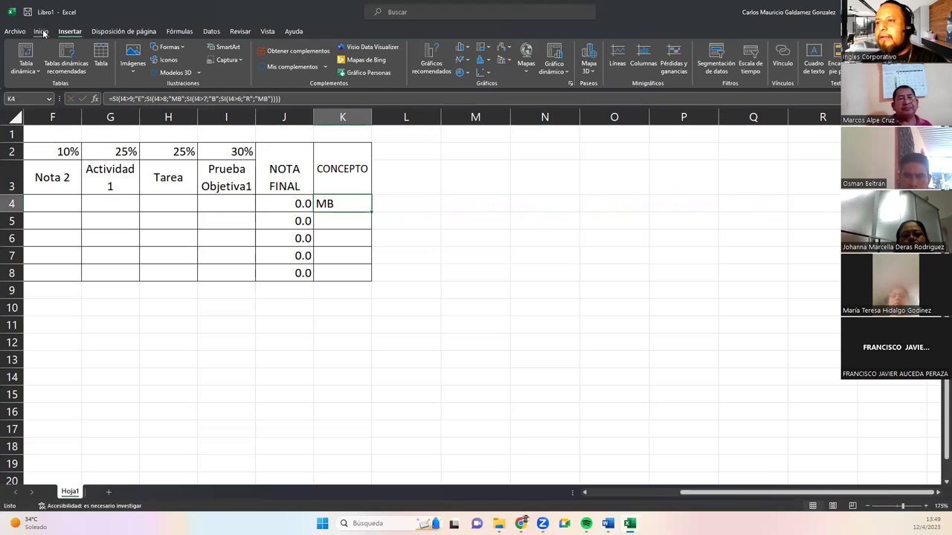
{"action": "left_click", "coordinate": [41, 31]}
{"action": "left_click", "coordinate": [259, 66]}
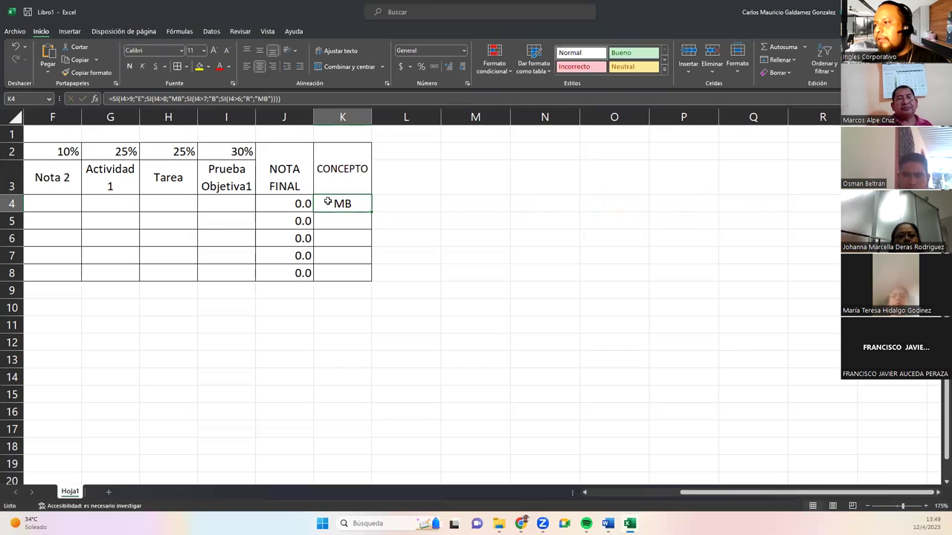
{"action": "double_click", "coordinate": [369, 211]}
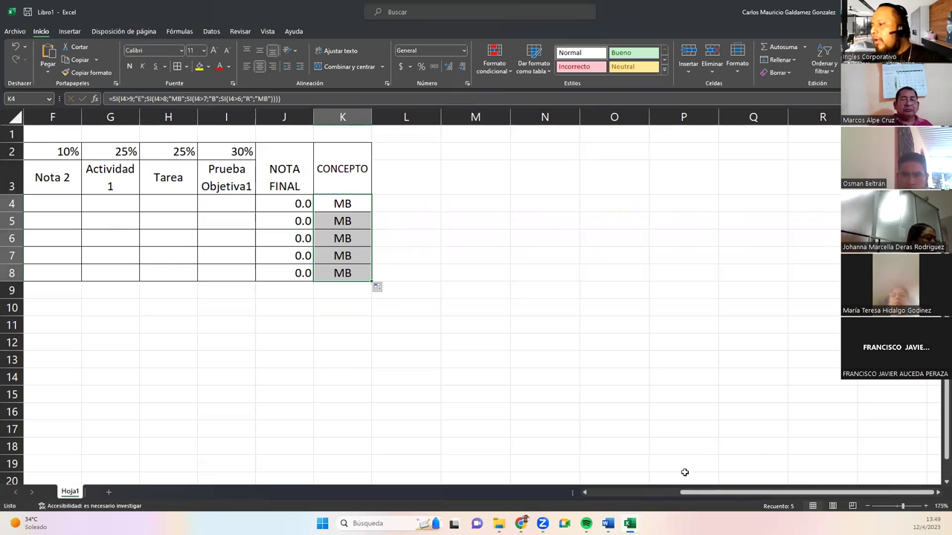
{"action": "left_click_drag", "start_coordinate": [685, 495], "coordinate": [594, 495]}
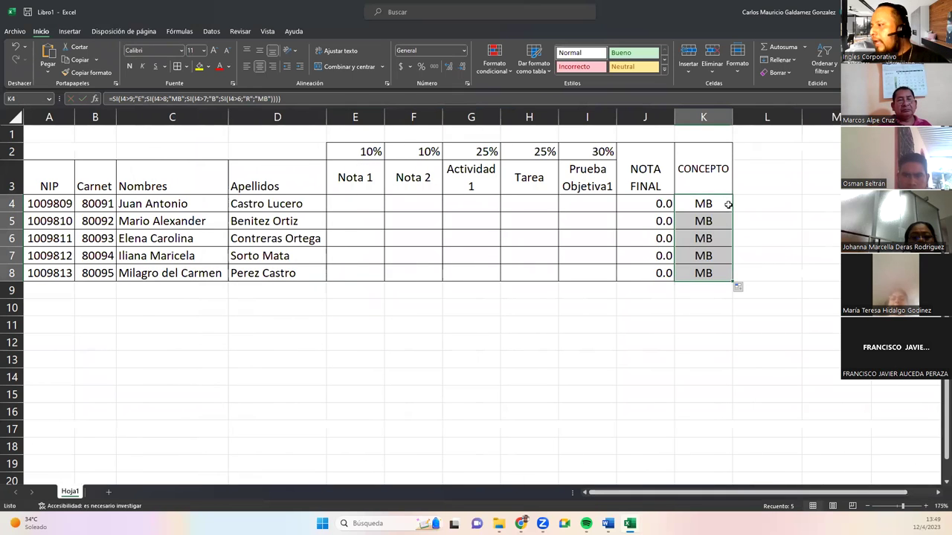
Replace K4's final "MB" fallback with "NM" and refill the formula down through K8.
{"action": "left_click", "coordinate": [695, 205]}
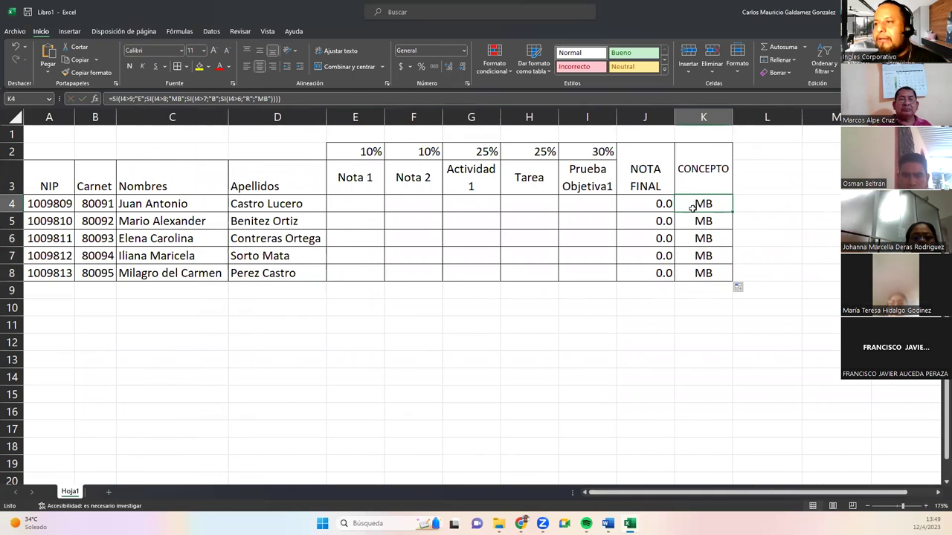
{"action": "left_click", "coordinate": [241, 101]}
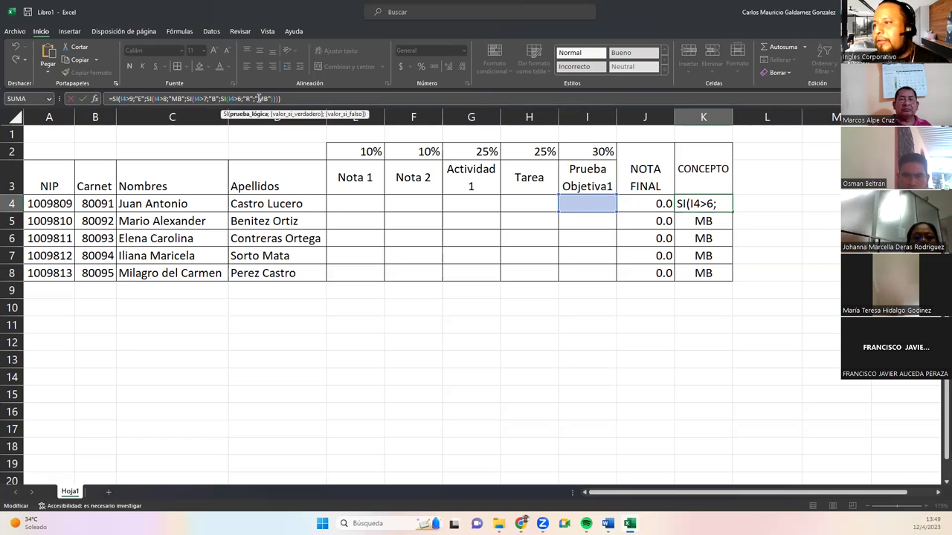
{"action": "double_click", "coordinate": [262, 98]}
{"action": "type", "text": "NM"}
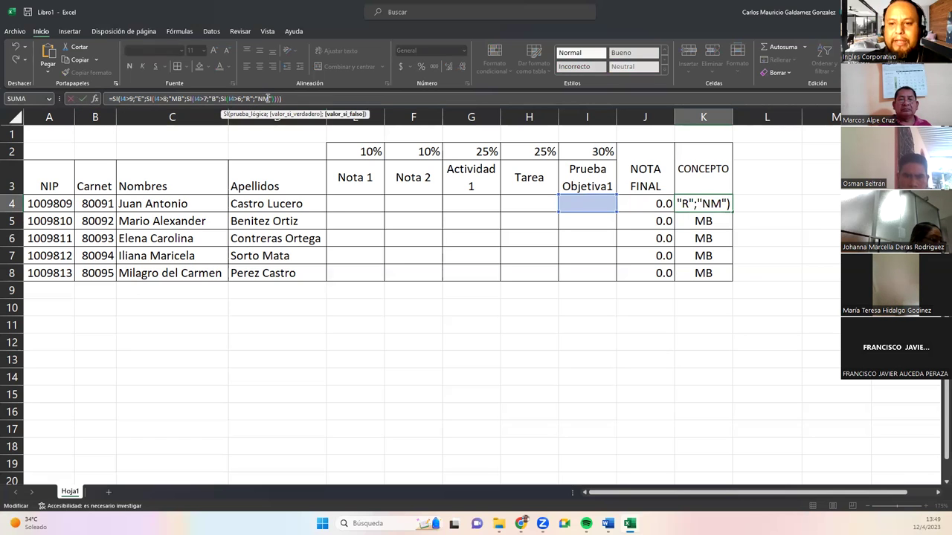
{"action": "key", "text": "Return"}
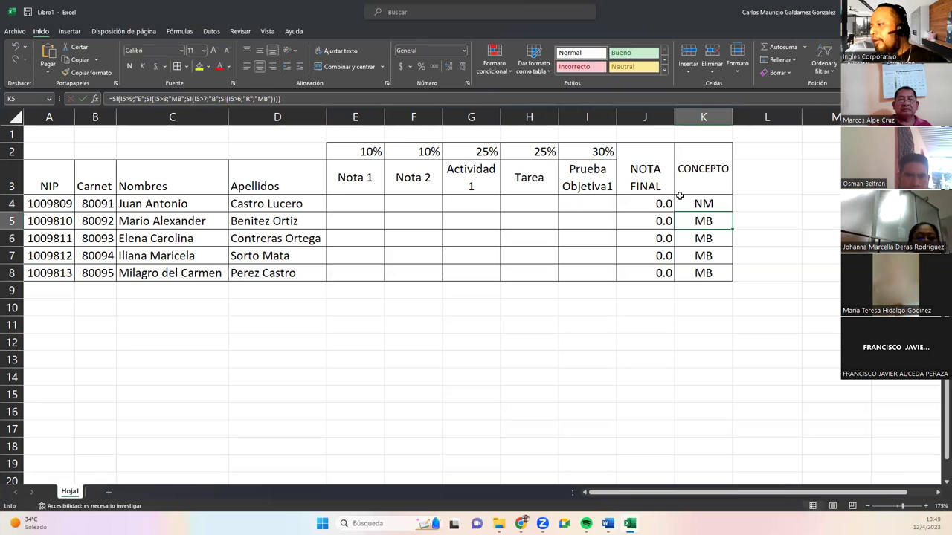
{"action": "left_click", "coordinate": [712, 203]}
{"action": "double_click", "coordinate": [733, 212]}
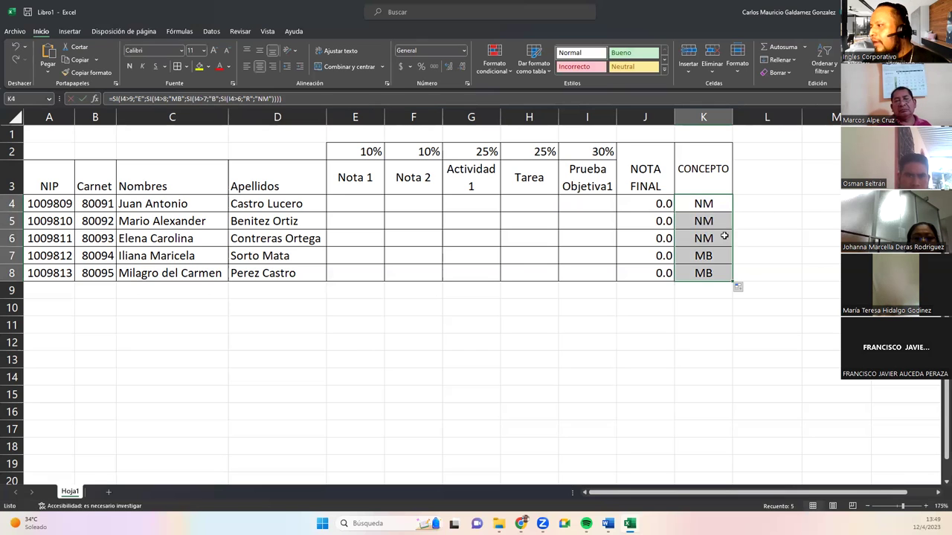
{"action": "left_click", "coordinate": [573, 234]}
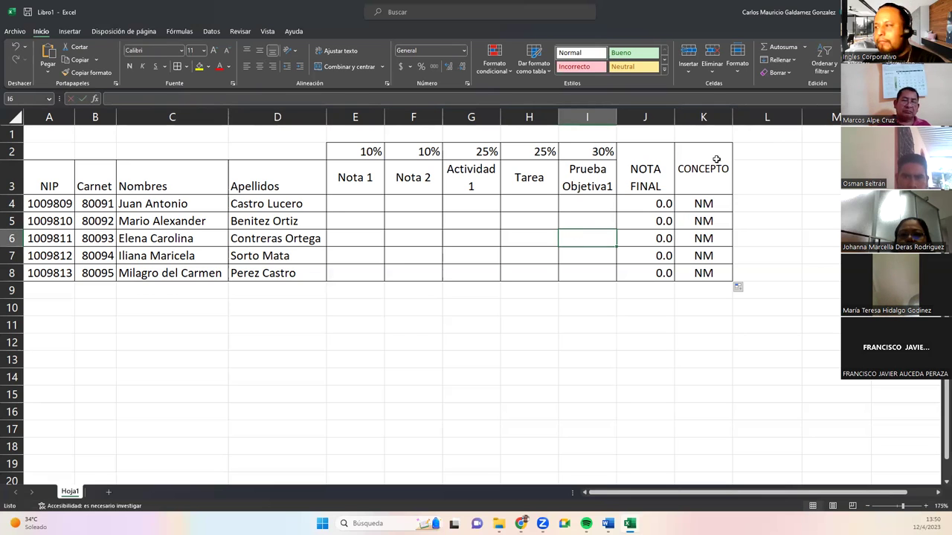
Inspect J4's NOTA FINAL and K4's CONCEPTO formulas unchanged, then show the Revisar tools.
{"action": "double_click", "coordinate": [647, 203]}
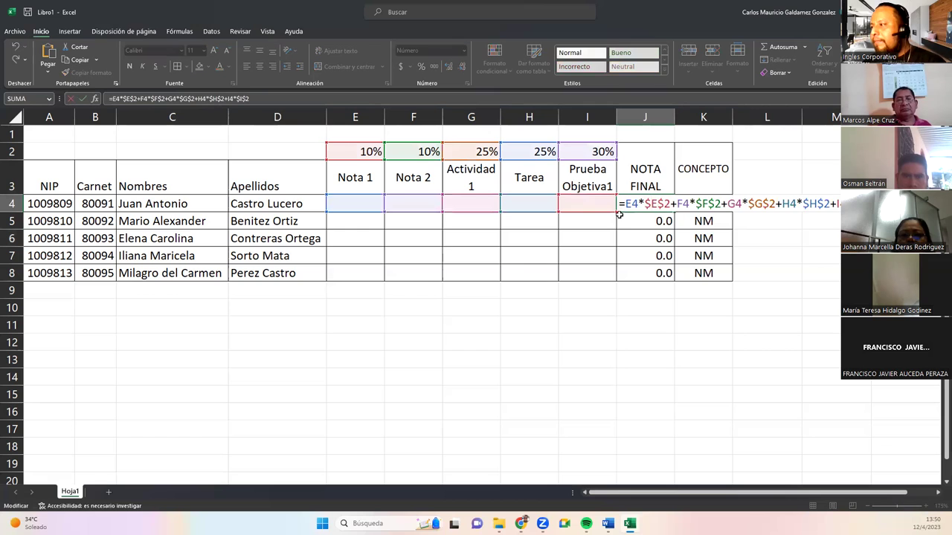
{"action": "key", "text": "Escape"}
{"action": "double_click", "coordinate": [627, 205]}
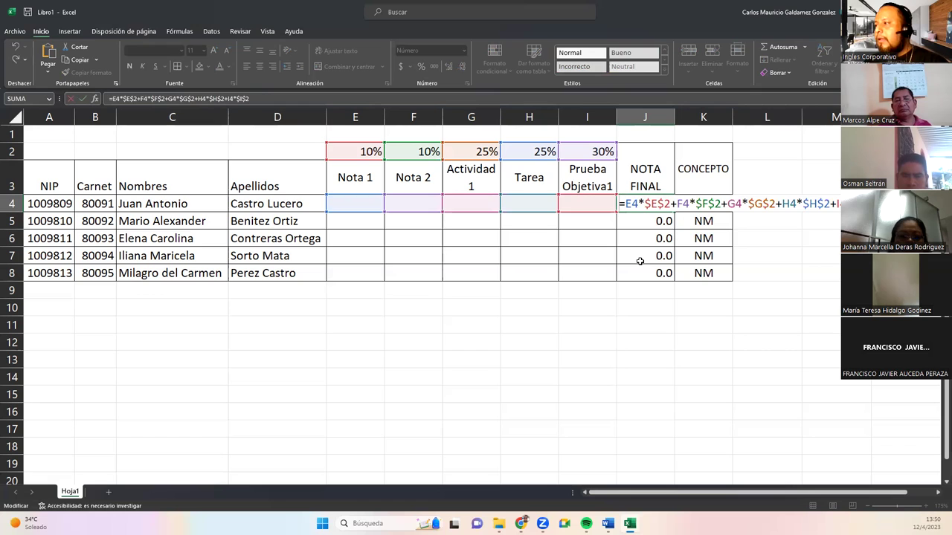
{"action": "key", "text": "Tab"}
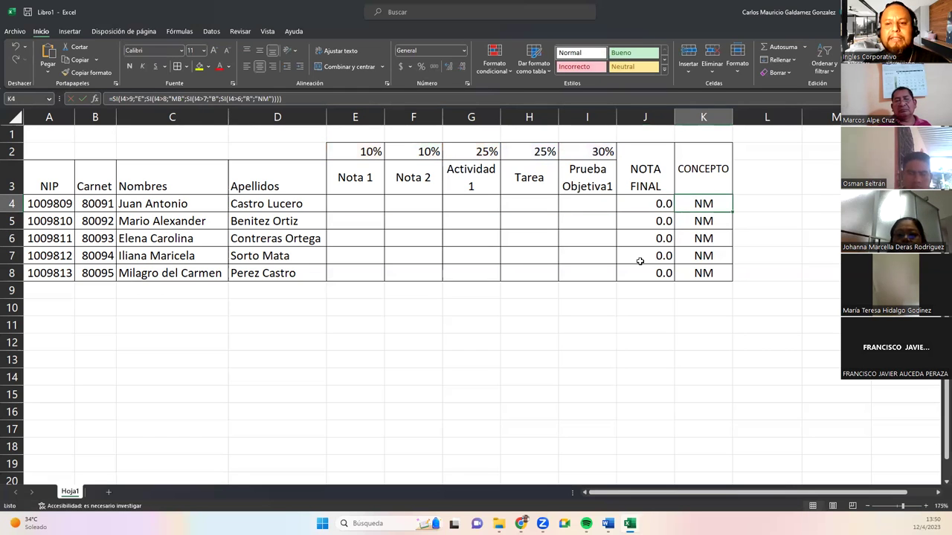
{"action": "key", "text": "F2"}
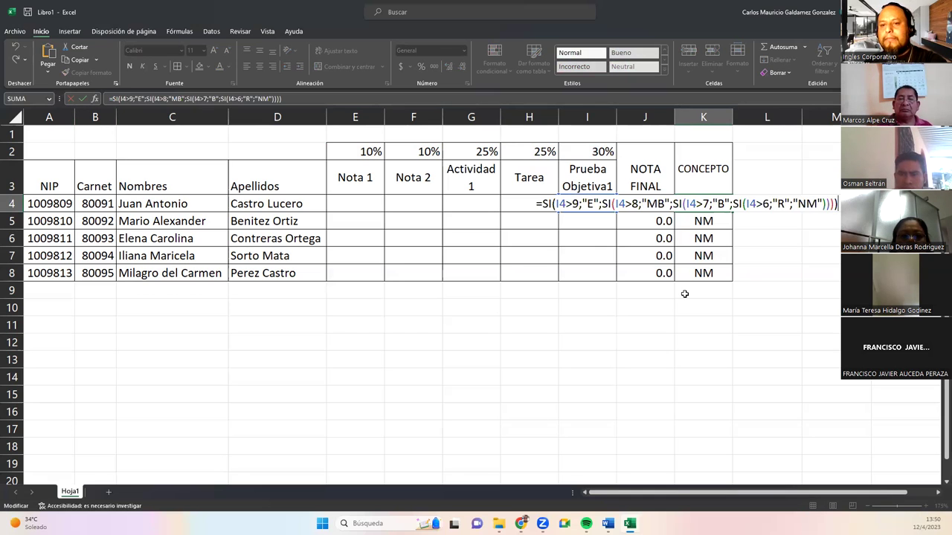
{"action": "key", "text": "Return"}
{"action": "left_click", "coordinate": [632, 237]}
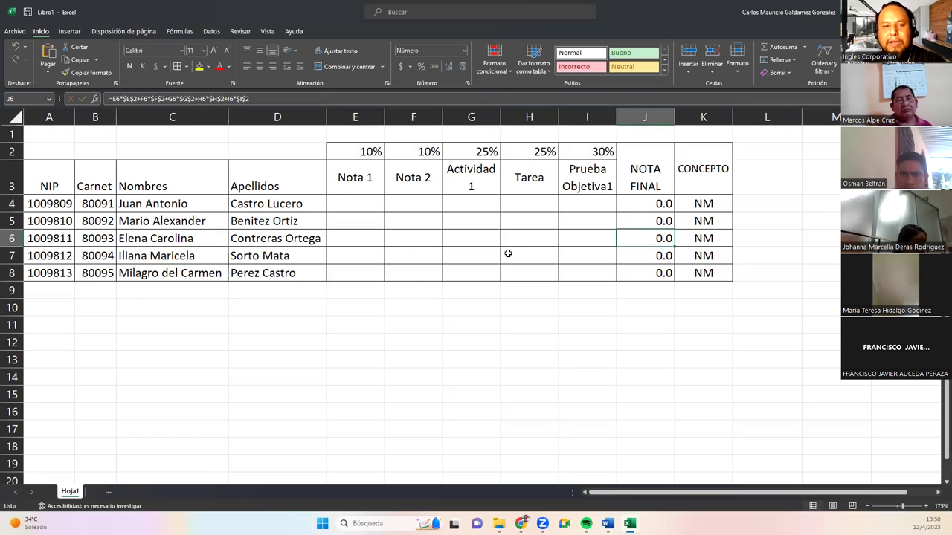
{"action": "left_click", "coordinate": [238, 32]}
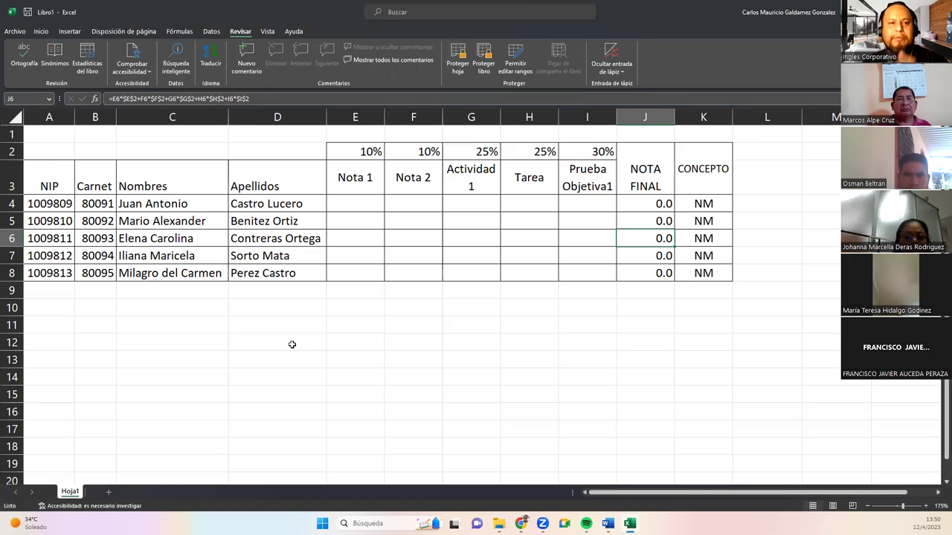
Protect Hoja1 with a confirmed password, allowing only selection of locked and unlocked cells.
{"action": "left_click", "coordinate": [458, 60]}
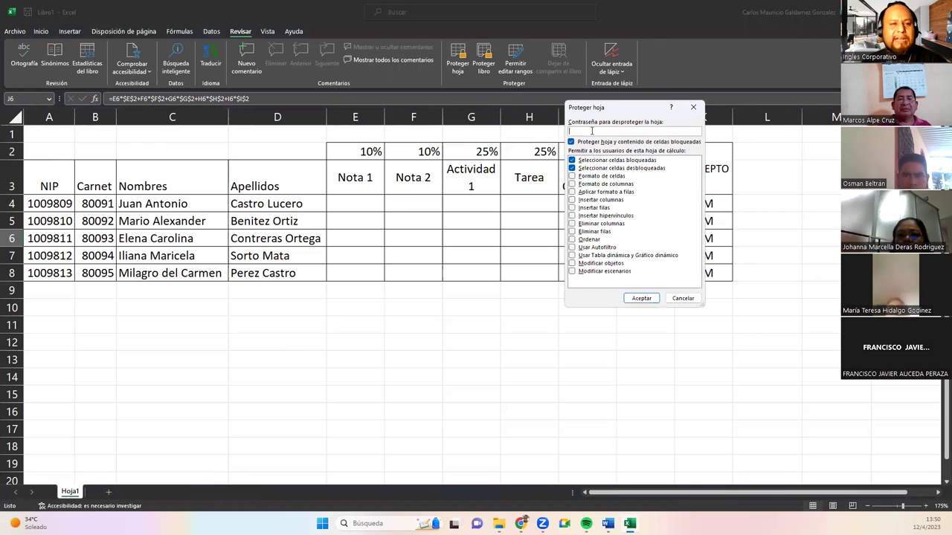
{"action": "left_click", "coordinate": [12, 238]}
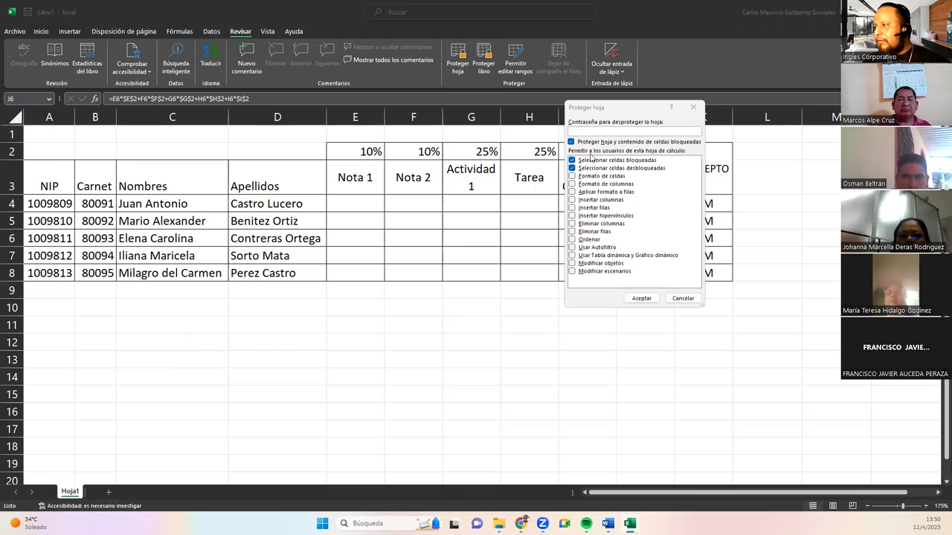
{"action": "left_click", "coordinate": [588, 133]}
{"action": "type", "text": "123456"}
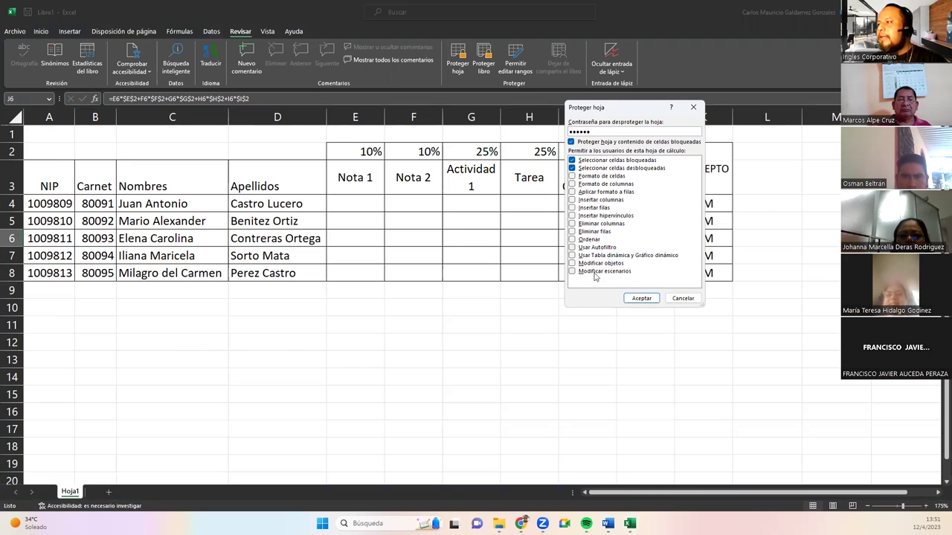
{"action": "left_click", "coordinate": [641, 298]}
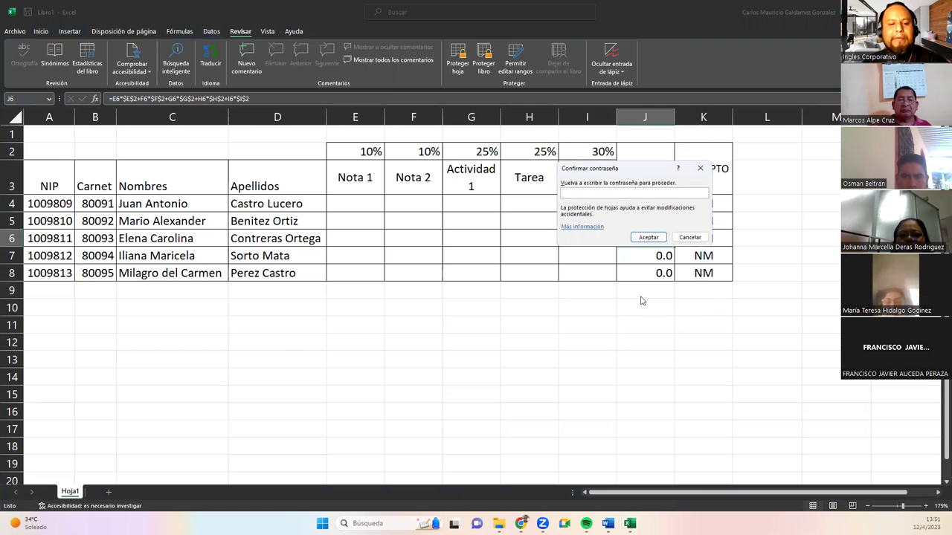
{"action": "type", "text": "123456"}
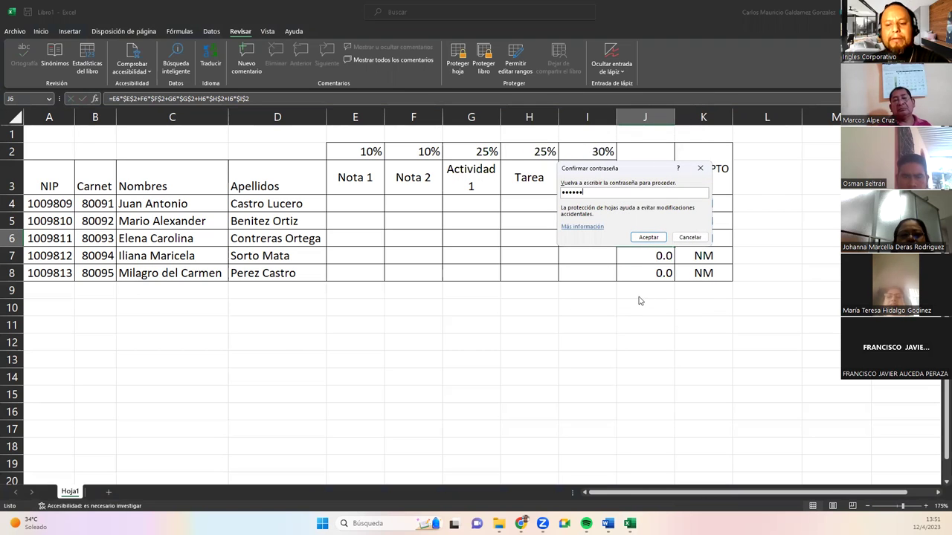
{"action": "left_click", "coordinate": [647, 238]}
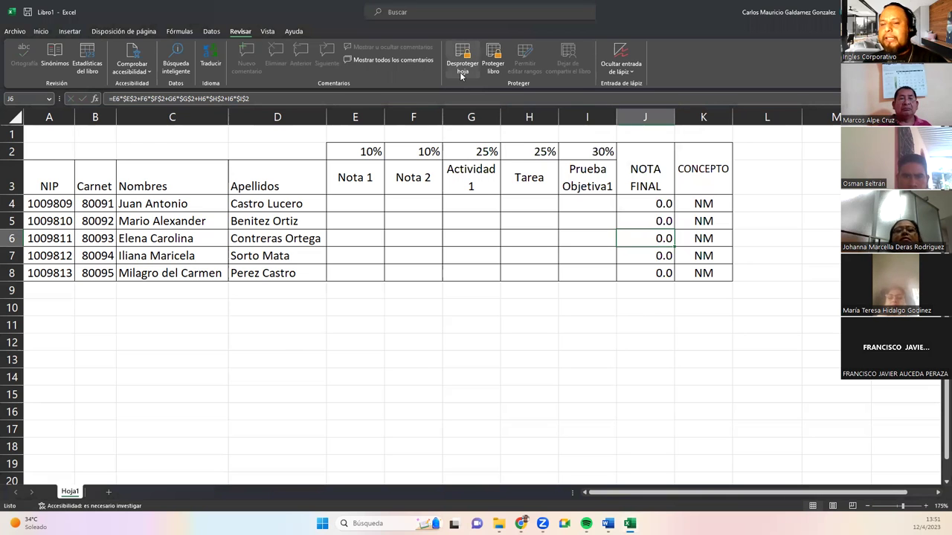
{"action": "left_click", "coordinate": [336, 202]}
{"action": "left_click_drag", "start_coordinate": [59, 163], "coordinate": [714, 288]}
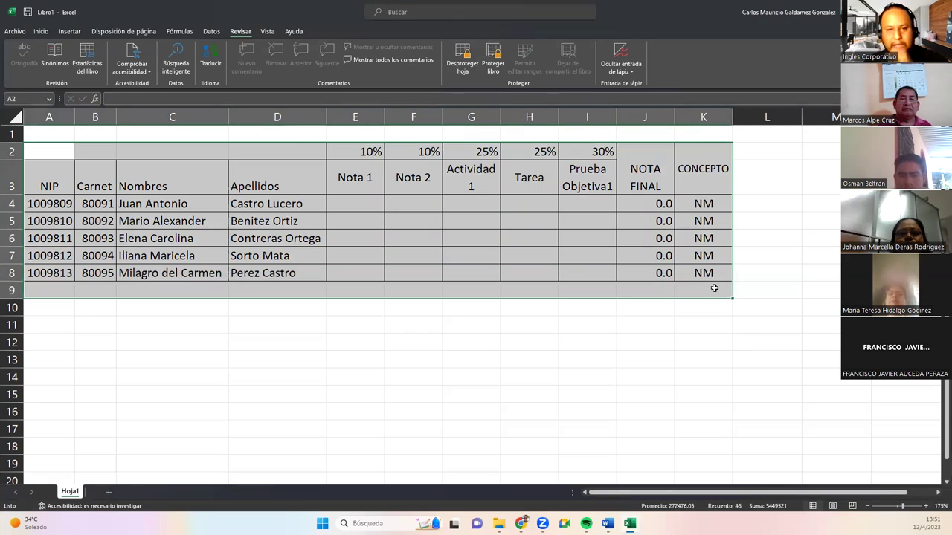
{"action": "left_click", "coordinate": [565, 256]}
{"action": "left_click", "coordinate": [652, 221]}
{"action": "left_click", "coordinate": [540, 232]}
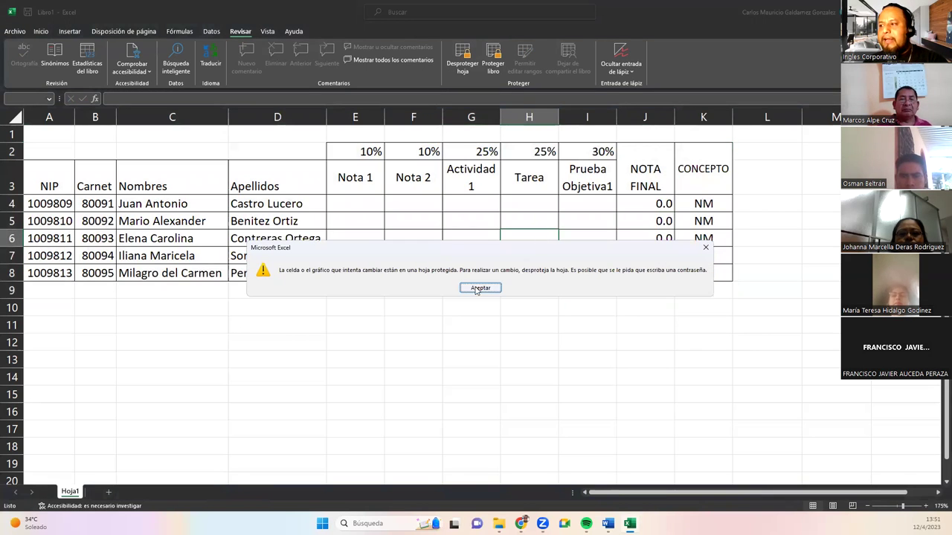
{"action": "left_click", "coordinate": [479, 288]}
{"action": "double_click", "coordinate": [359, 220]}
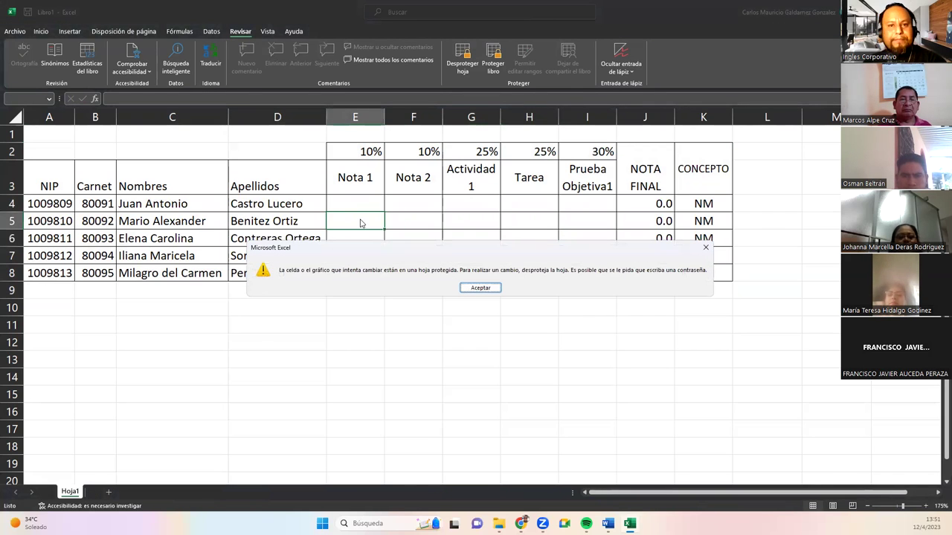
{"action": "left_click", "coordinate": [481, 287]}
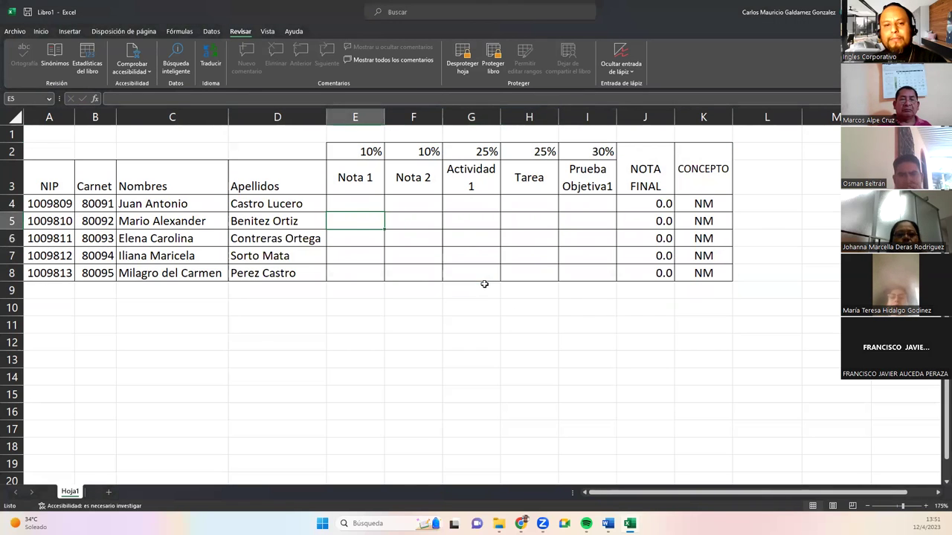
{"action": "left_click", "coordinate": [458, 201]}
{"action": "left_click", "coordinate": [474, 241]}
{"action": "left_click", "coordinate": [412, 226]}
{"action": "double_click", "coordinate": [301, 223]}
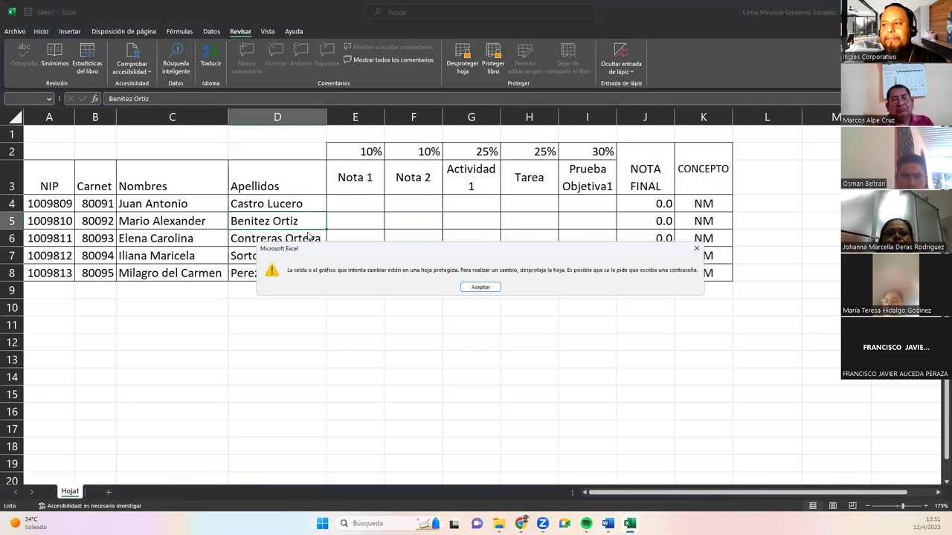
{"action": "left_click", "coordinate": [472, 288]}
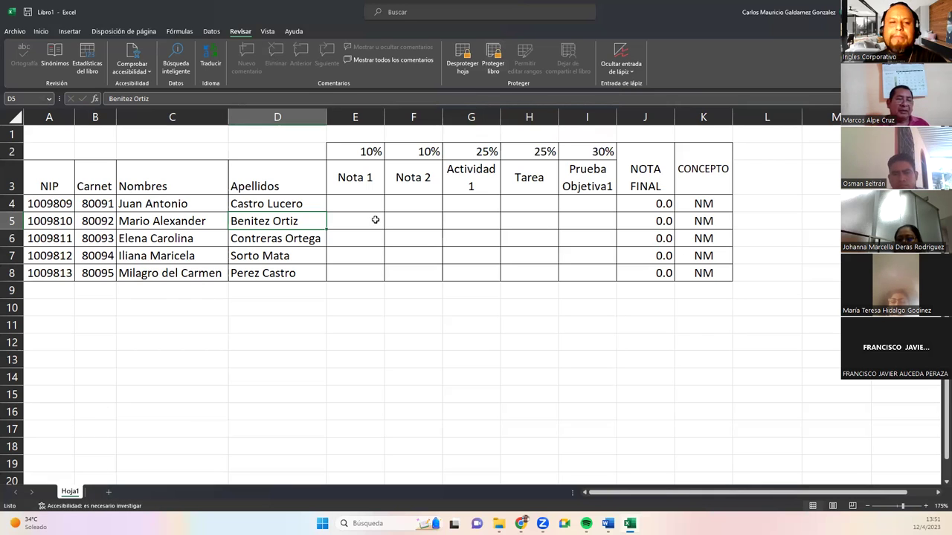
Protect the workbook structure with a password and confirm it.
{"action": "left_click", "coordinate": [495, 62]}
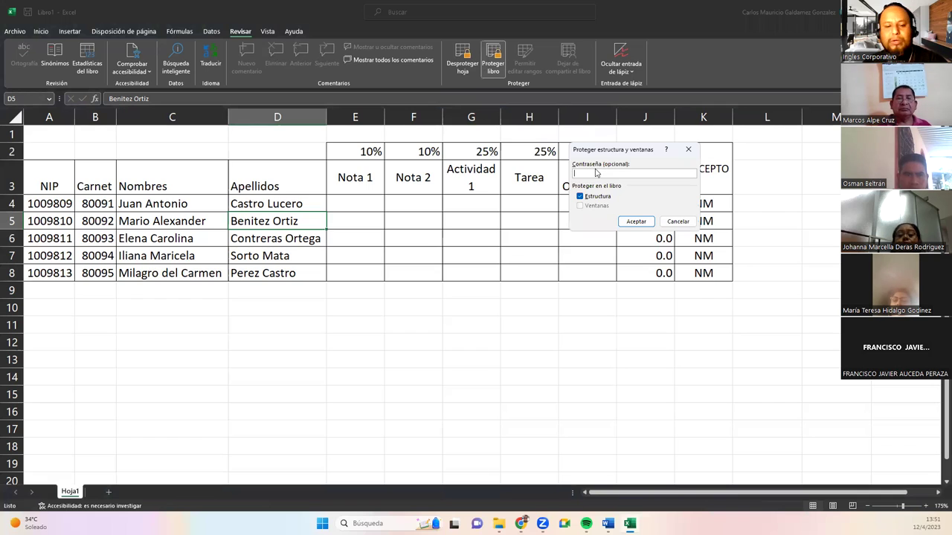
{"action": "type", "text": "12345"}
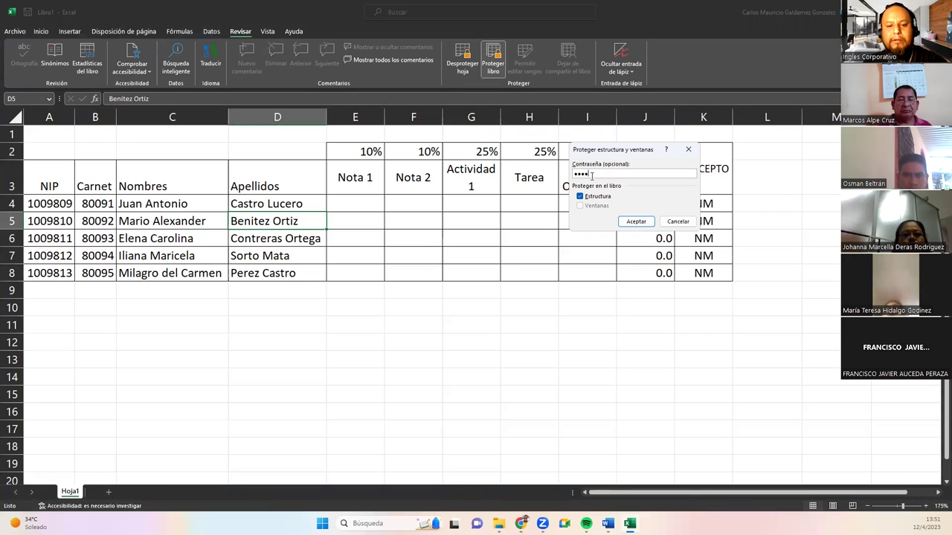
{"action": "left_click", "coordinate": [634, 222]}
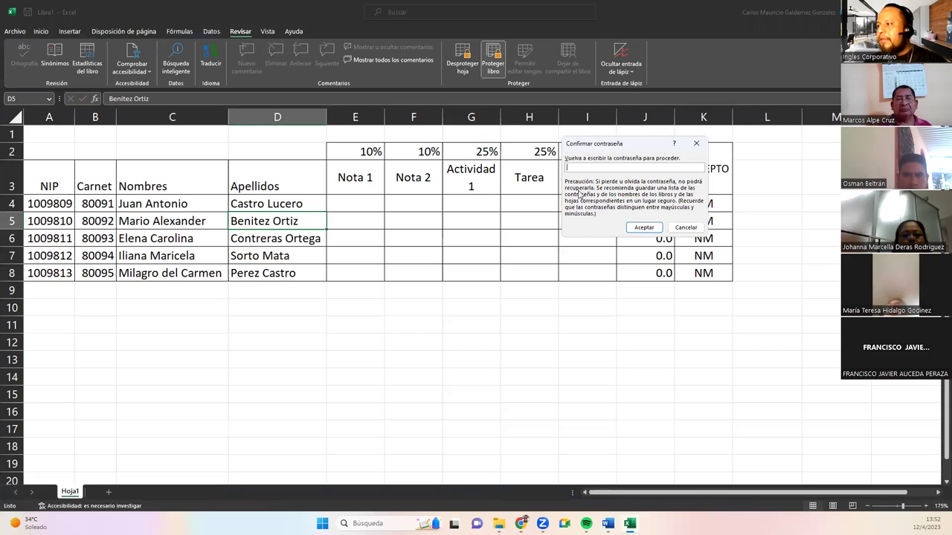
{"action": "key", "text": "Return"}
{"action": "left_click", "coordinate": [458, 216]}
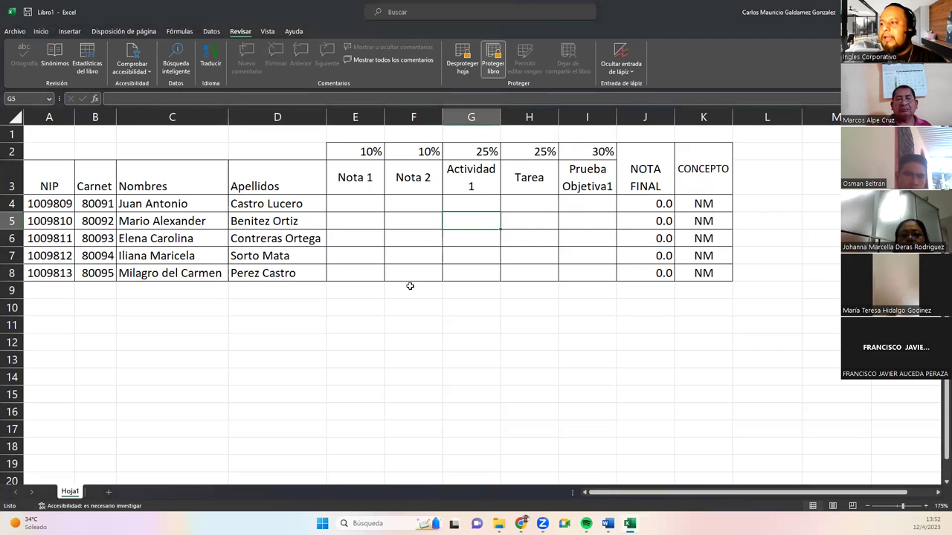
{"action": "left_click_drag", "start_coordinate": [279, 240], "coordinate": [441, 295]}
{"action": "left_click", "coordinate": [281, 250]}
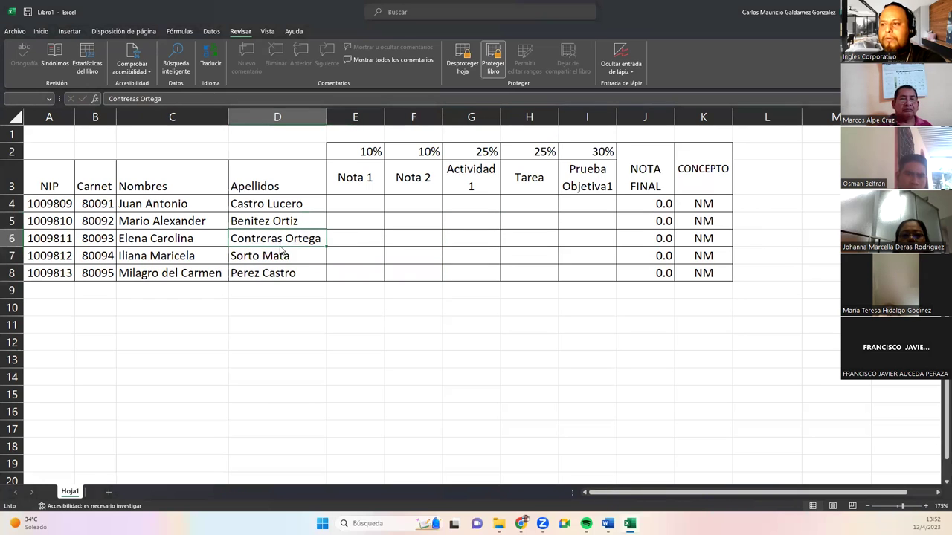
{"action": "double_click", "coordinate": [282, 251]}
{"action": "left_click", "coordinate": [480, 289]}
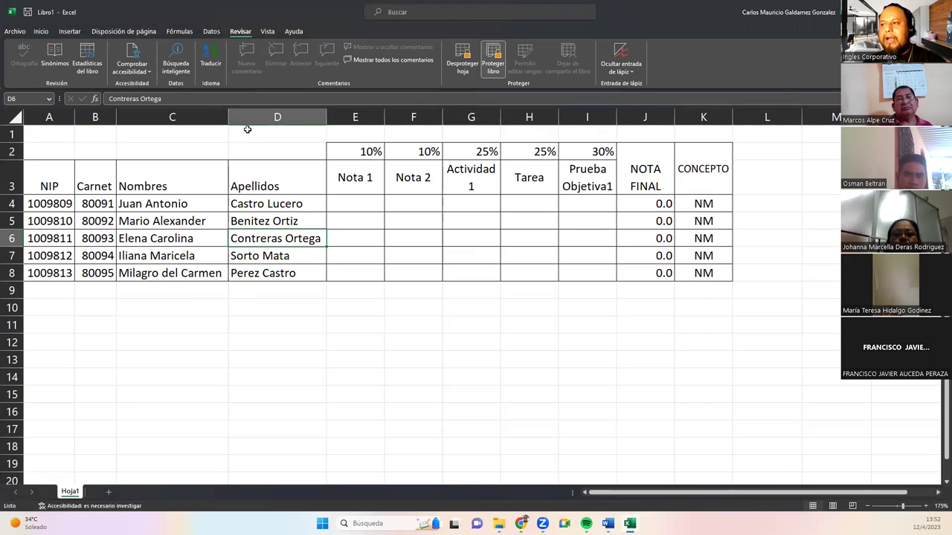
{"action": "right_click", "coordinate": [296, 116]}
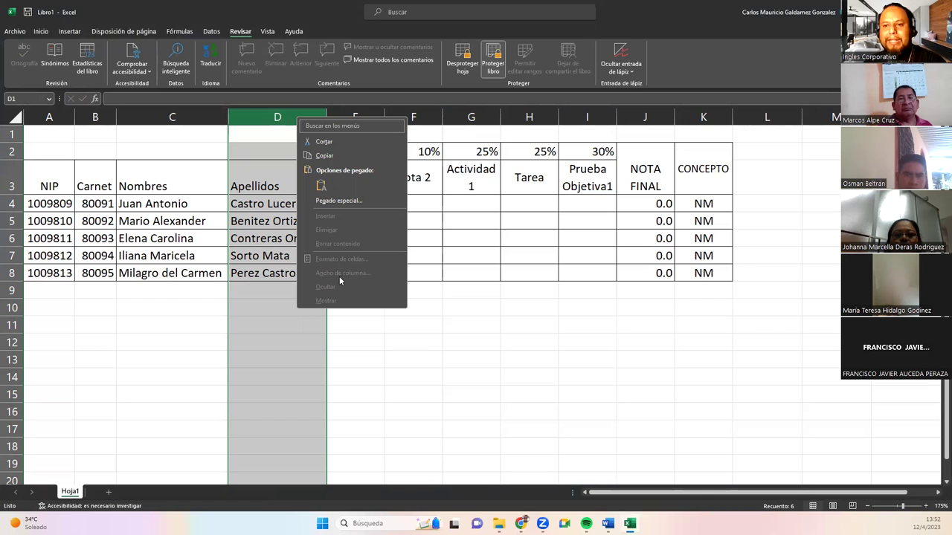
{"action": "left_click", "coordinate": [322, 338]}
{"action": "left_click", "coordinate": [283, 277]}
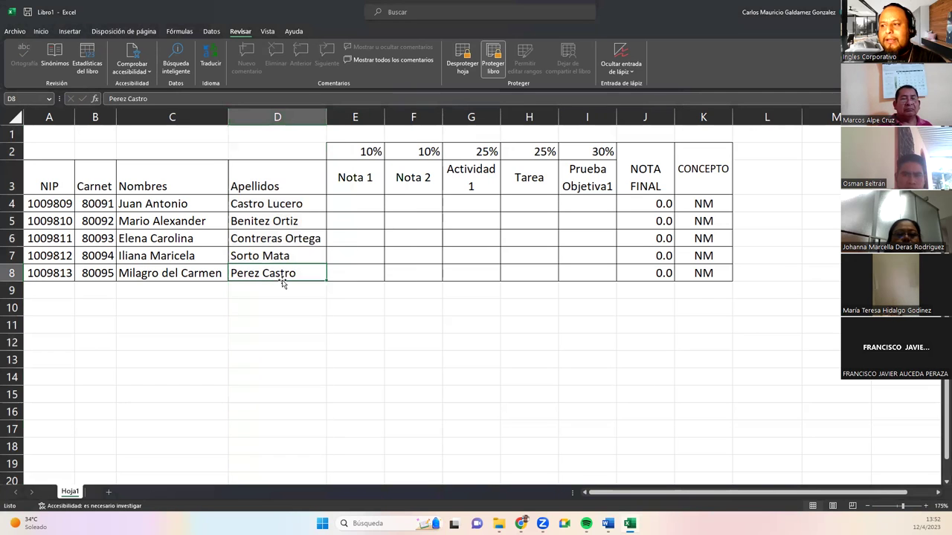
{"action": "double_click", "coordinate": [449, 362]}
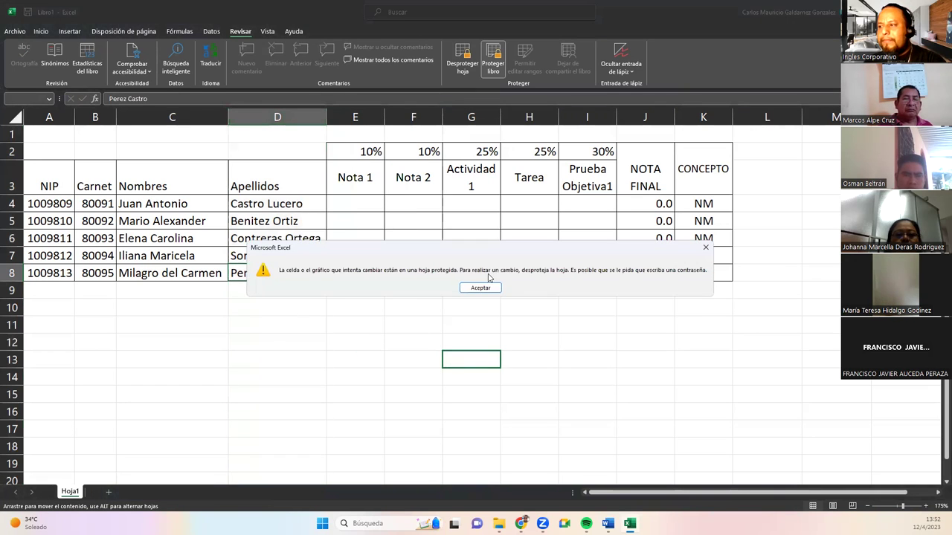
{"action": "left_click", "coordinate": [488, 290]}
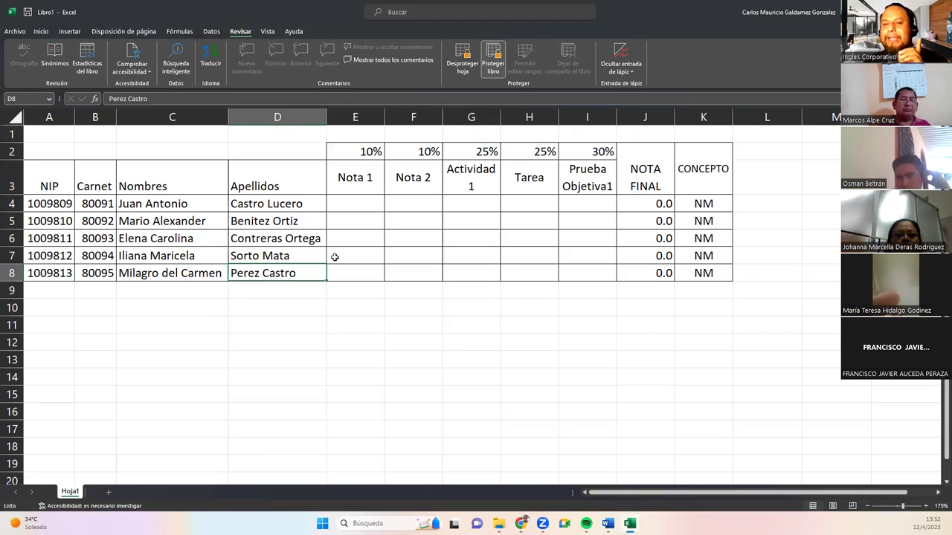
Remove the workbook protection and then the sheet protection using the password.
{"action": "left_click", "coordinate": [490, 71]}
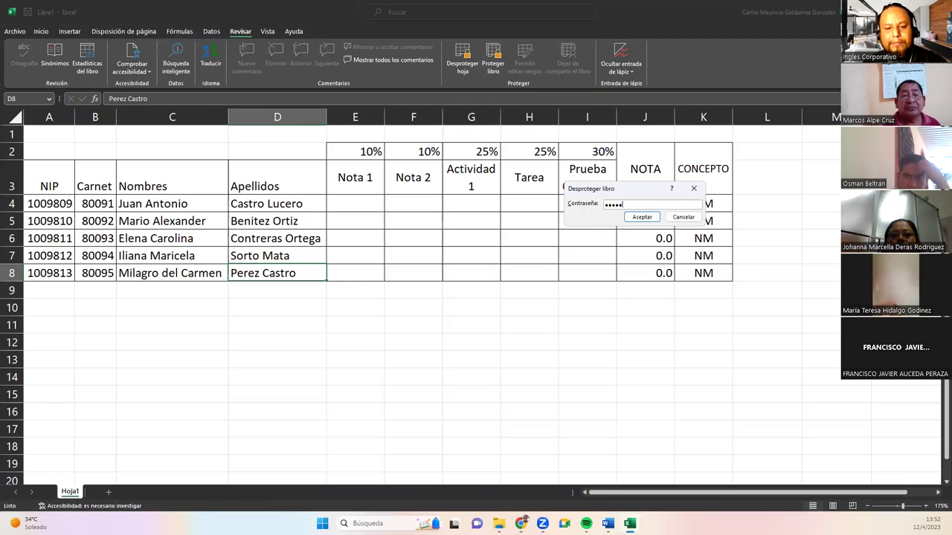
{"action": "key", "text": "Return"}
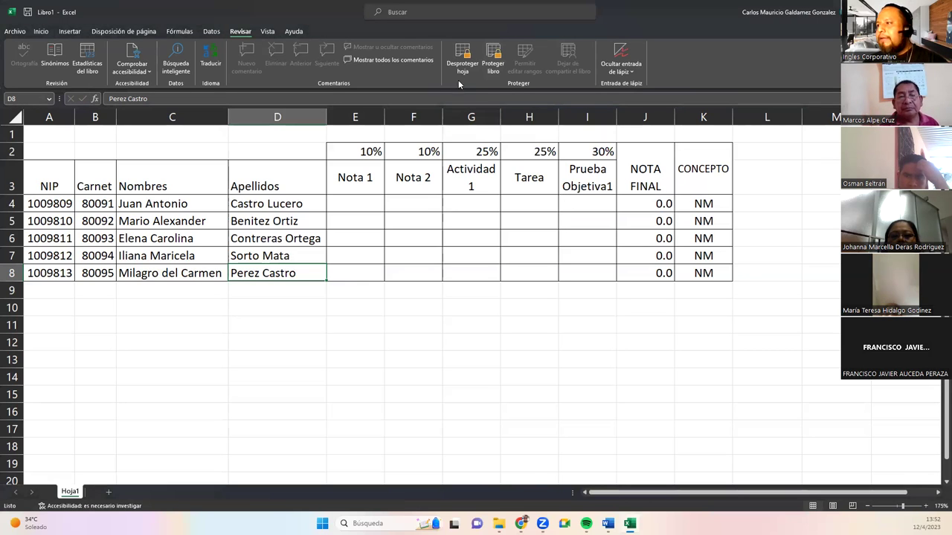
{"action": "left_click", "coordinate": [461, 71]}
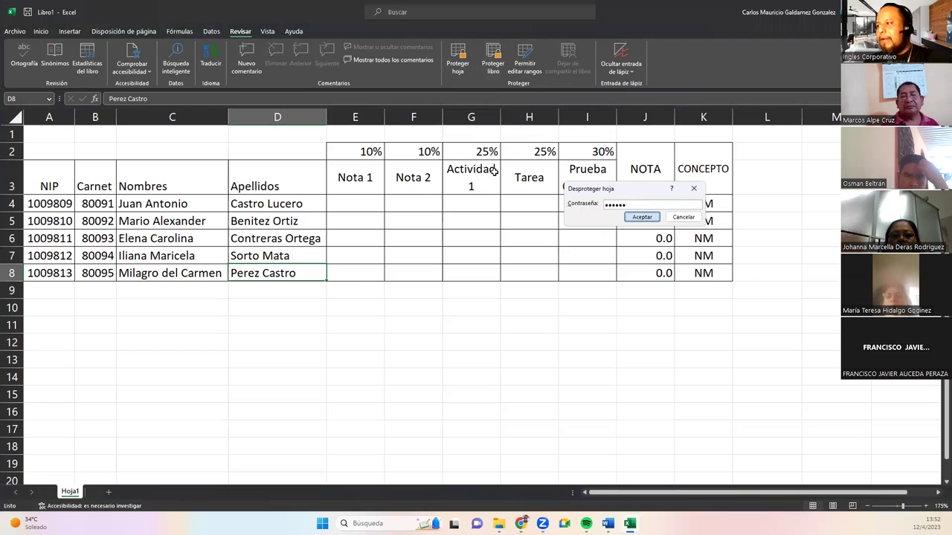
{"action": "key", "text": "Return"}
Test editing by moving a surname and clearing J8 and F3, then undo the changes.
{"action": "left_click_drag", "start_coordinate": [307, 284], "coordinate": [520, 403]}
{"action": "left_click", "coordinate": [658, 275]}
{"action": "key", "text": "Delete"}
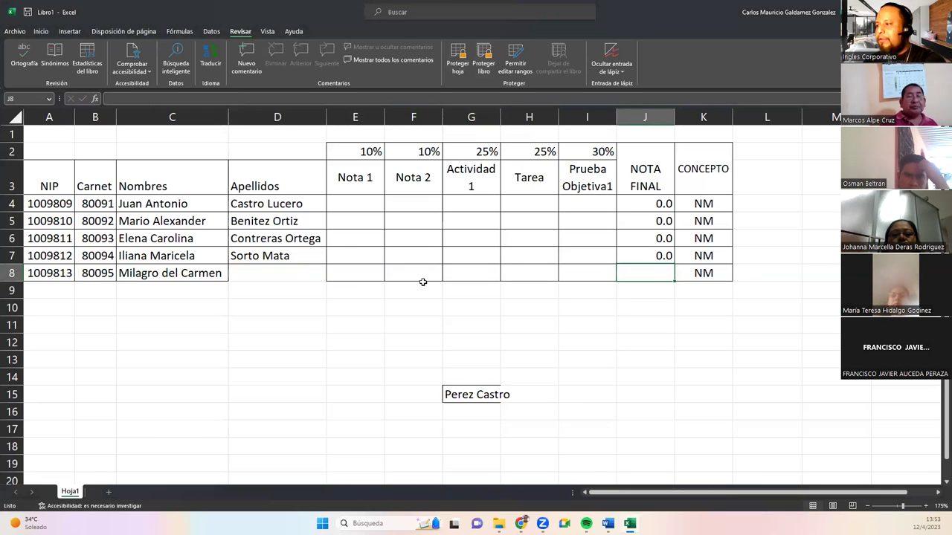
{"action": "left_click", "coordinate": [392, 179]}
{"action": "key", "text": "Delete"}
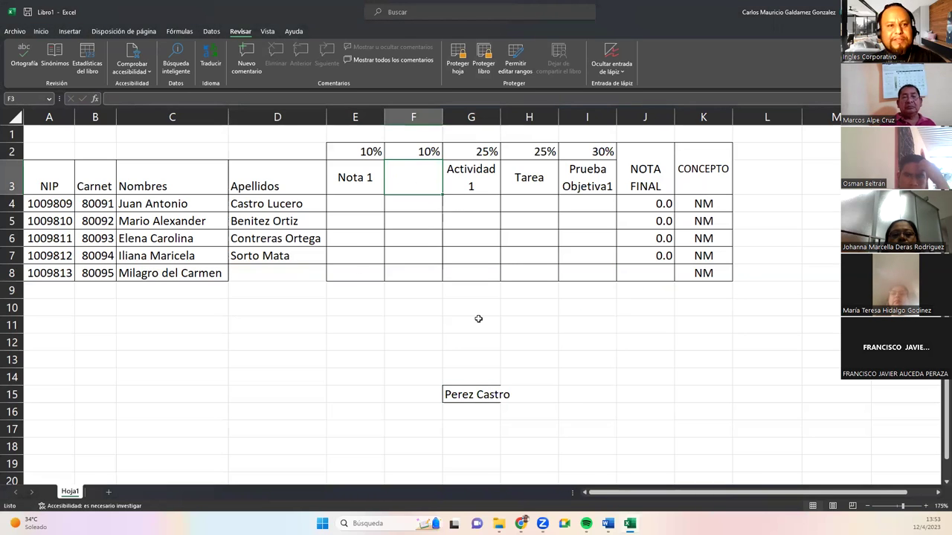
{"action": "key", "text": "ctrl+z"}
{"action": "key", "text": "ctrl+z"}
{"action": "key", "text": "ctrl+z"}
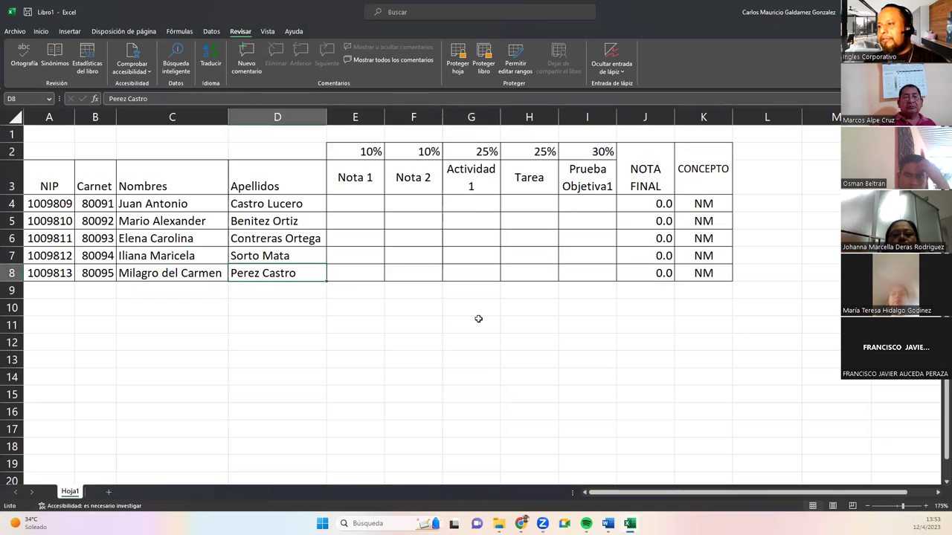
{"action": "left_click", "coordinate": [368, 325]}
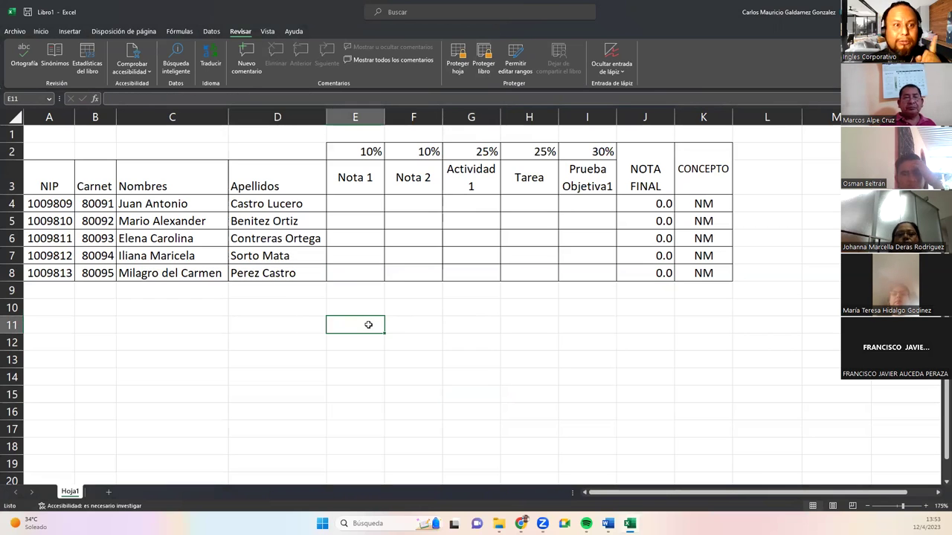
Make headers A3:D3 and E2:K3 bold, centered horizontally and middle-aligned vertically.
{"action": "left_click_drag", "start_coordinate": [356, 151], "coordinate": [681, 182]}
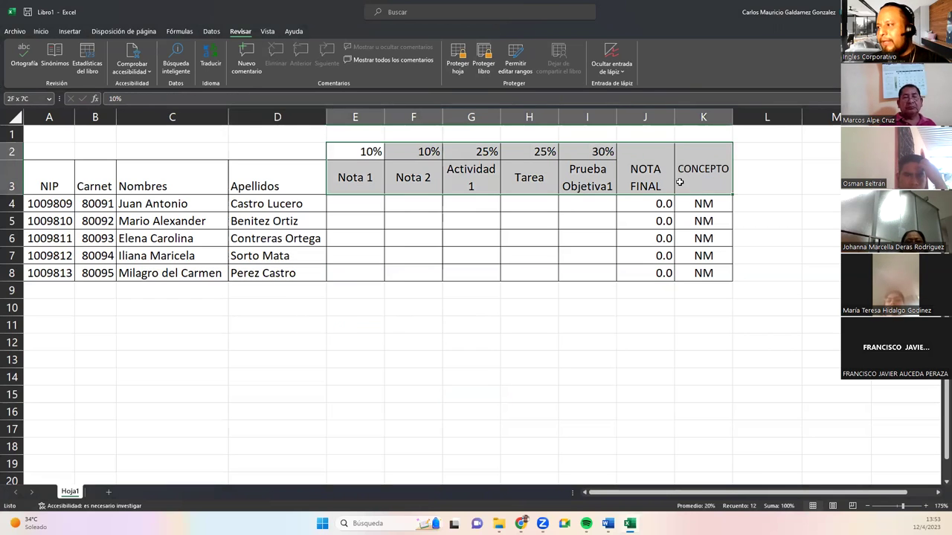
{"action": "left_click_drag", "start_coordinate": [62, 179], "coordinate": [255, 187], "text": "ctrl"}
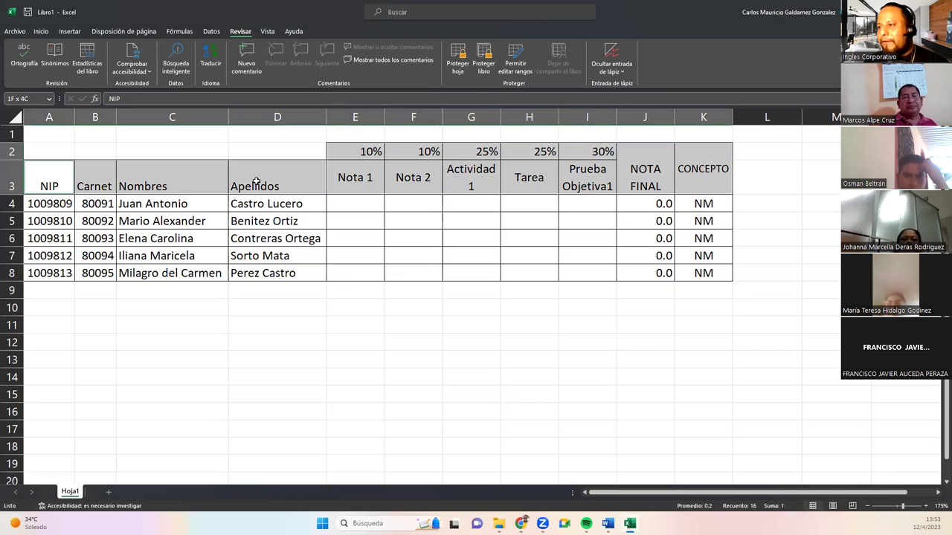
{"action": "left_click", "coordinate": [41, 32]}
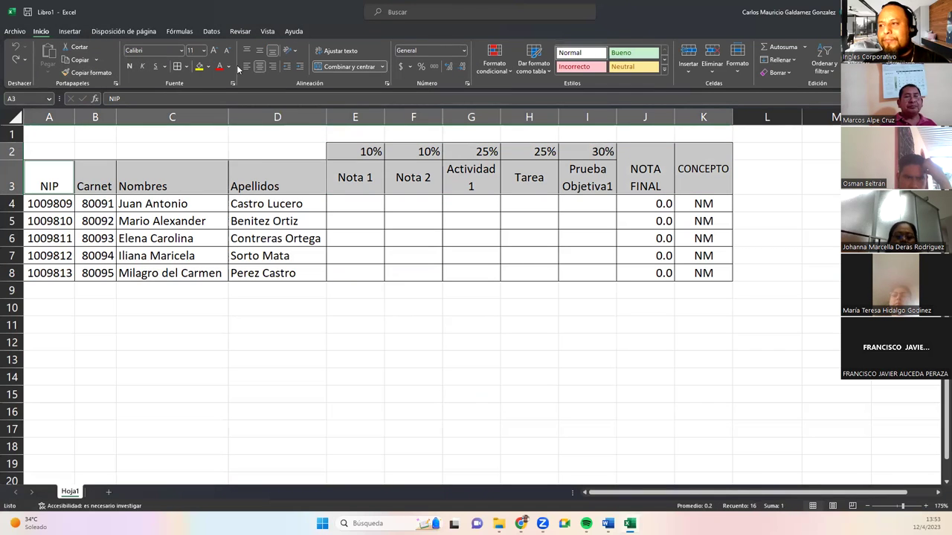
{"action": "left_click", "coordinate": [130, 67]}
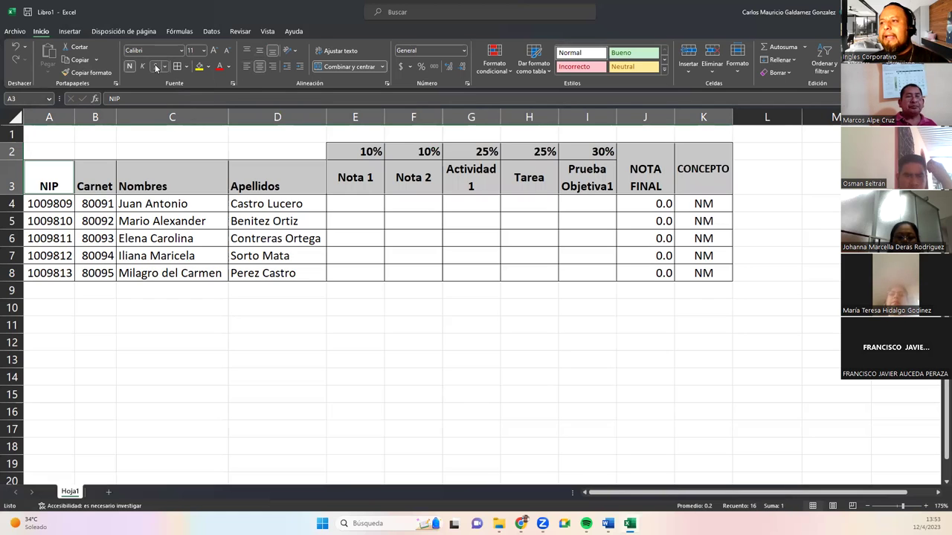
{"action": "left_click", "coordinate": [250, 68]}
{"action": "left_click", "coordinate": [258, 70]}
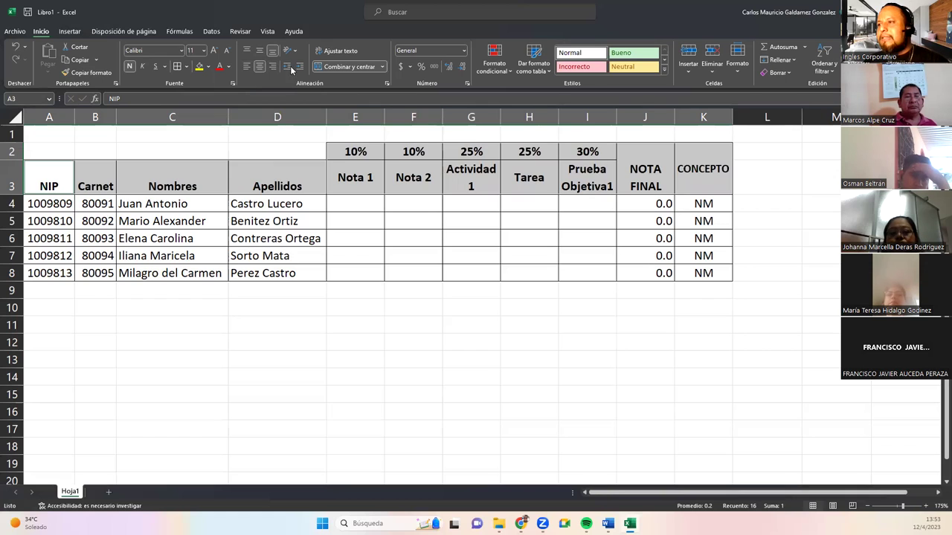
{"action": "left_click", "coordinate": [260, 51]}
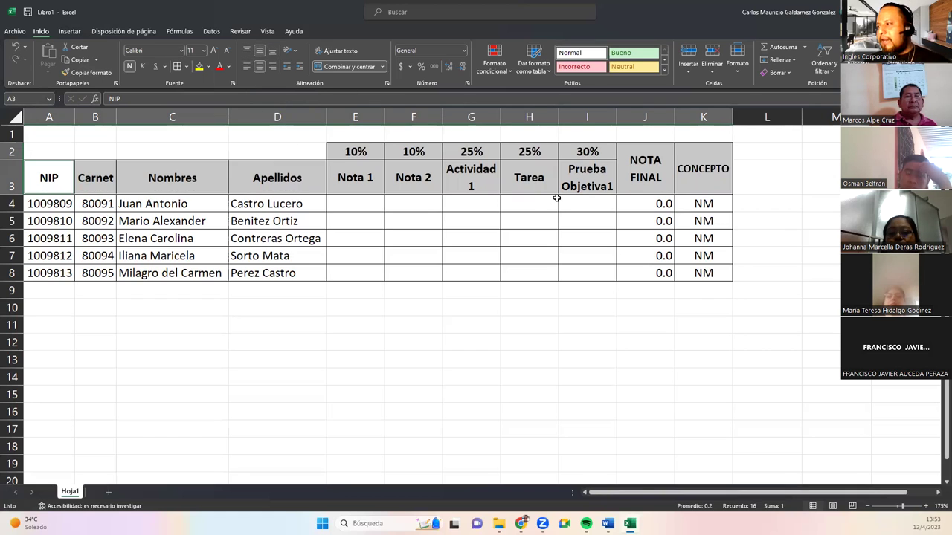
Check the grade cells after formatting and return to the Revisar tools.
{"action": "left_click", "coordinate": [504, 205]}
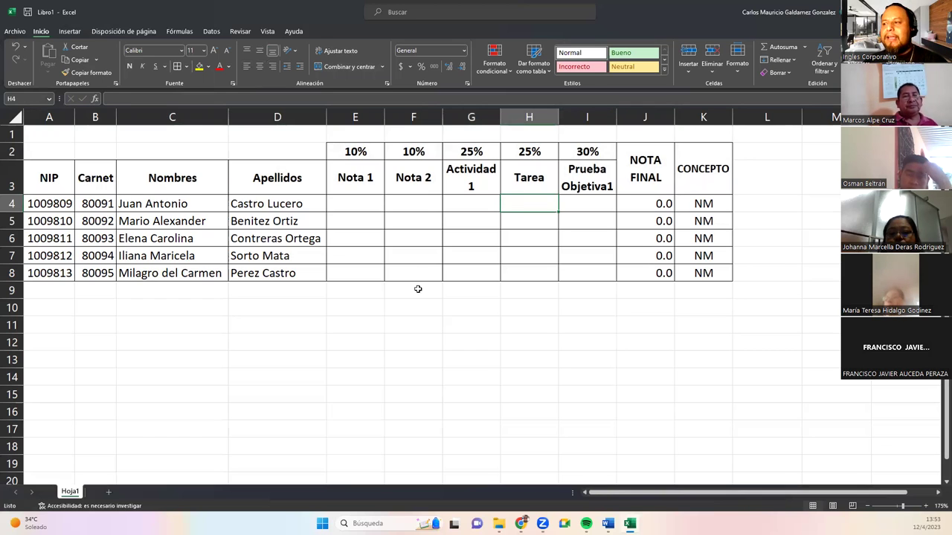
{"action": "left_click", "coordinate": [421, 258]}
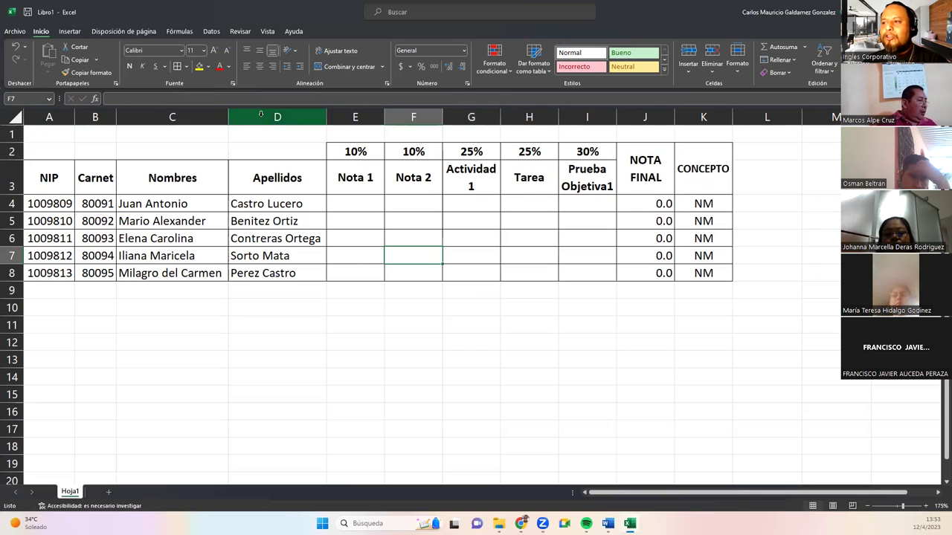
{"action": "left_click", "coordinate": [358, 270]}
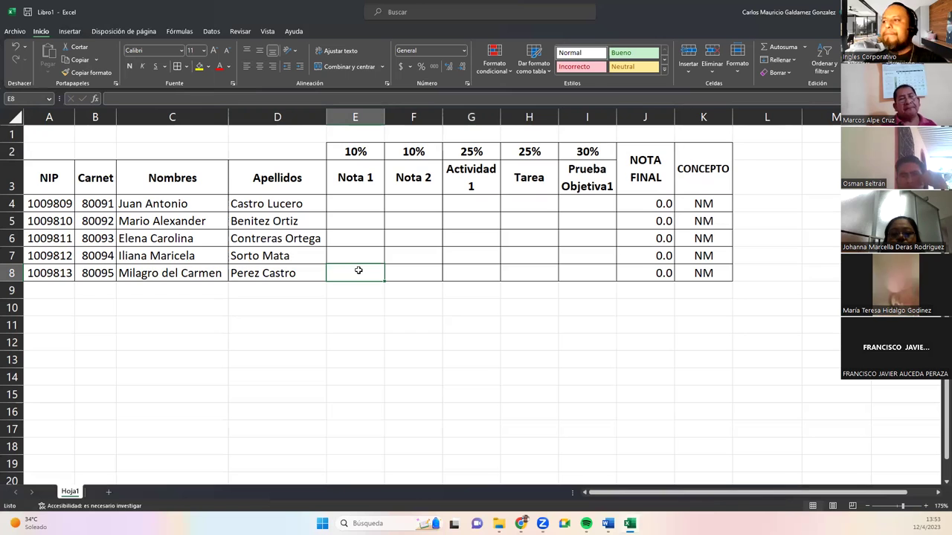
{"action": "left_click", "coordinate": [237, 30]}
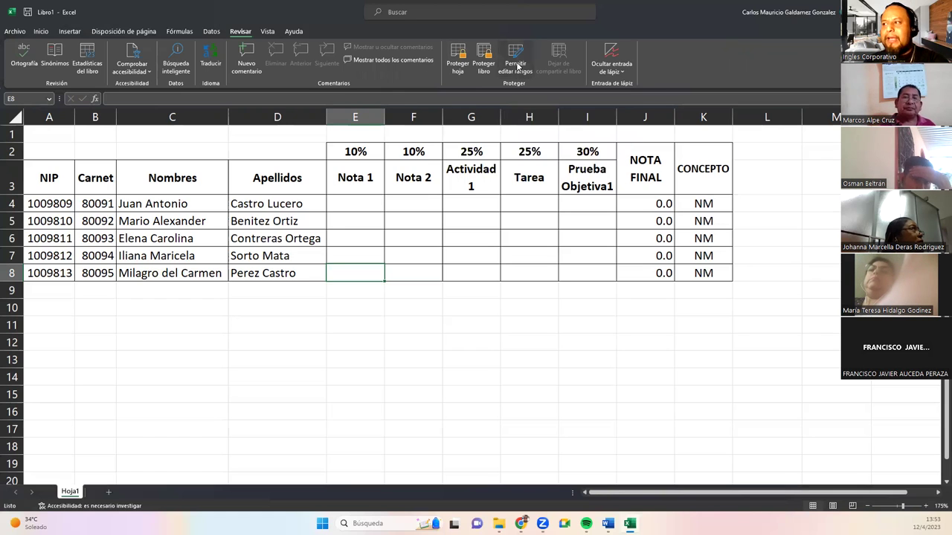
Open Permitir editar rangos and move its dialog above the grade table.
{"action": "left_click", "coordinate": [517, 65]}
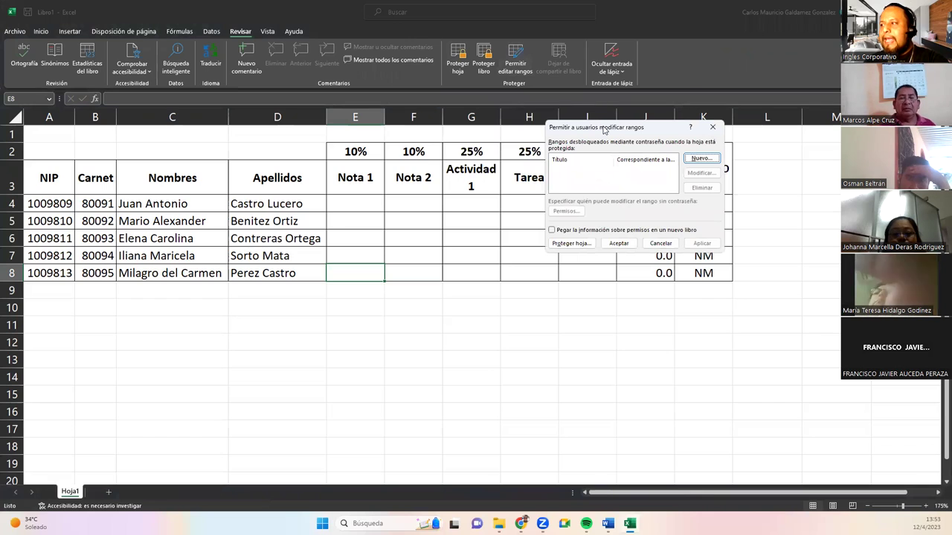
{"action": "left_click_drag", "start_coordinate": [604, 130], "coordinate": [472, 22]}
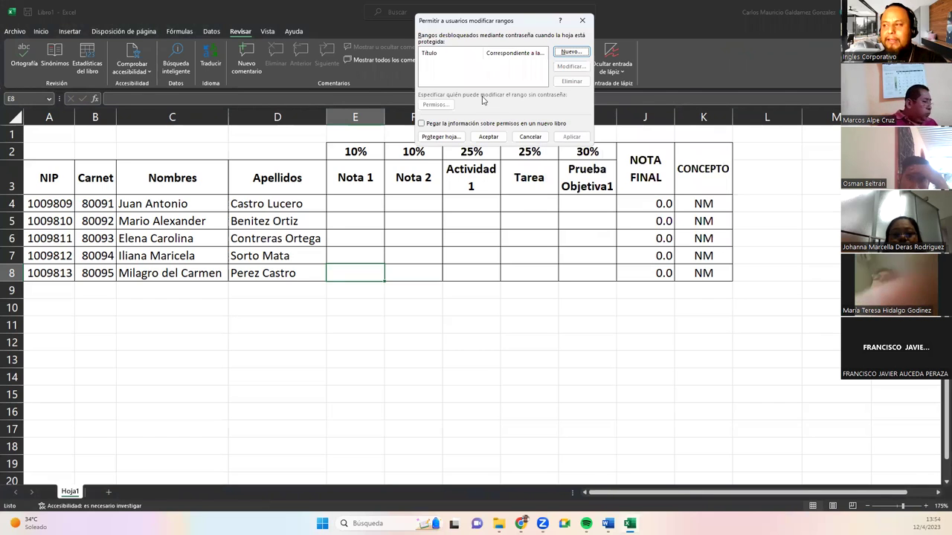
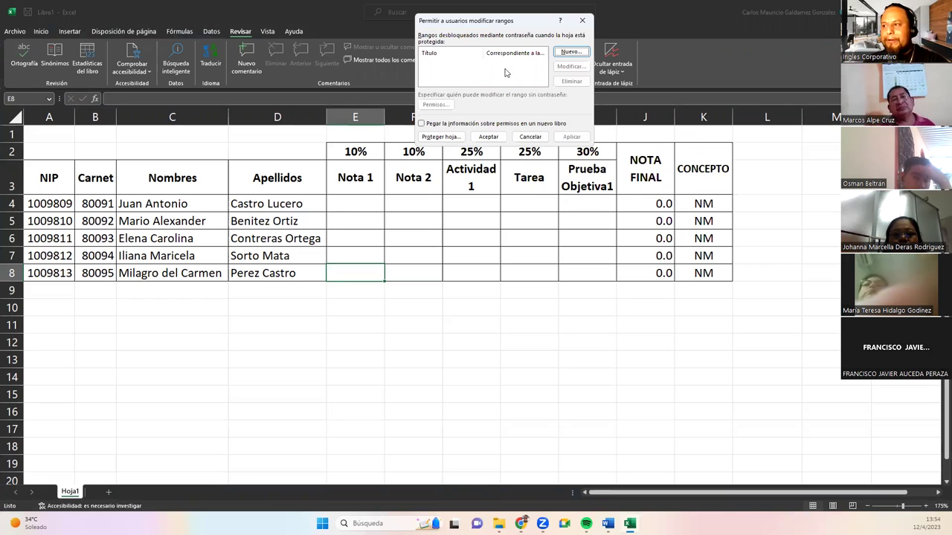
Close the editable-ranges dialog and select the grade cells E4:I8.
{"action": "key", "text": "Escape"}
{"action": "left_click_drag", "start_coordinate": [359, 202], "coordinate": [593, 272]}
Apply the Número number format to the grade cells E4:I8.
{"action": "left_click", "coordinate": [42, 33]}
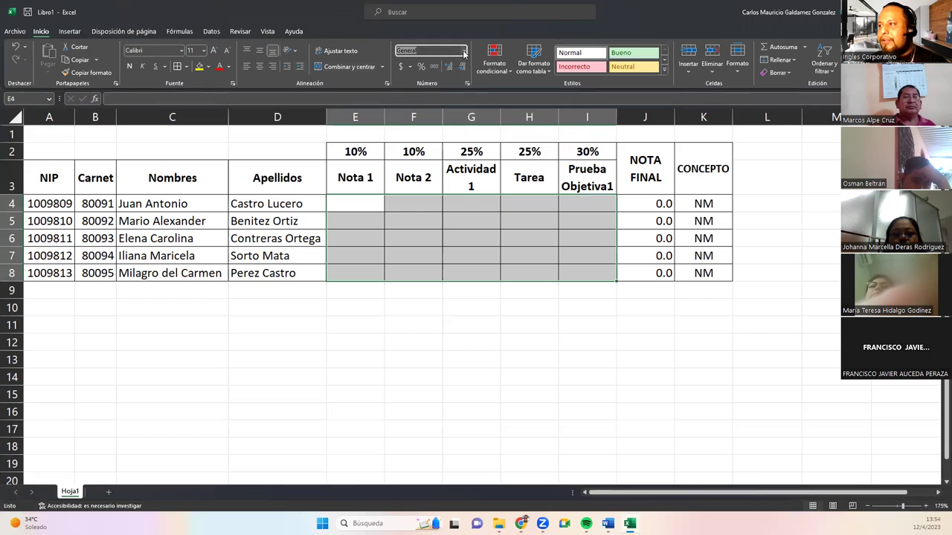
{"action": "left_click", "coordinate": [463, 50]}
{"action": "left_click", "coordinate": [444, 89]}
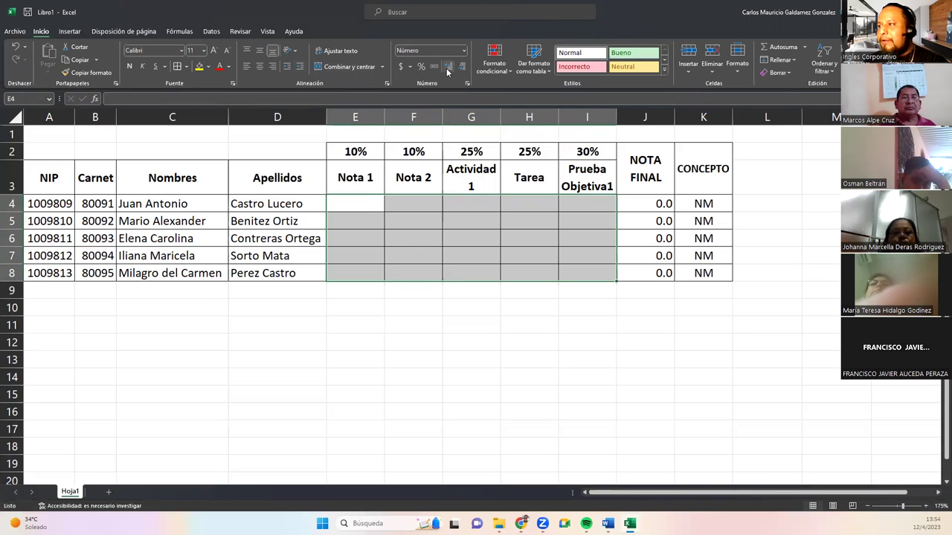
Test 8.9 in E4, keep two decimal places, then clear the test value and reselect E4:I8.
{"action": "double_click", "coordinate": [355, 204]}
{"action": "type", "text": "8.9"}
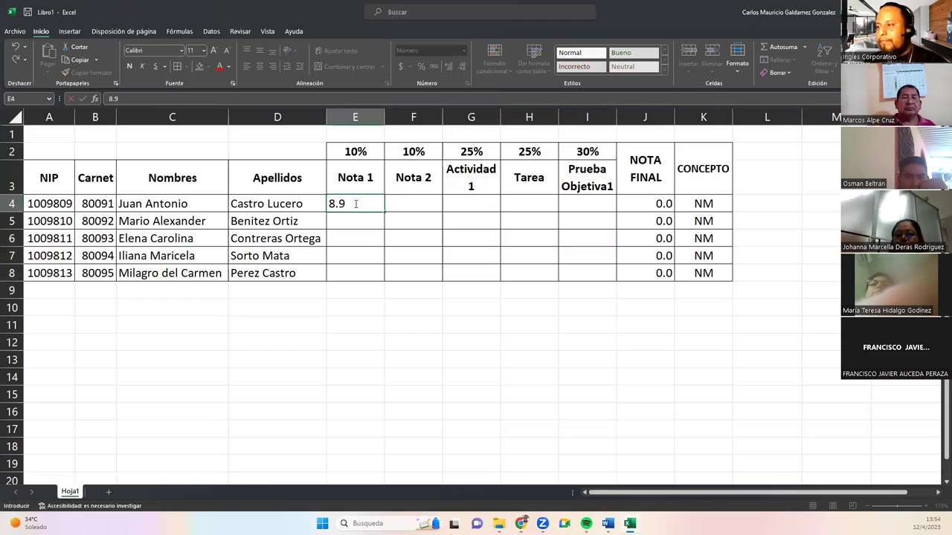
{"action": "key", "text": "Return"}
{"action": "left_click_drag", "start_coordinate": [351, 195], "coordinate": [568, 272]}
{"action": "left_click", "coordinate": [450, 68]}
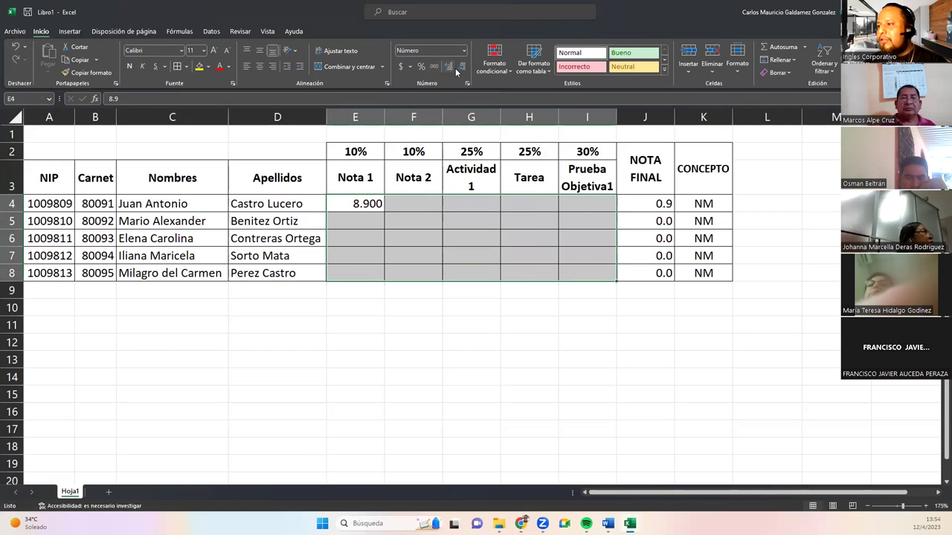
{"action": "left_click", "coordinate": [460, 67]}
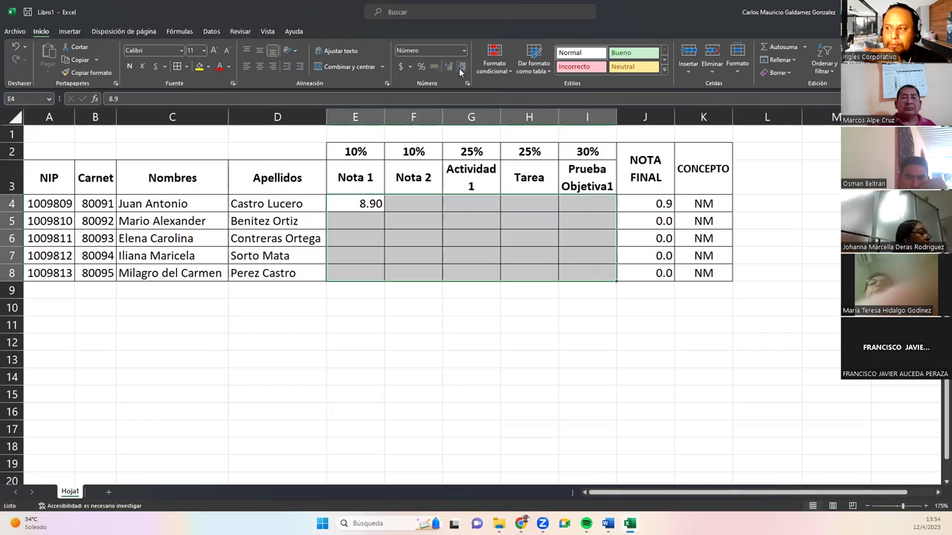
{"action": "key", "text": "Delete"}
{"action": "left_click_drag", "start_coordinate": [365, 203], "coordinate": [581, 272]}
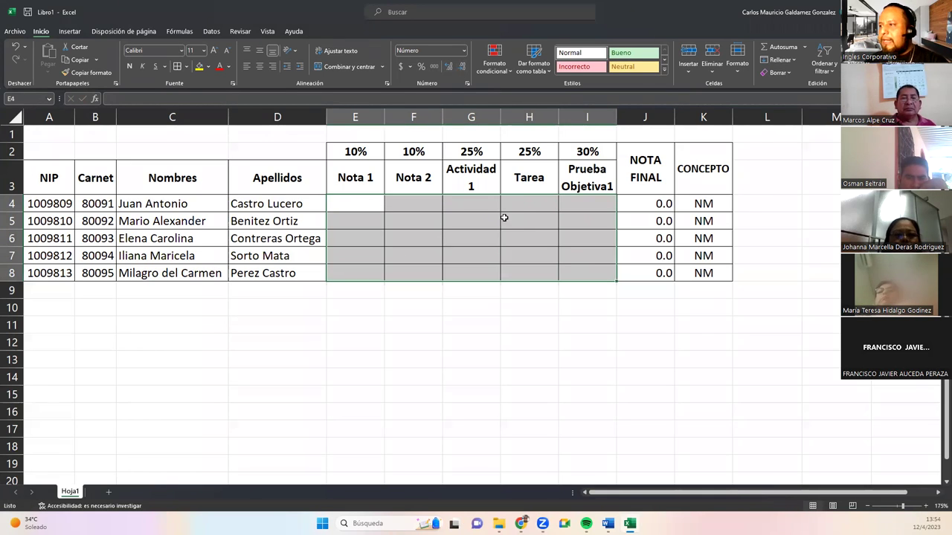
Add a Decimal data validation rule limiting E4:I8 to grades from 0 to 10.
{"action": "left_click", "coordinate": [219, 32]}
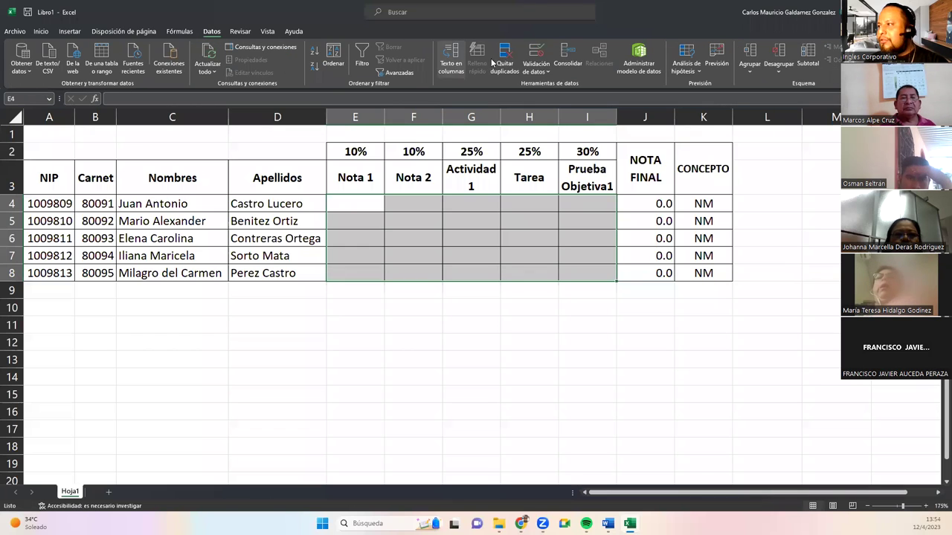
{"action": "left_click", "coordinate": [536, 51]}
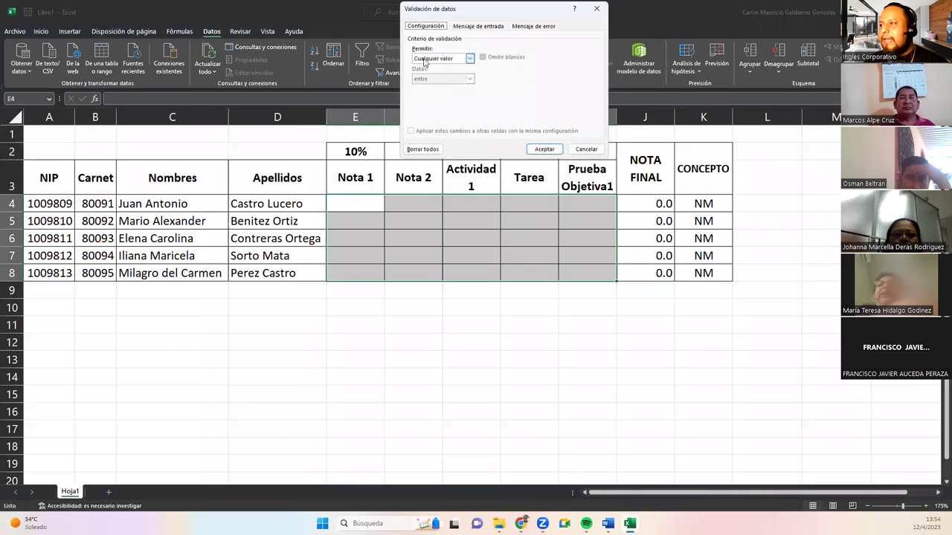
{"action": "left_click", "coordinate": [469, 58]}
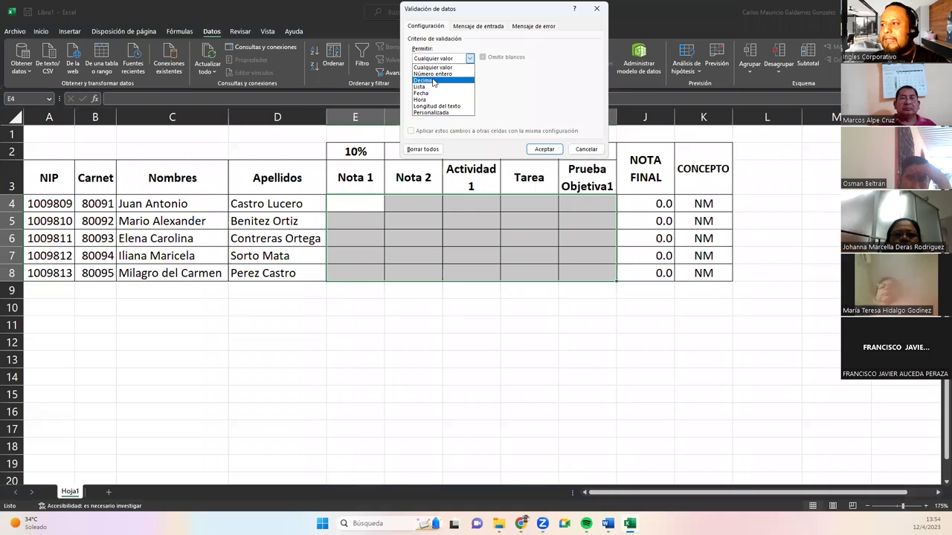
{"action": "left_click", "coordinate": [433, 80]}
{"action": "left_click", "coordinate": [442, 97]}
{"action": "type", "text": "0"}
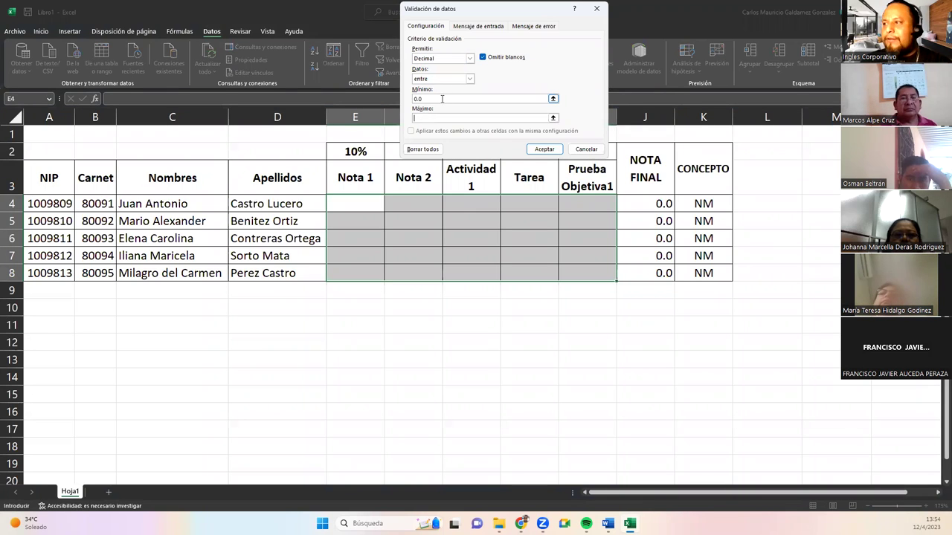
{"action": "type", "text": "10.0"}
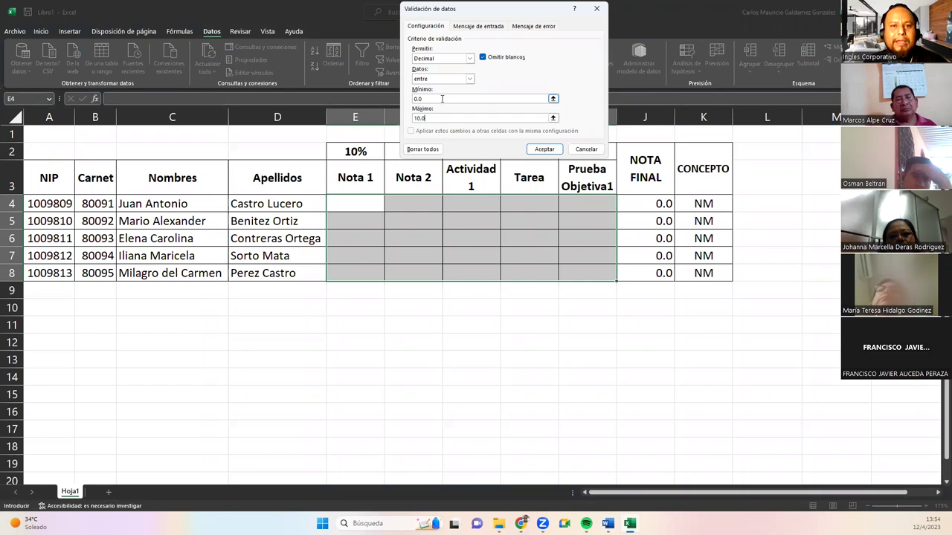
{"action": "key", "text": "Return"}
Test the rule by entering 11 in F7, then delete it.
{"action": "left_click", "coordinate": [413, 251]}
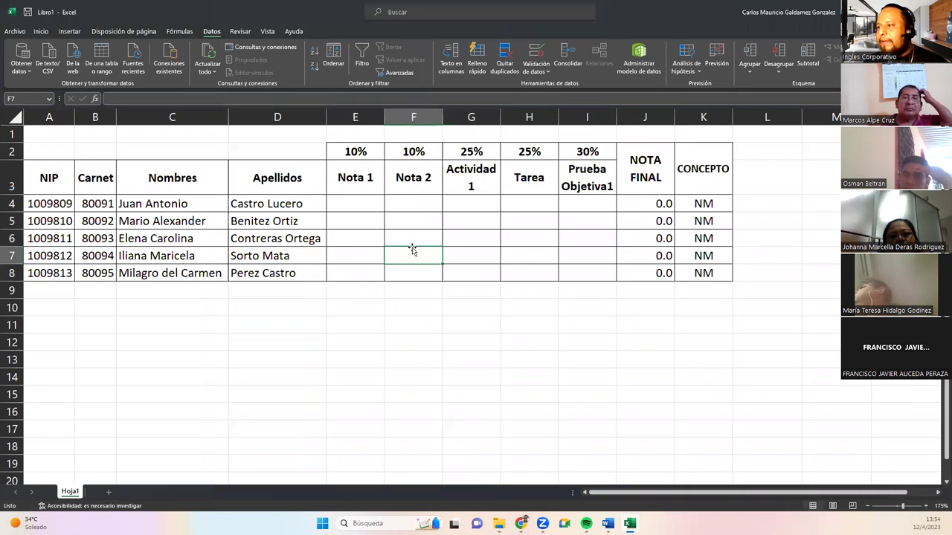
{"action": "type", "text": "11"}
{"action": "key", "text": "Return"}
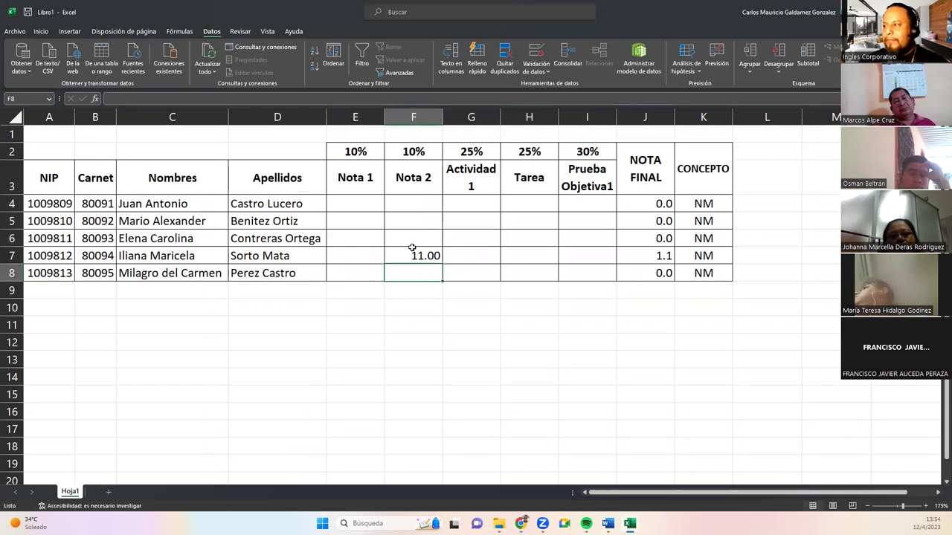
{"action": "left_click", "coordinate": [402, 259]}
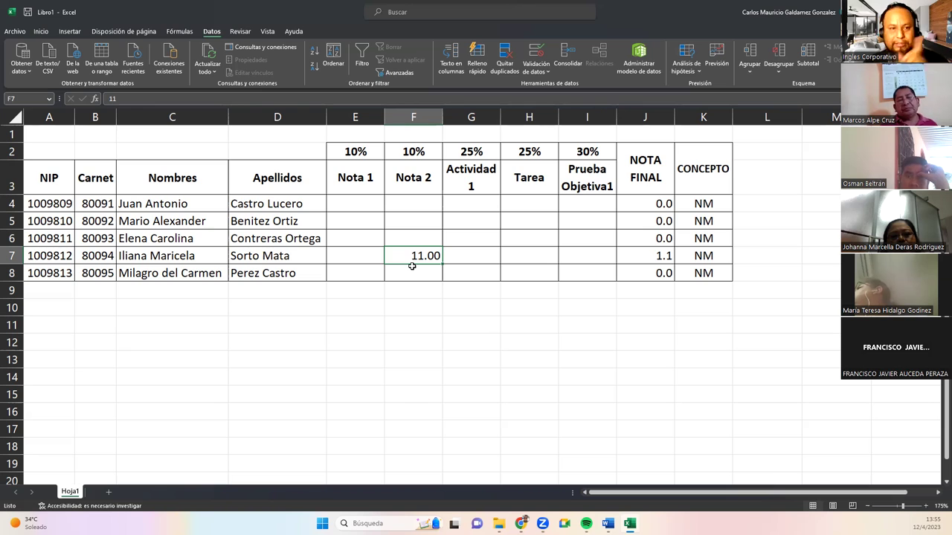
{"action": "key", "text": "Delete"}
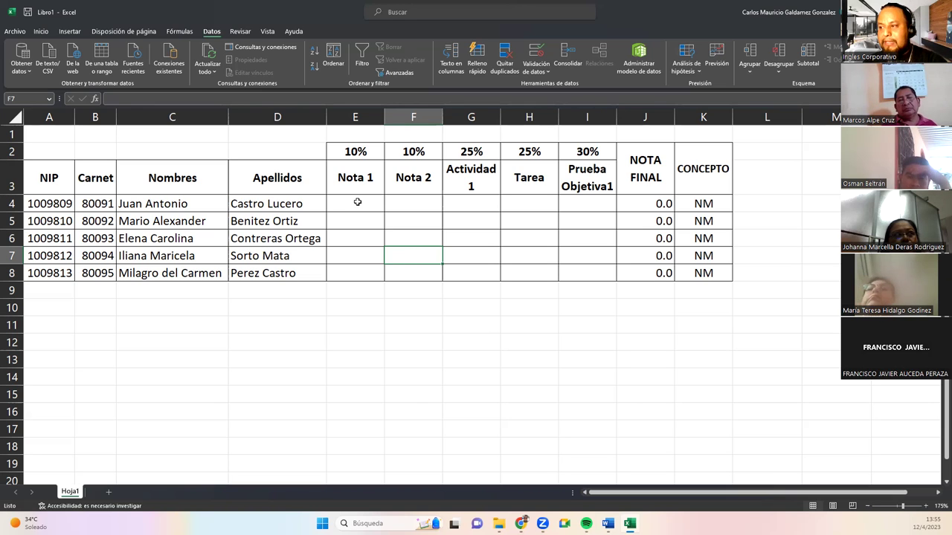
Redefine E4:I8 validation as Decimal between 0.00 and 10.00.
{"action": "left_click", "coordinate": [361, 203]}
{"action": "left_click_drag", "start_coordinate": [505, 260], "coordinate": [361, 206]}
{"action": "left_click", "coordinate": [567, 281]}
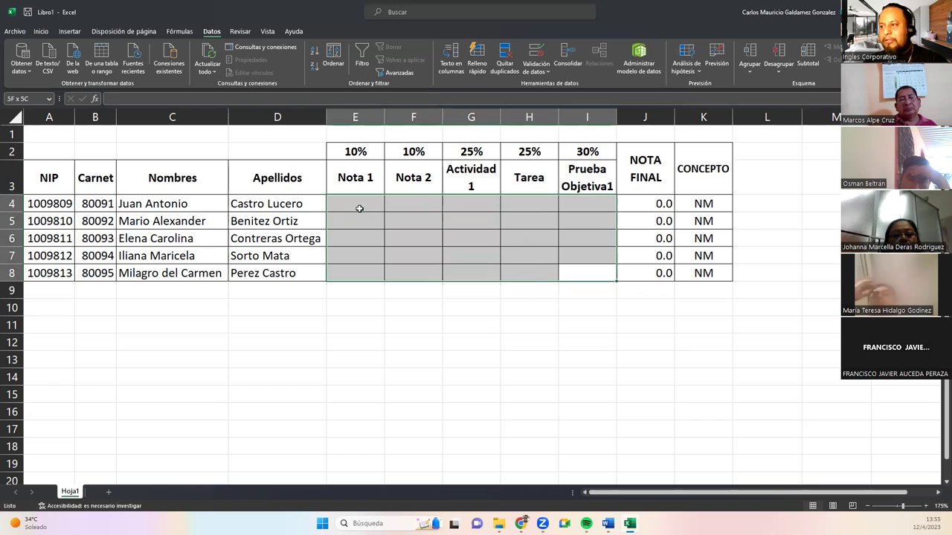
{"action": "left_click", "coordinate": [543, 51]}
{"action": "left_click", "coordinate": [427, 58]}
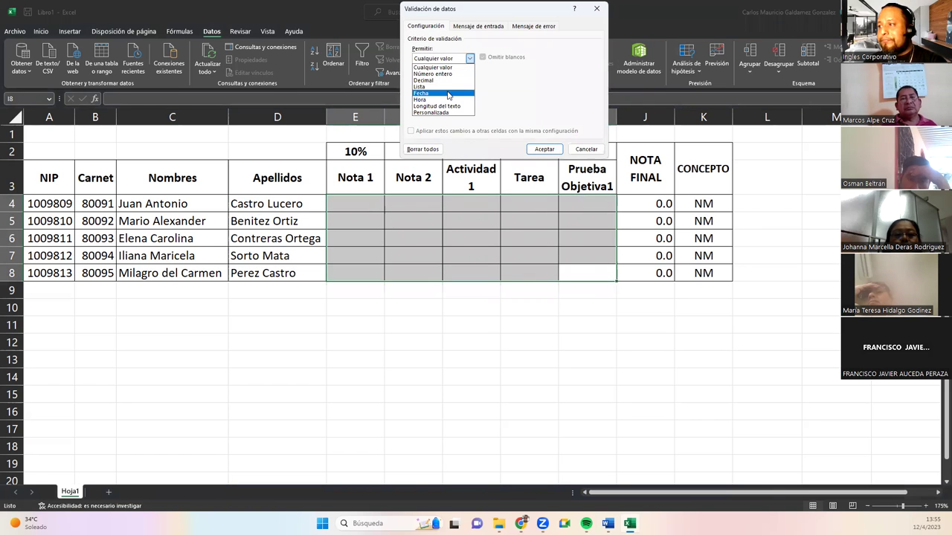
{"action": "left_click", "coordinate": [431, 80]}
{"action": "left_click", "coordinate": [427, 99]}
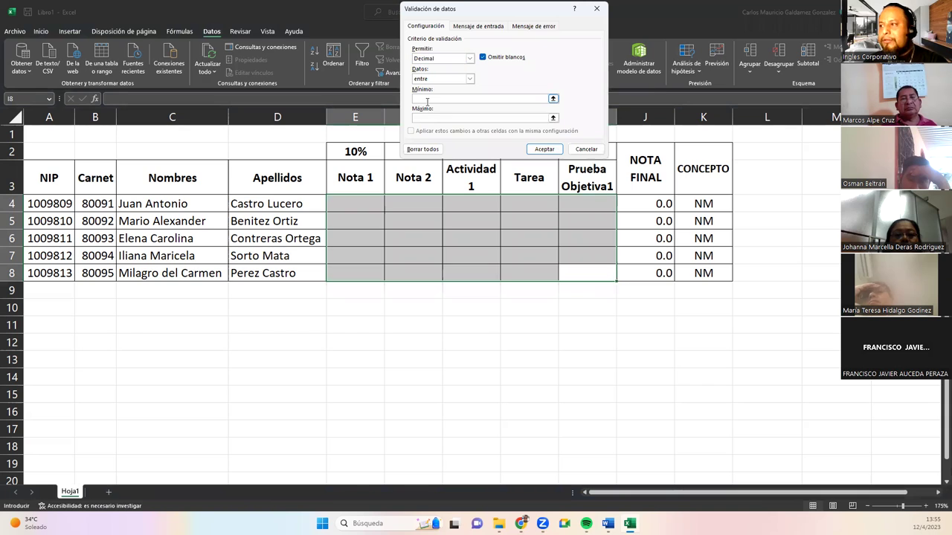
{"action": "type", "text": "0.00"}
{"action": "key", "text": "Tab"}
{"action": "type", "text": "10.00"}
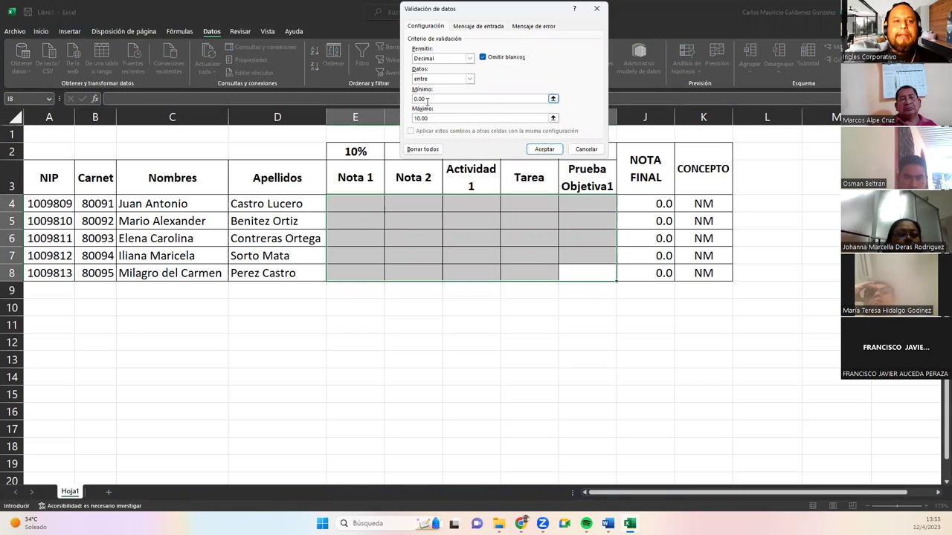
{"action": "left_click", "coordinate": [530, 148]}
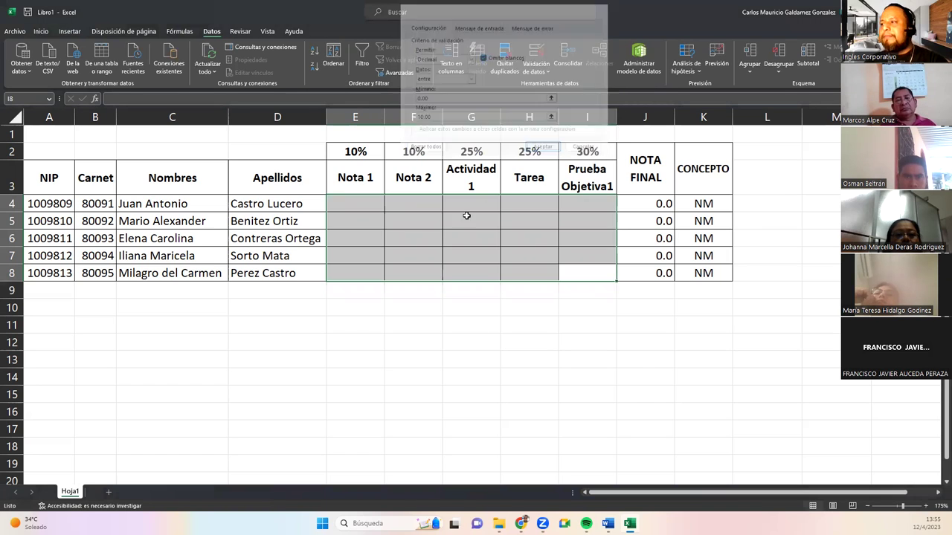
{"action": "left_click", "coordinate": [439, 229]}
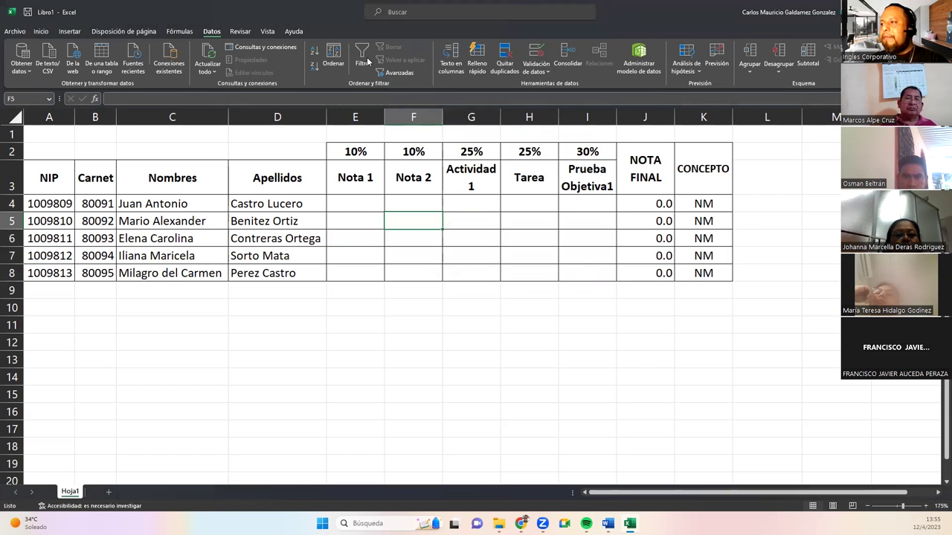
Create a new editable range named AgregarNotas covering E4:I8.
{"action": "left_click", "coordinate": [231, 32]}
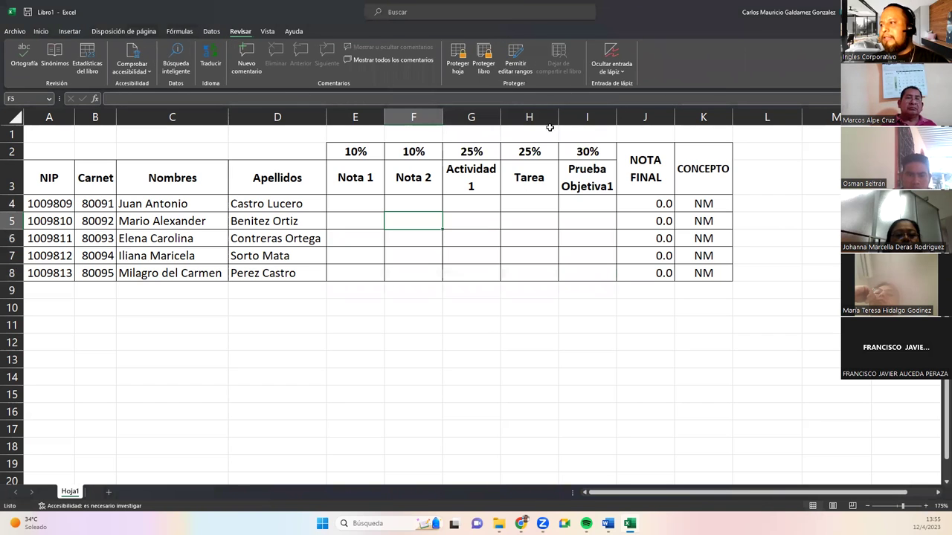
{"action": "left_click", "coordinate": [514, 58]}
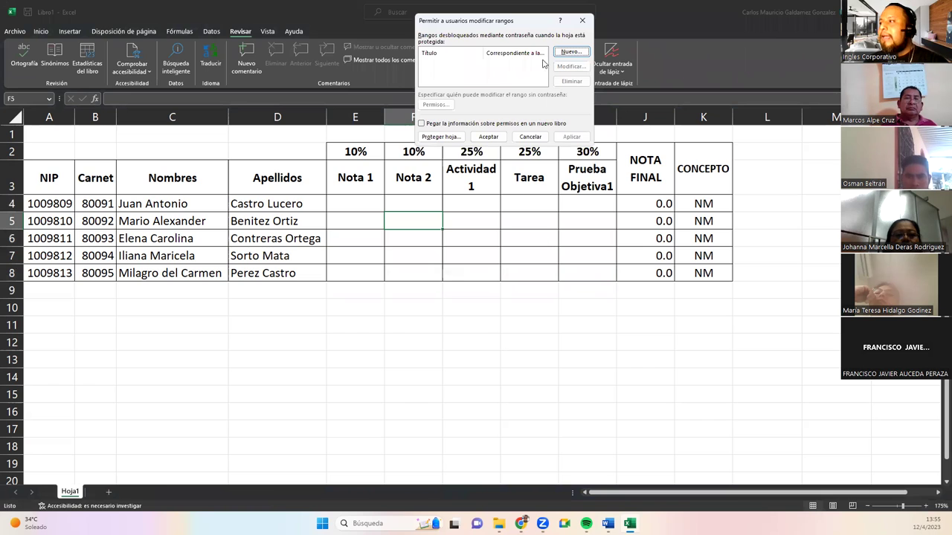
{"action": "left_click", "coordinate": [570, 52]}
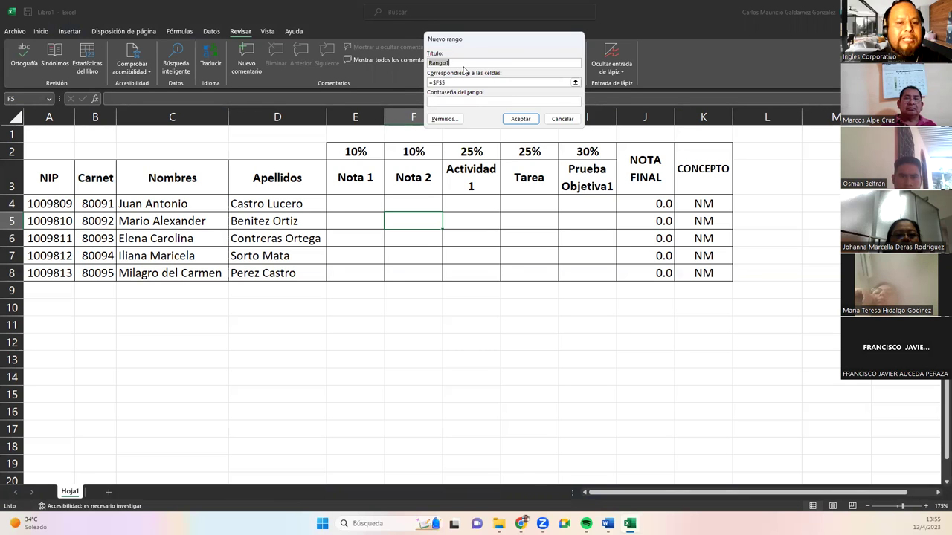
{"action": "type", "text": "AgregarNotas"}
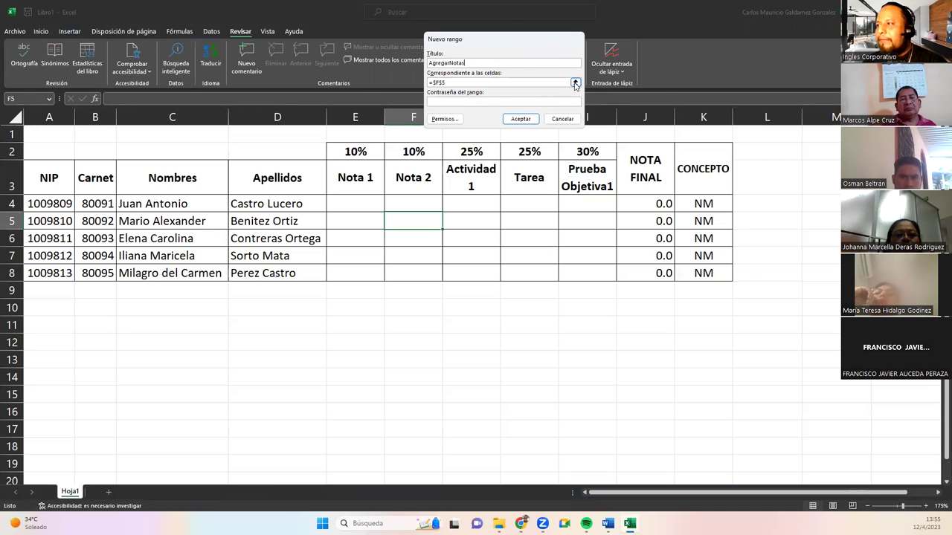
{"action": "left_click", "coordinate": [575, 82]}
{"action": "left_click_drag", "start_coordinate": [361, 200], "coordinate": [585, 271]}
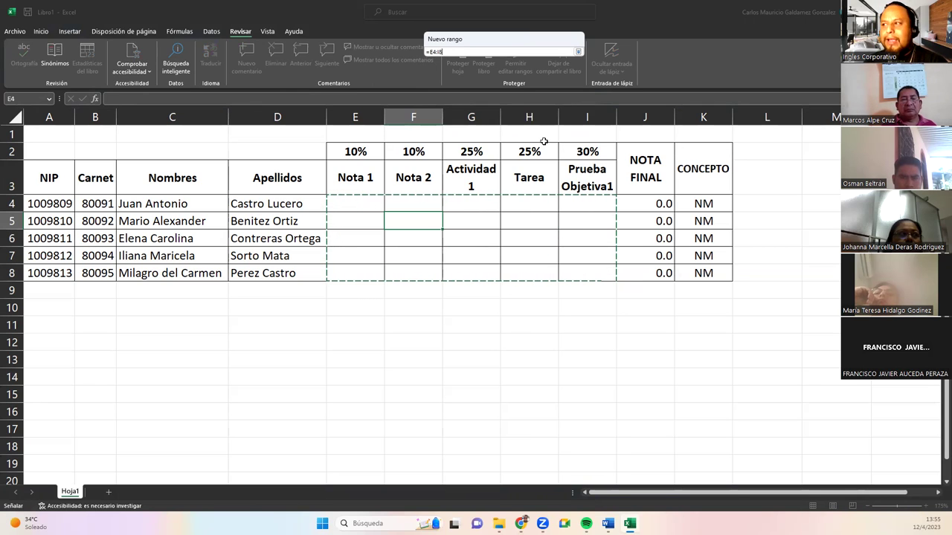
{"action": "left_click", "coordinate": [577, 52]}
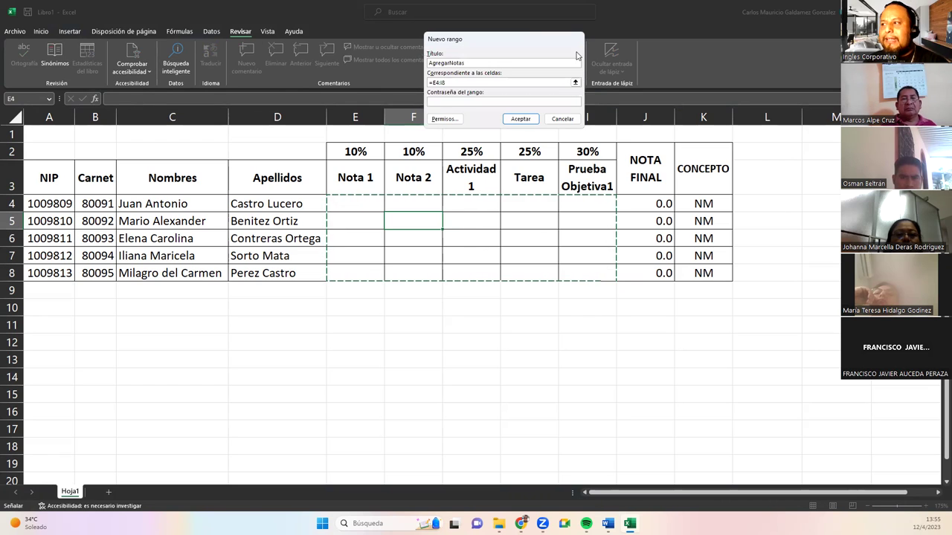
Give the AgregarNotas range a password and confirm it.
{"action": "left_click", "coordinate": [534, 102]}
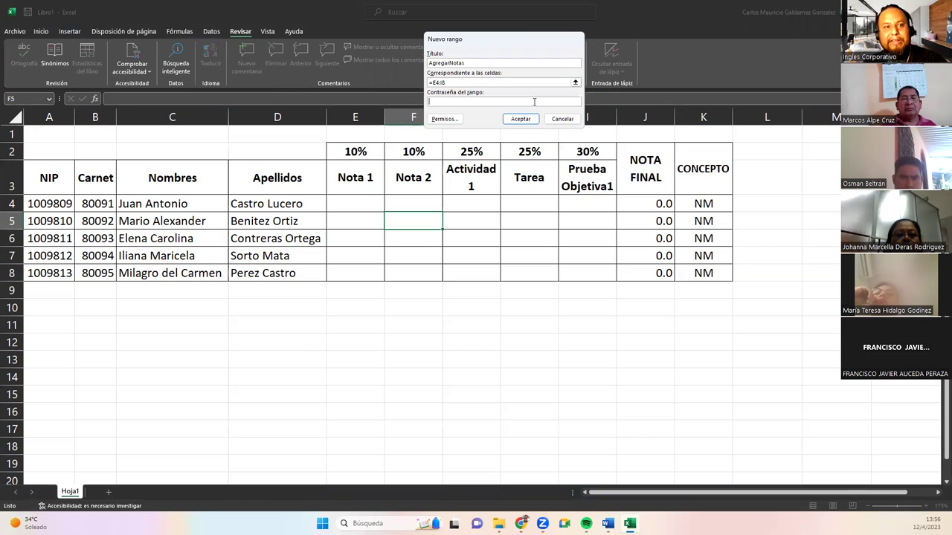
{"action": "type", "text": "12345"}
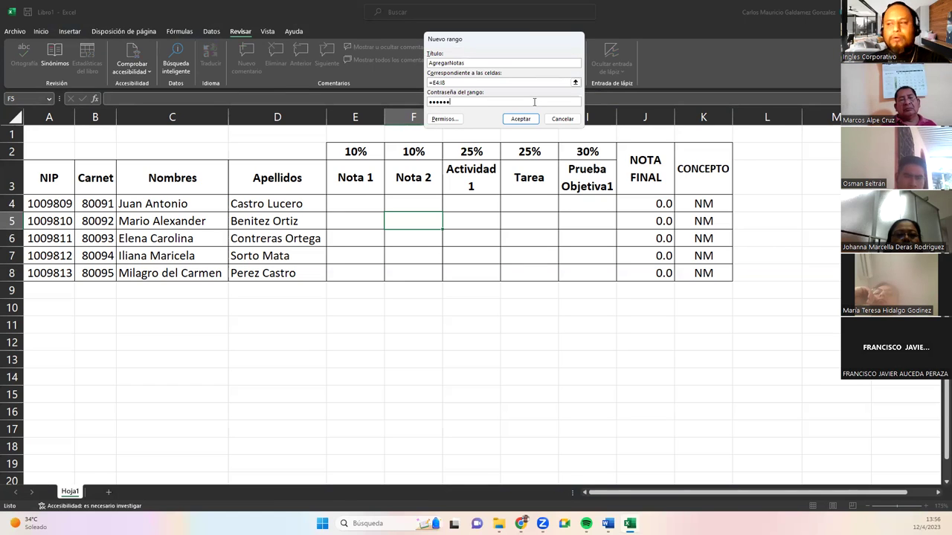
{"action": "left_click", "coordinate": [513, 121]}
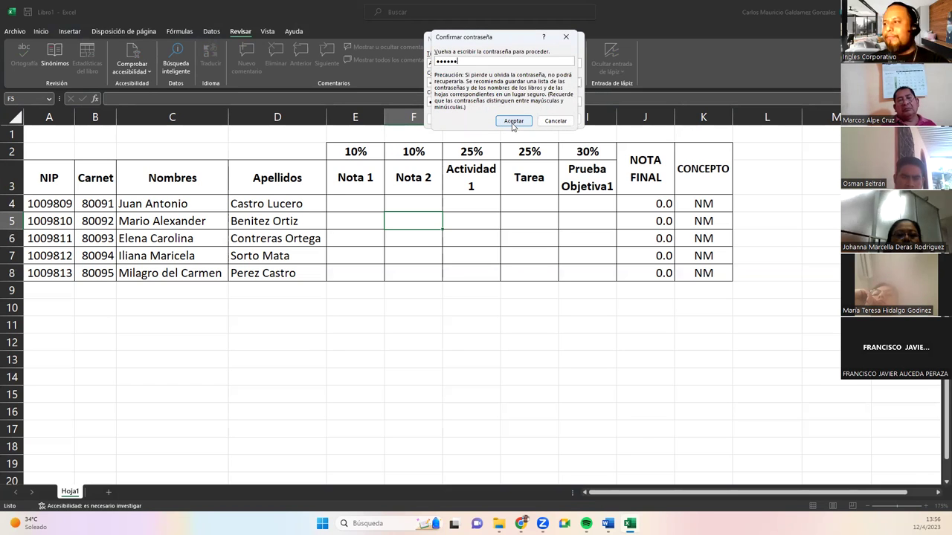
{"action": "left_click", "coordinate": [513, 121]}
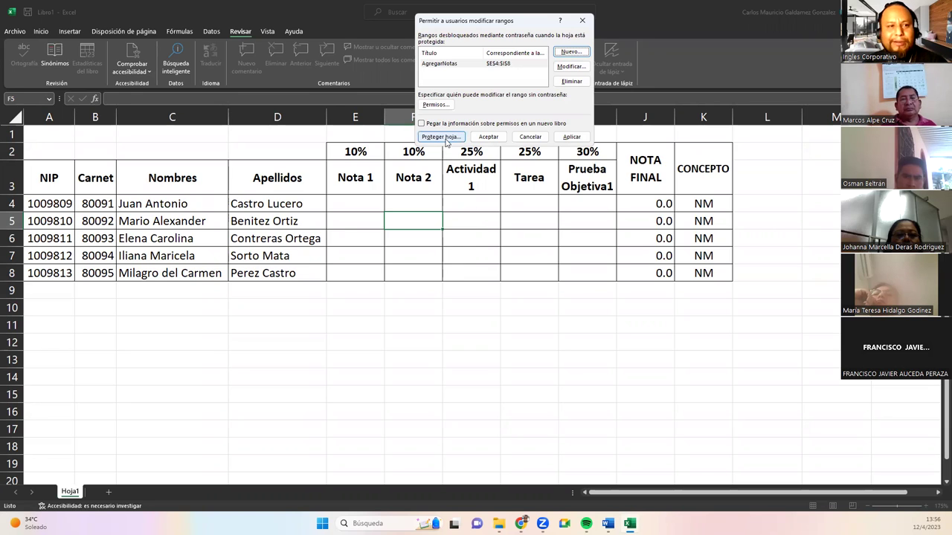
Protect the sheet with a password, disallowing cell selection, and confirm the password.
{"action": "left_click", "coordinate": [445, 139]}
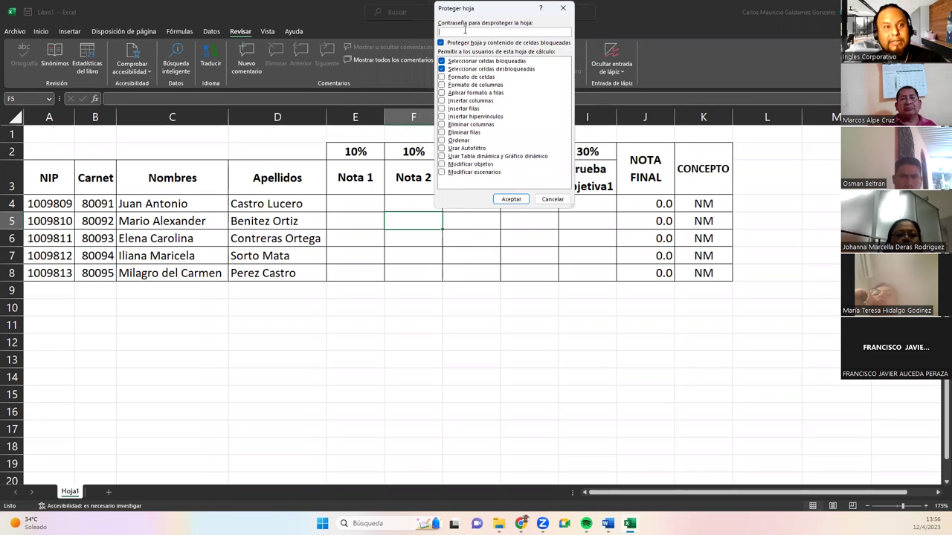
{"action": "type", "text": "123456"}
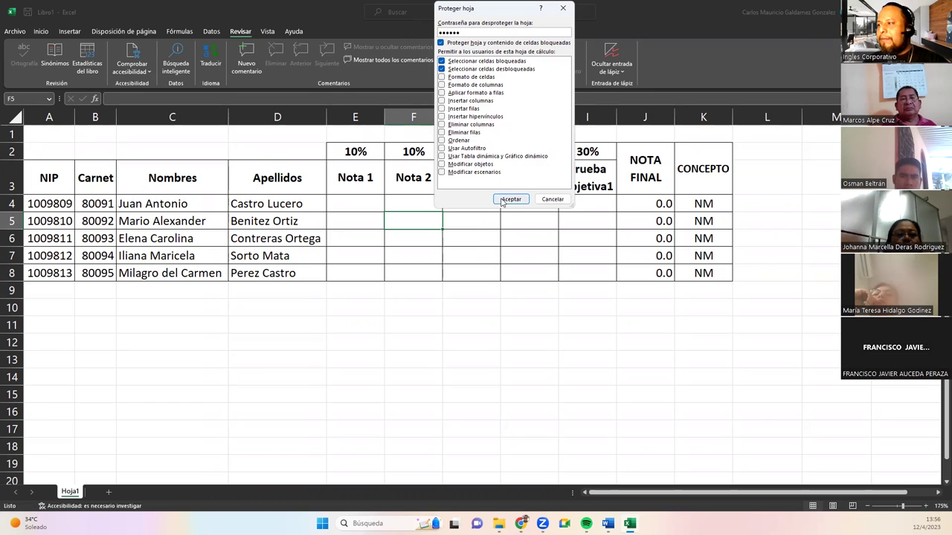
{"action": "left_click", "coordinate": [440, 69]}
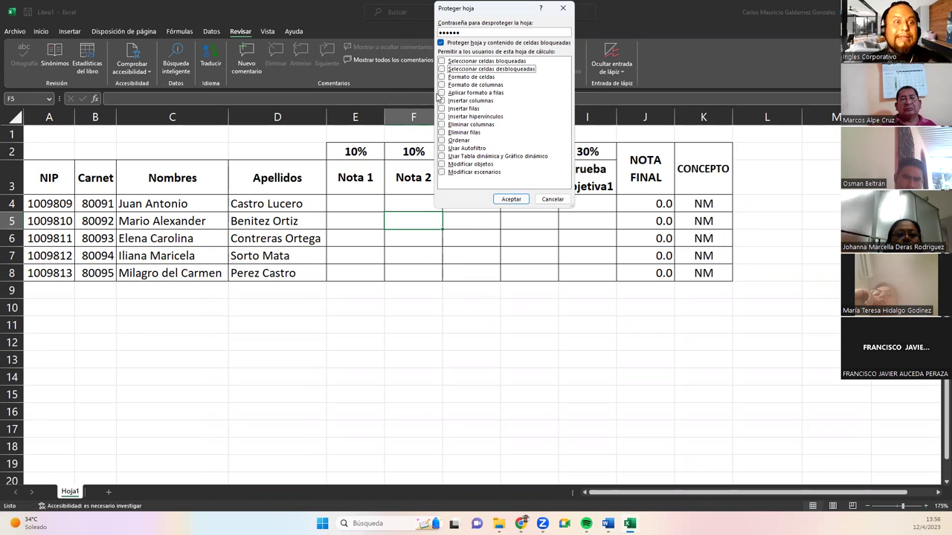
{"action": "left_click", "coordinate": [516, 201]}
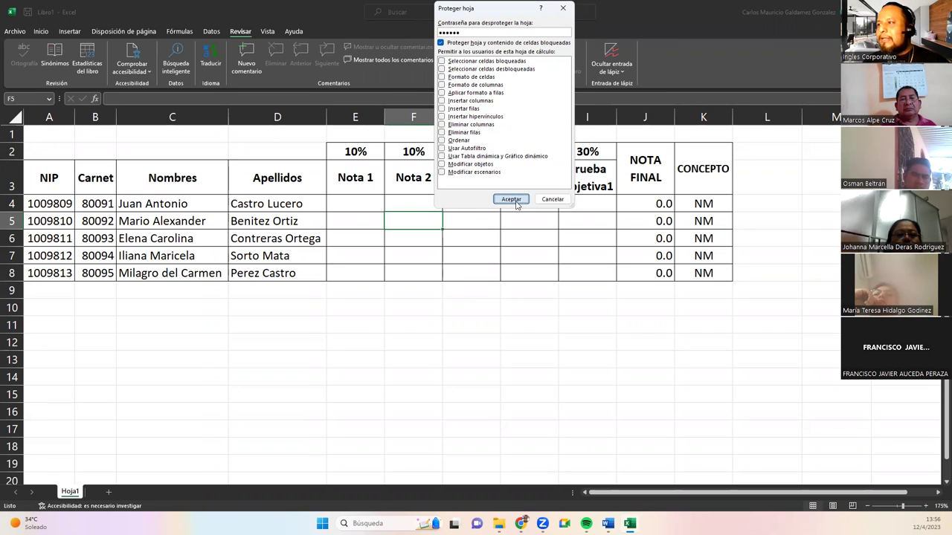
{"action": "type", "text": "123456"}
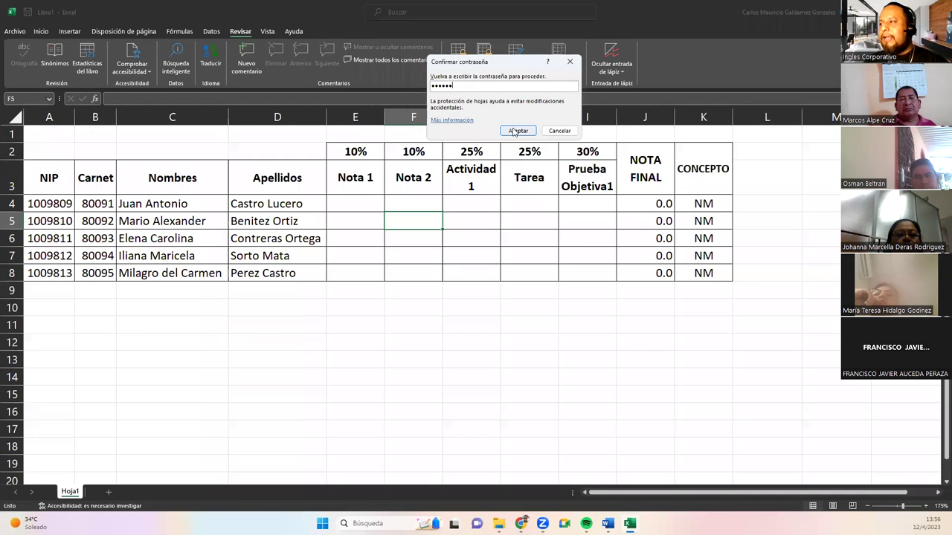
{"action": "left_click", "coordinate": [516, 131]}
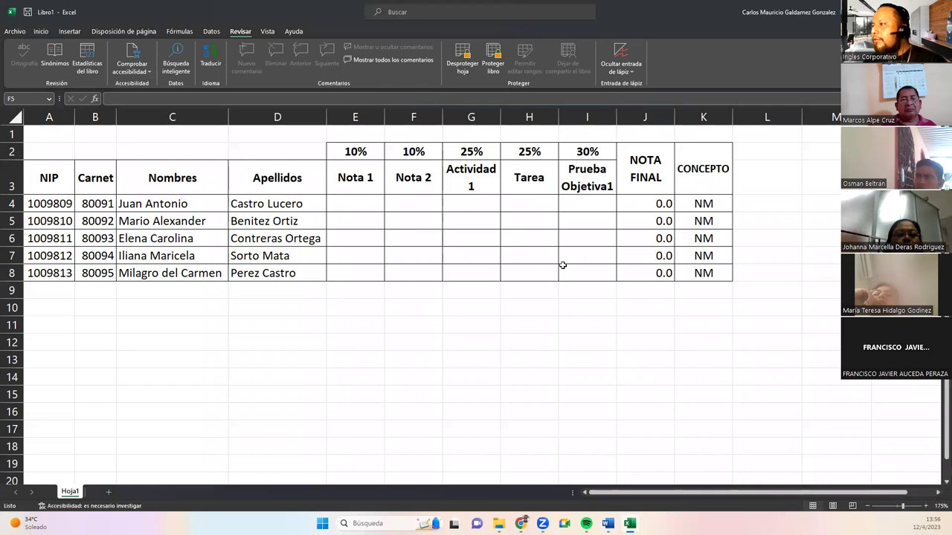
Unprotect the sheet, then re-protect it with a password and cell selection allowed.
{"action": "left_click", "coordinate": [462, 67]}
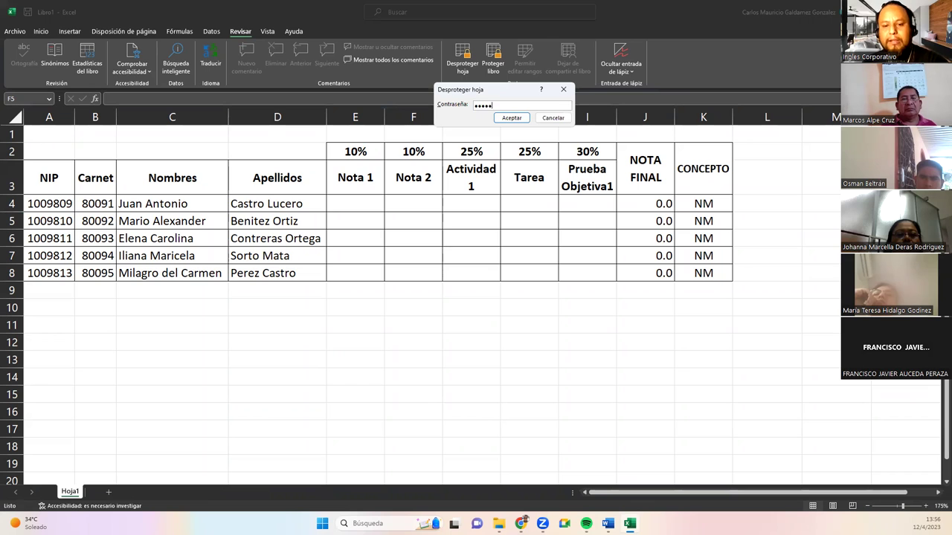
{"action": "left_click", "coordinate": [513, 118]}
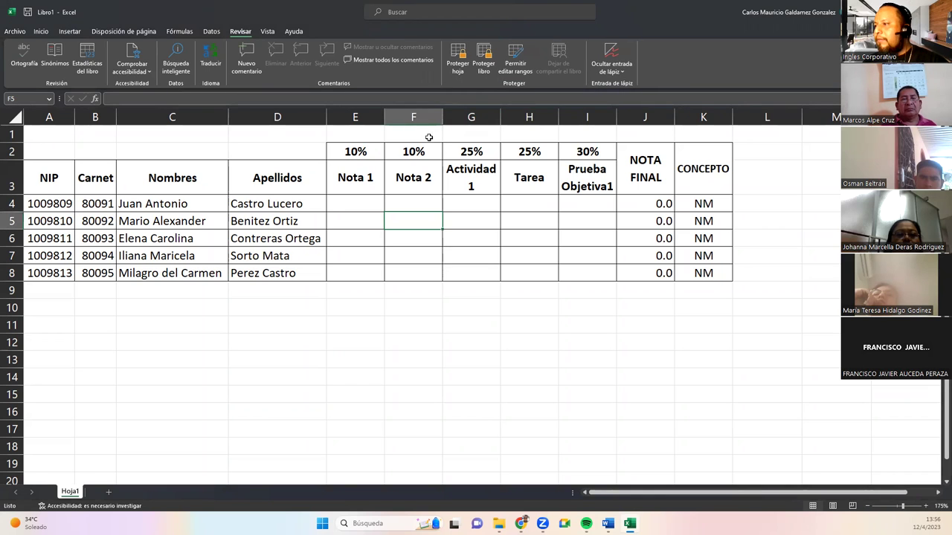
{"action": "left_click", "coordinate": [460, 67]}
{"action": "left_click", "coordinate": [443, 62]}
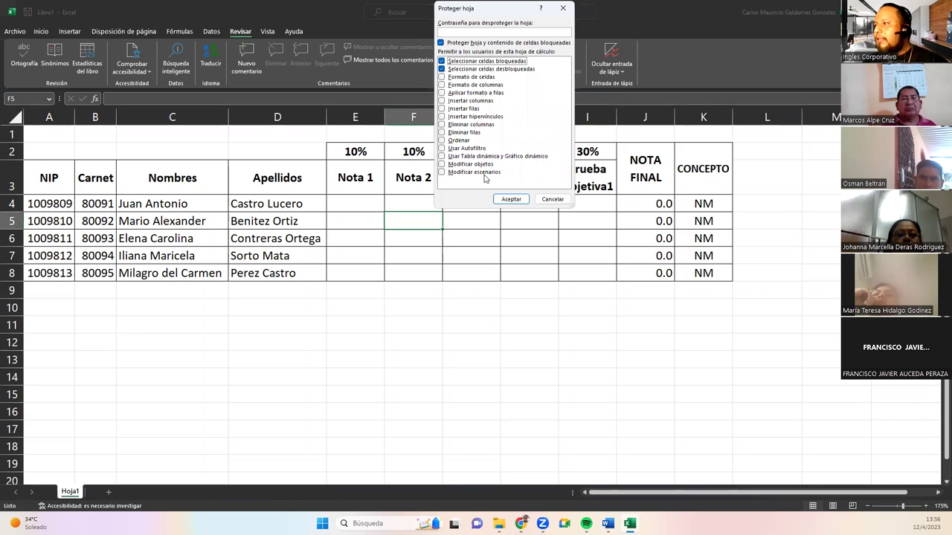
{"action": "left_click", "coordinate": [458, 31]}
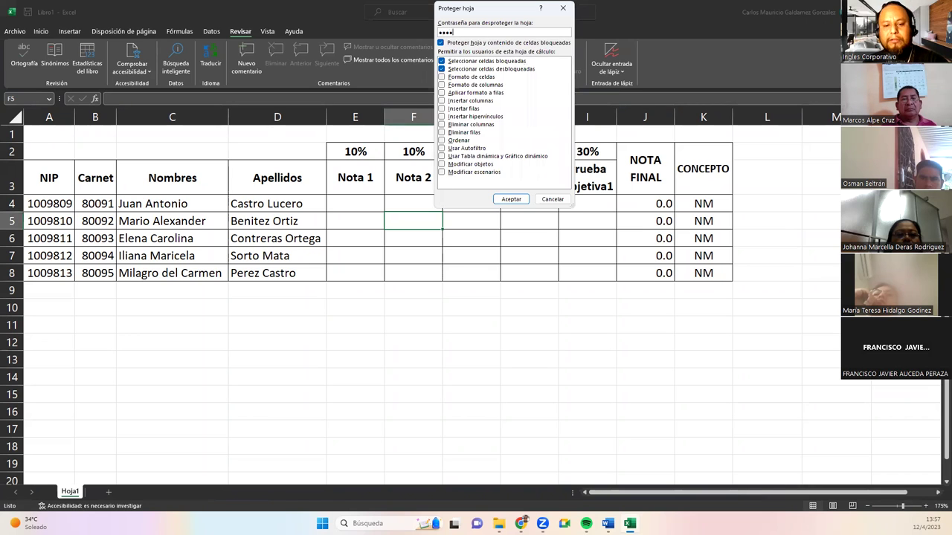
{"action": "key", "text": "Return"}
{"action": "type", "text": "123"}
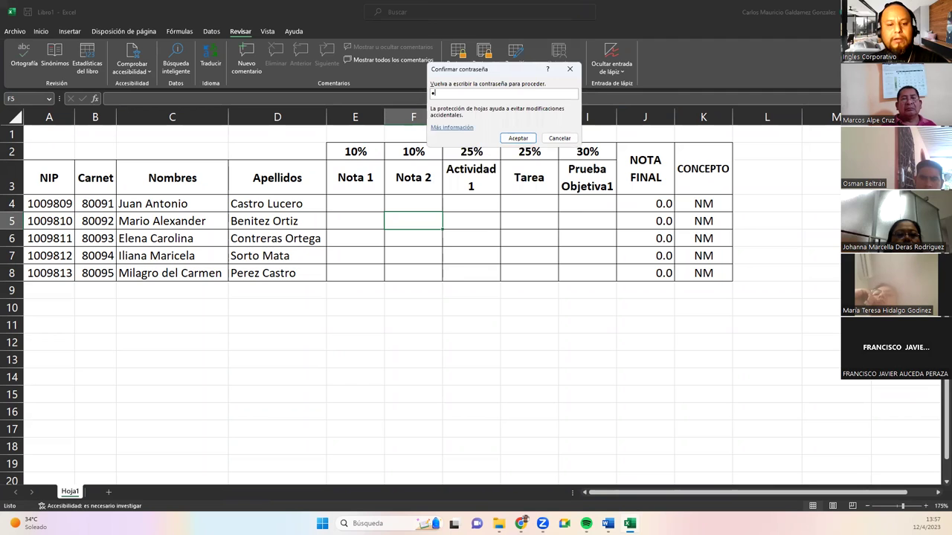
{"action": "left_click", "coordinate": [513, 139]}
Test protection by trying to move D7's contents to F14, dismissing the warning.
{"action": "left_click", "coordinate": [359, 204]}
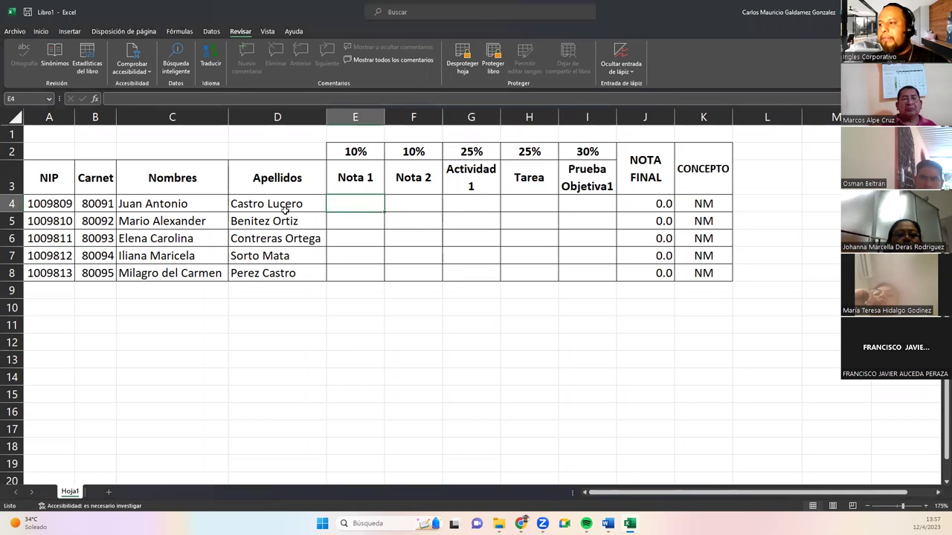
{"action": "left_click_drag", "start_coordinate": [277, 290], "coordinate": [428, 359]}
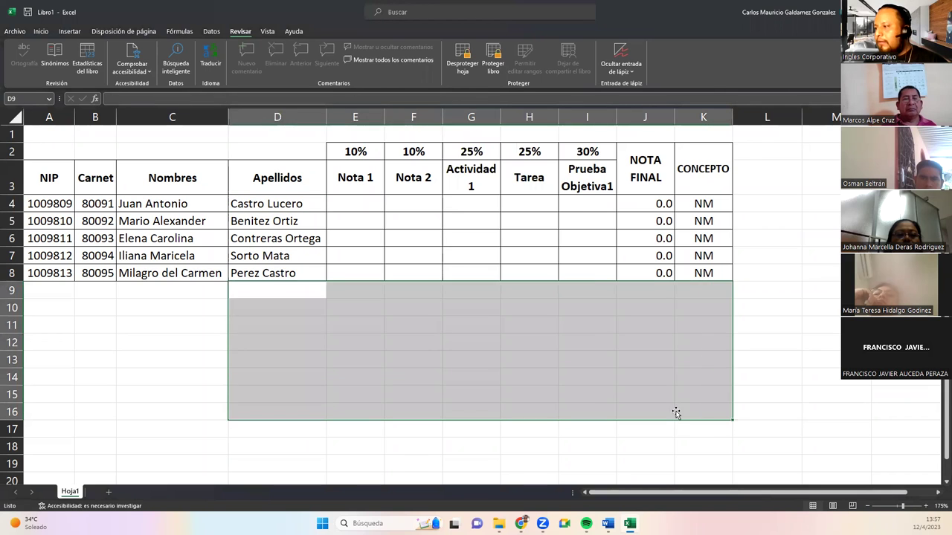
{"action": "left_click", "coordinate": [676, 411]}
{"action": "left_click", "coordinate": [288, 262]}
{"action": "left_click_drag", "start_coordinate": [291, 264], "coordinate": [433, 377]}
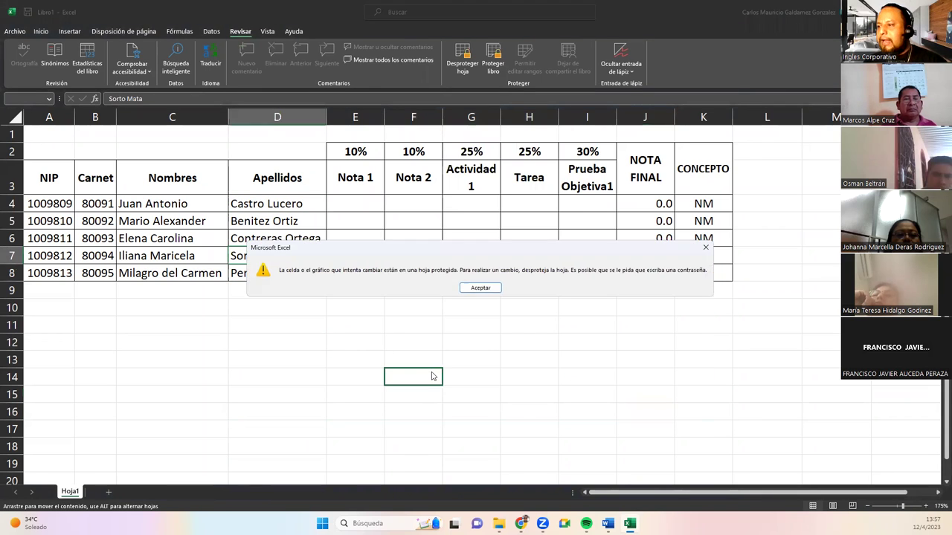
{"action": "left_click", "coordinate": [476, 289]}
Try editing header E3, then E4 to bring up the range-password prompt.
{"action": "left_click", "coordinate": [351, 180]}
{"action": "double_click", "coordinate": [351, 180]}
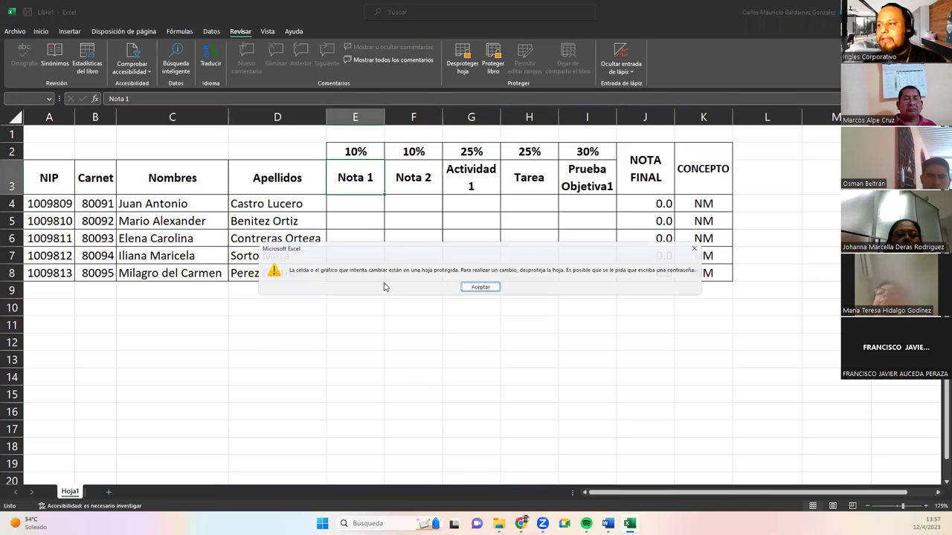
{"action": "left_click", "coordinate": [478, 289]}
{"action": "left_click", "coordinate": [350, 205]}
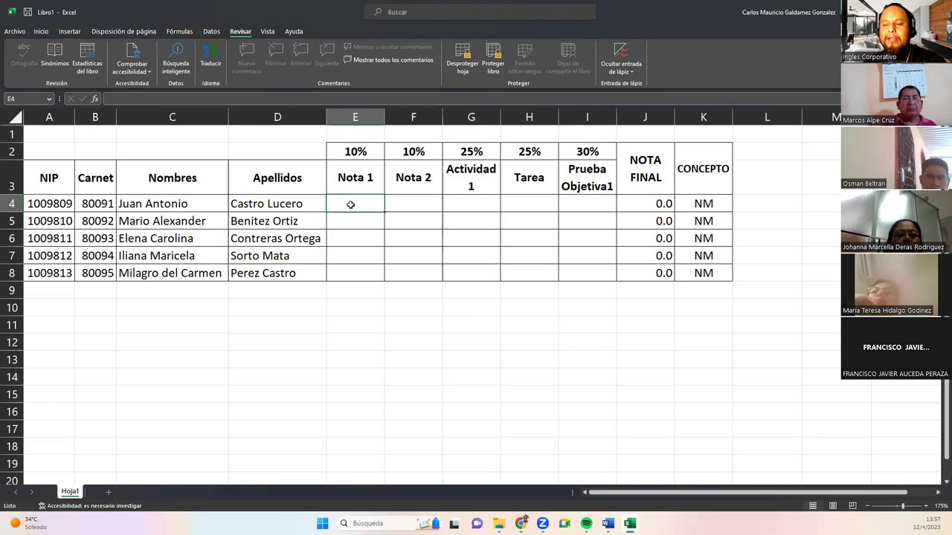
{"action": "double_click", "coordinate": [351, 205]}
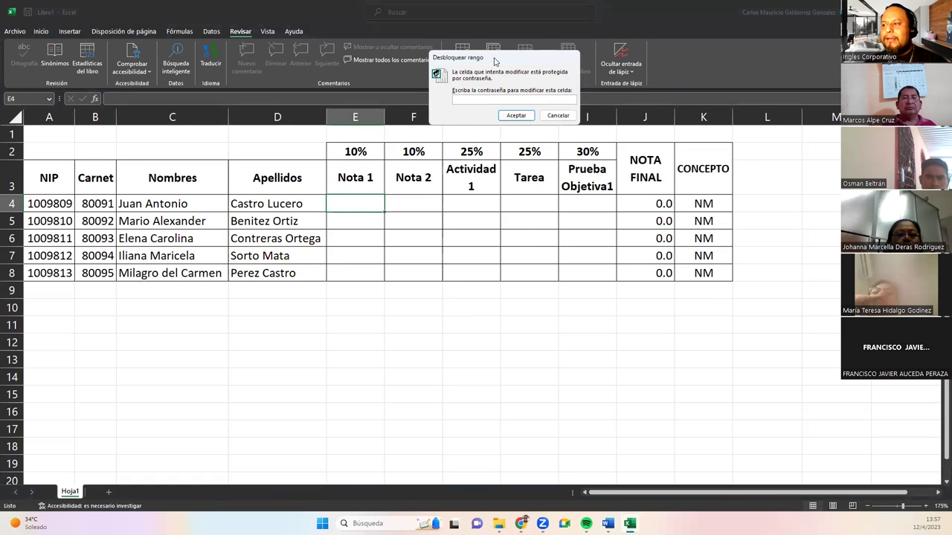
Unlock the grade range with its password and enter Nota 1 grades 6.78 and 6 in E4:E5.
{"action": "left_click_drag", "start_coordinate": [495, 61], "coordinate": [437, 223]}
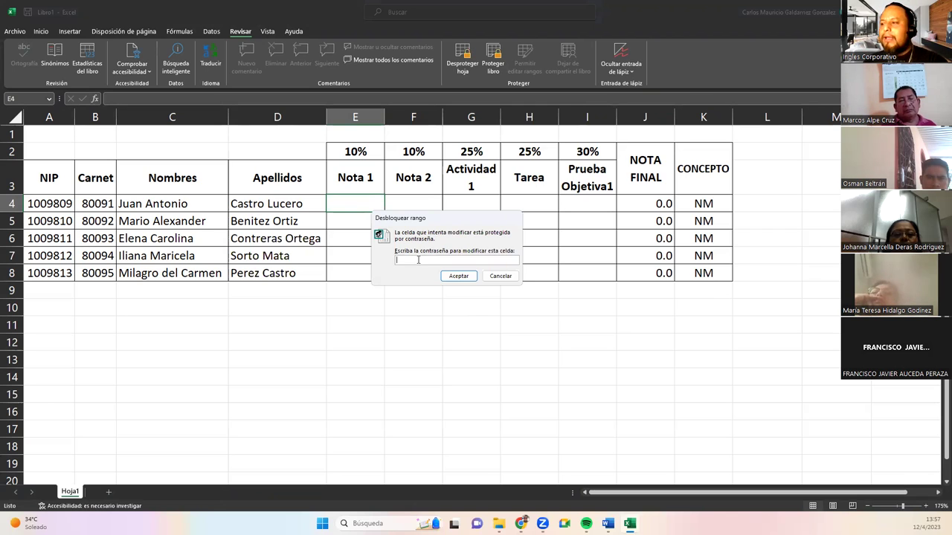
{"action": "type", "text": "2"}
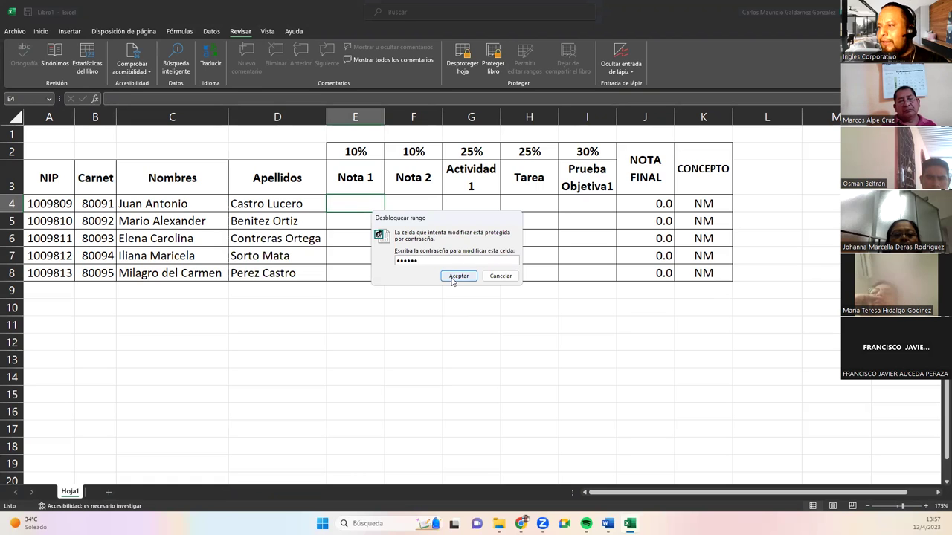
{"action": "left_click", "coordinate": [455, 276]}
{"action": "type", "text": "6"}
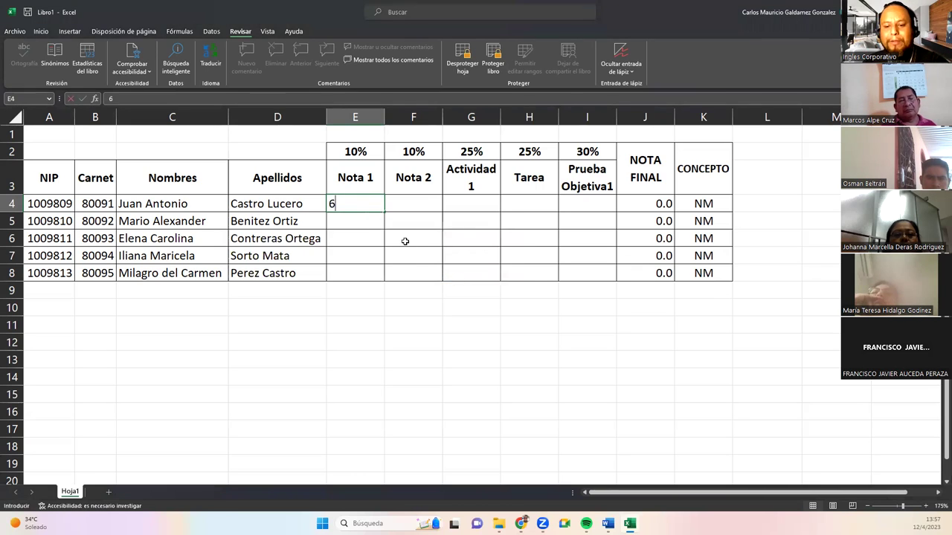
{"action": "type", "text": ".78"}
{"action": "key", "text": "Return"}
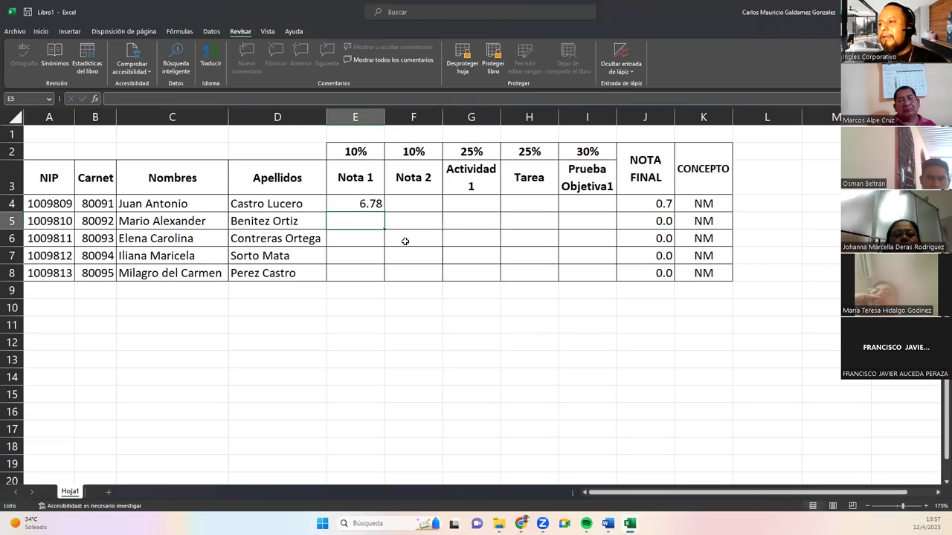
{"action": "type", "text": "6"}
{"action": "key", "text": "Return"}
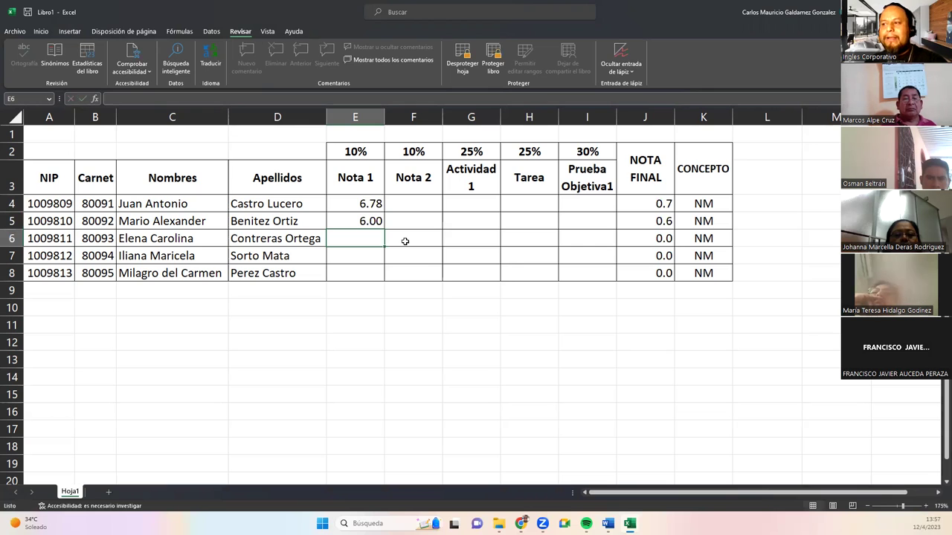
After a rejected edit of a protected surname cell, enter Nota 1 grades 7.8, 5.4 and 9.5 in E6:E8.
{"action": "left_click", "coordinate": [238, 227]}
{"action": "double_click", "coordinate": [239, 227]}
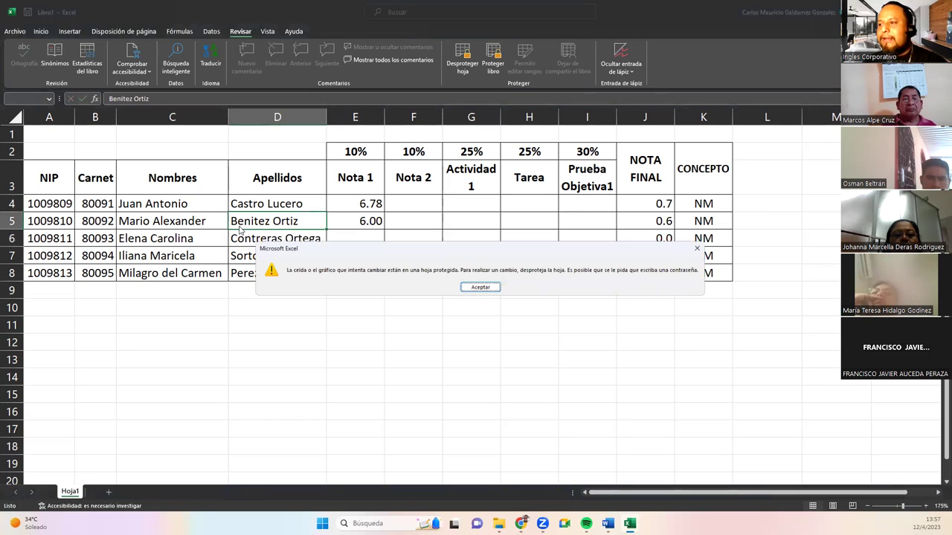
{"action": "key", "text": "Return"}
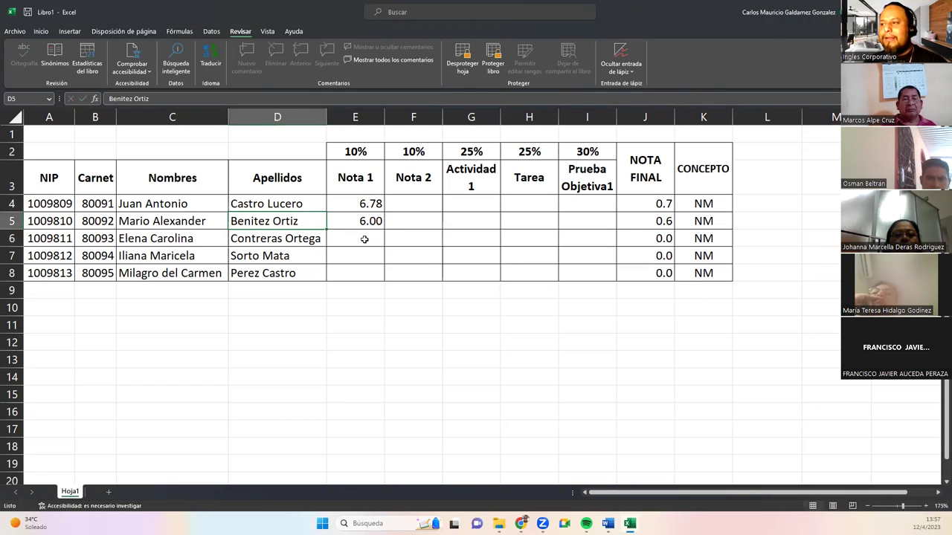
{"action": "left_click", "coordinate": [363, 240]}
{"action": "type", "text": "7.8"}
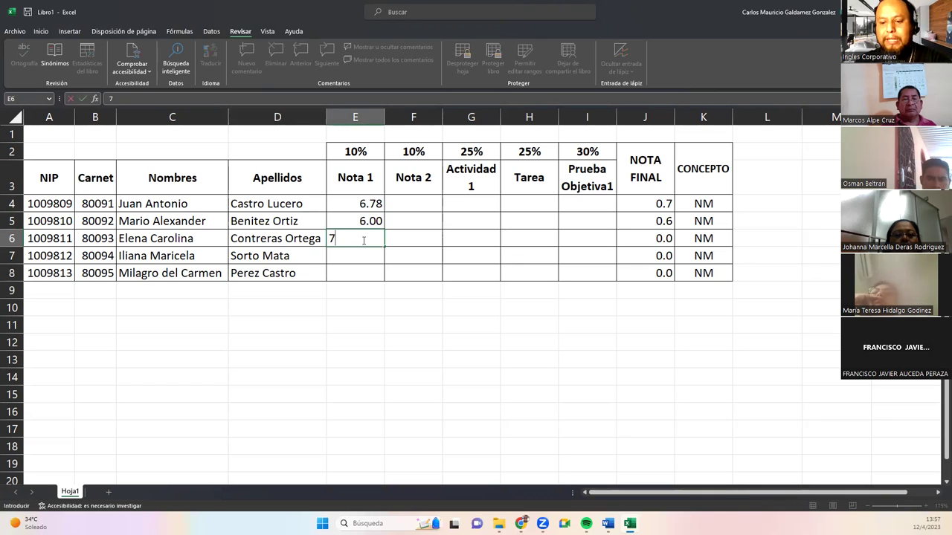
{"action": "key", "text": "Return"}
{"action": "type", "text": "5.4"}
{"action": "key", "text": "Return"}
{"action": "type", "text": "9.5"}
{"action": "key", "text": "Right"}
Fill Nota 2 grades 7, 6, 8, 7 and 8 into F4:F8.
{"action": "key", "text": "Up"}
{"action": "key", "text": "Up"}
{"action": "key", "text": "Up"}
{"action": "key", "text": "Up"}
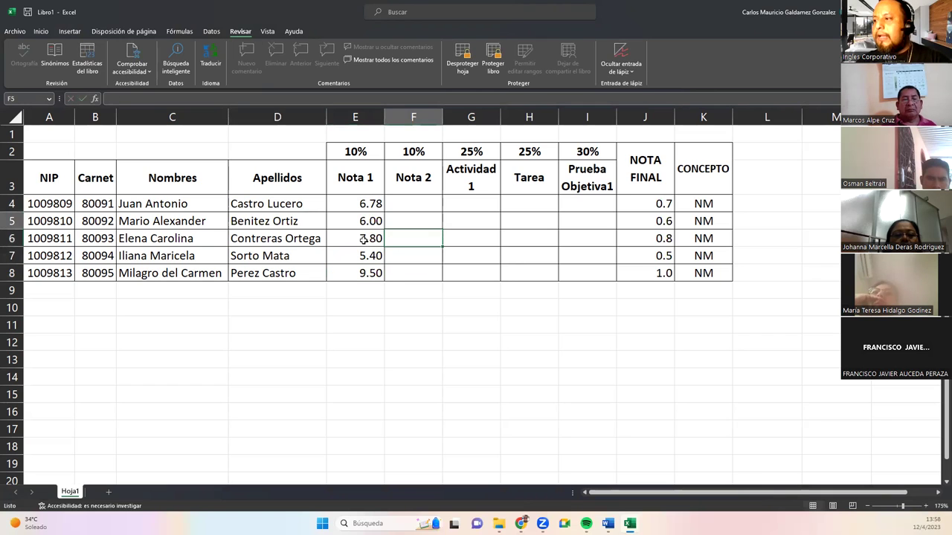
{"action": "type", "text": "7"}
{"action": "key", "text": "Return"}
{"action": "type", "text": "6"}
{"action": "key", "text": "Return"}
{"action": "type", "text": "8"}
{"action": "key", "text": "Return"}
{"action": "type", "text": "7"}
{"action": "key", "text": "Return"}
{"action": "type", "text": "8"}
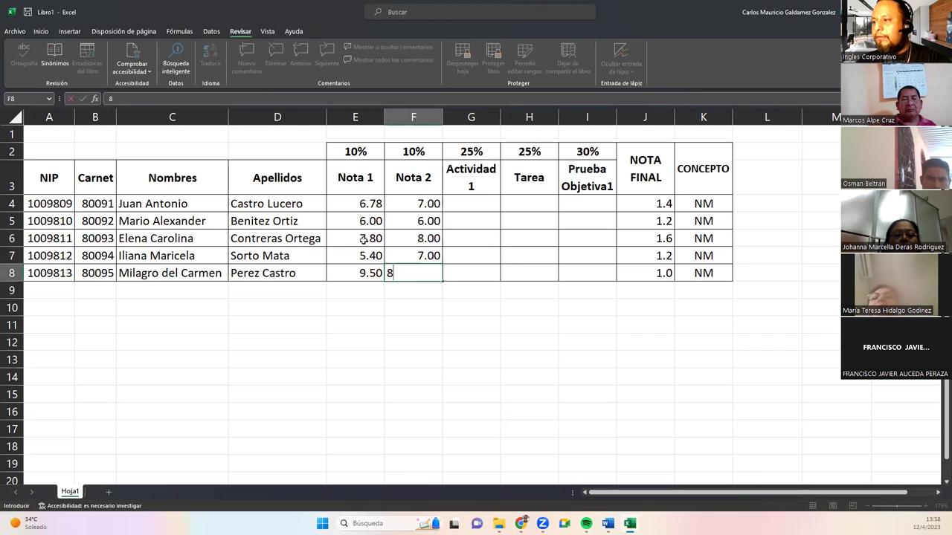
{"action": "key", "text": "Right"}
Enter Actividad 1 grades 9 in G4 and 9.8 in G5, correcting the rejected 98.
{"action": "key", "text": "Up"}
{"action": "key", "text": "Up"}
{"action": "key", "text": "Up"}
{"action": "key", "text": "Up"}
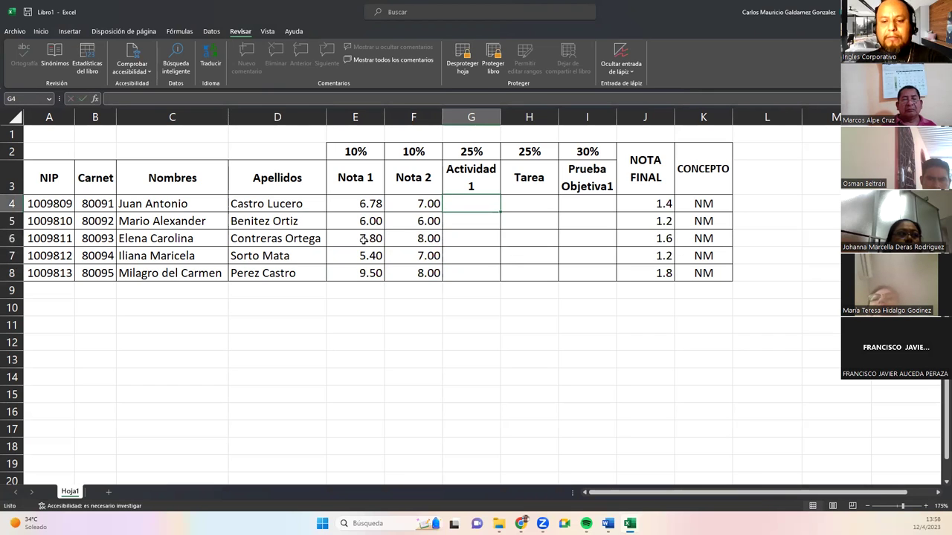
{"action": "type", "text": "9"}
{"action": "key", "text": "Return"}
{"action": "type", "text": "98"}
{"action": "key", "text": "BackSpace"}
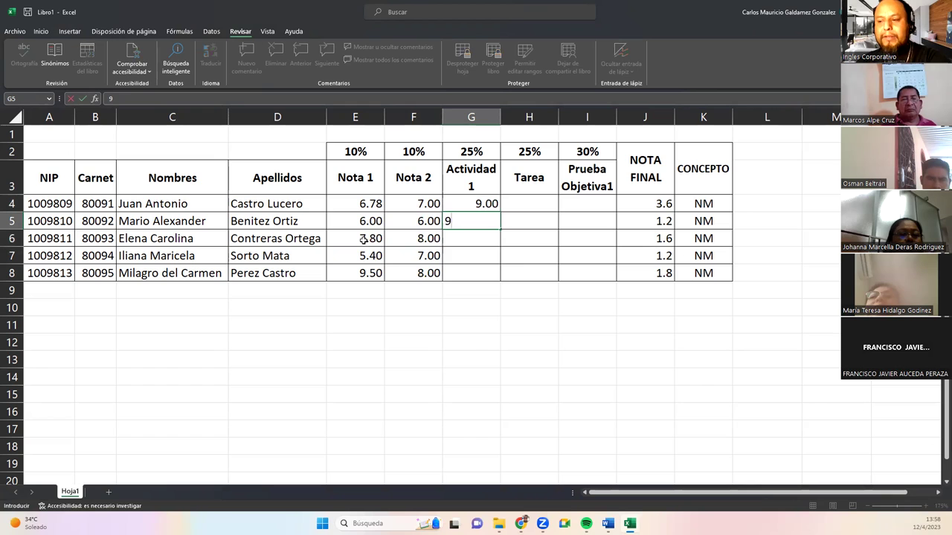
{"action": "type", "text": "8"}
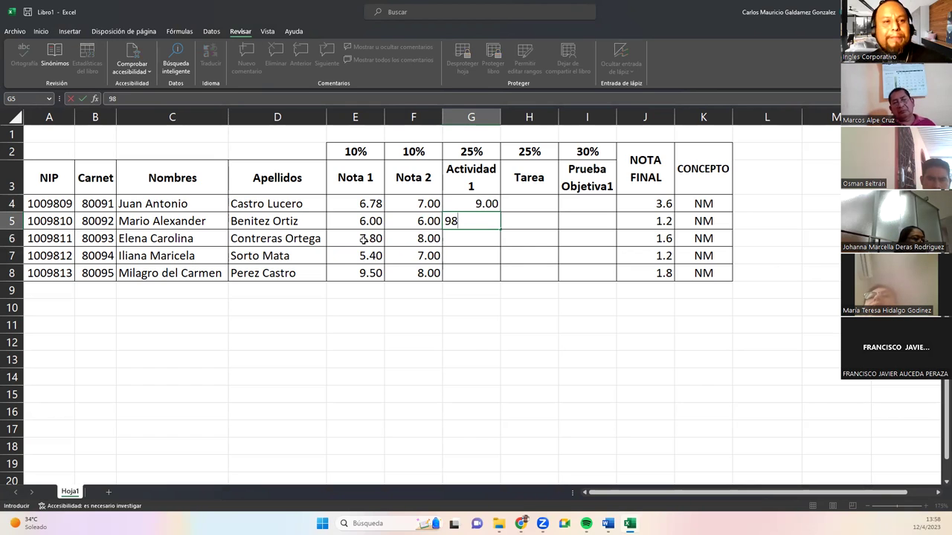
{"action": "key", "text": "Return"}
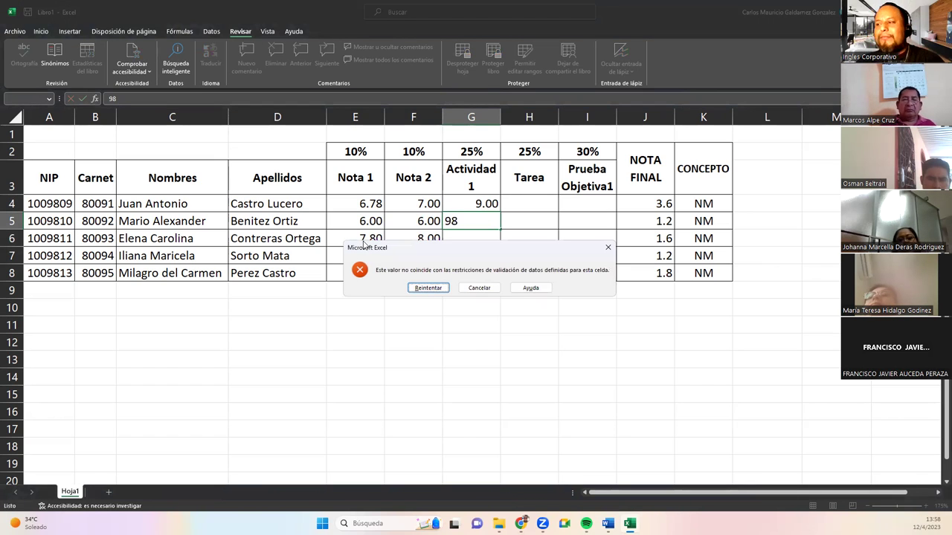
{"action": "key", "text": "Return"}
{"action": "type", "text": "9.8"}
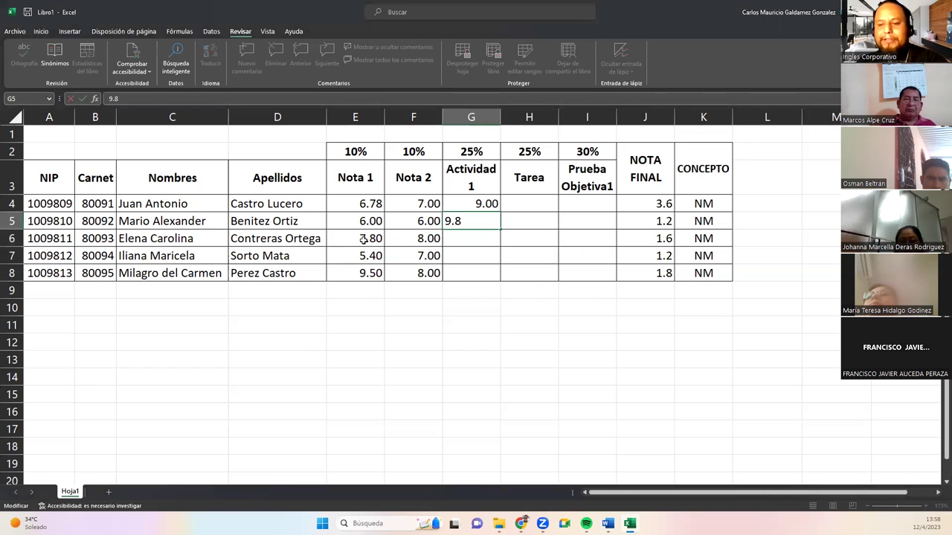
{"action": "key", "text": "Return"}
Enter Actividad 1 grades 10, 8.6 and 10 in G6:G8, replacing the rejected 11.
{"action": "type", "text": "10"}
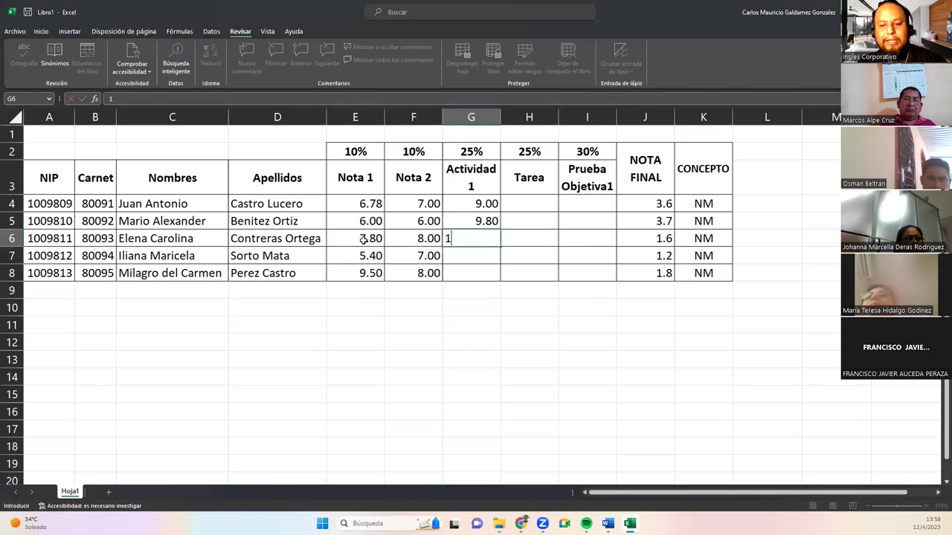
{"action": "key", "text": "Return"}
{"action": "type", "text": "11"}
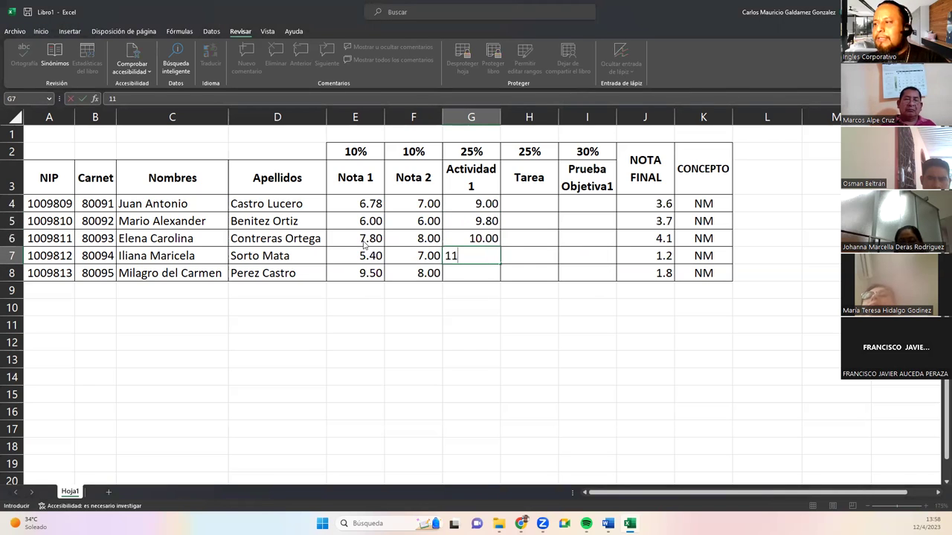
{"action": "key", "text": "Return"}
{"action": "key", "text": "Return"}
{"action": "type", "text": "8.6"}
{"action": "key", "text": "Return"}
{"action": "type", "text": "10"}
{"action": "key", "text": "Return"}
{"action": "key", "text": "Right"}
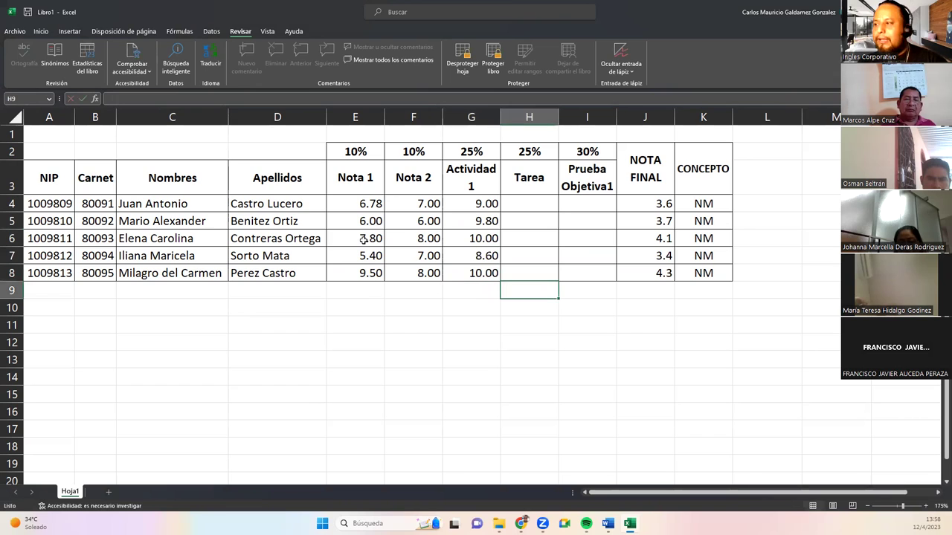
Fill Tarea grades 8, 9, 8, 9 and 8 into H4:H8.
{"action": "key", "text": "Up"}
{"action": "key", "text": "Up"}
{"action": "key", "text": "Up"}
{"action": "key", "text": "Up"}
{"action": "key", "text": "Up"}
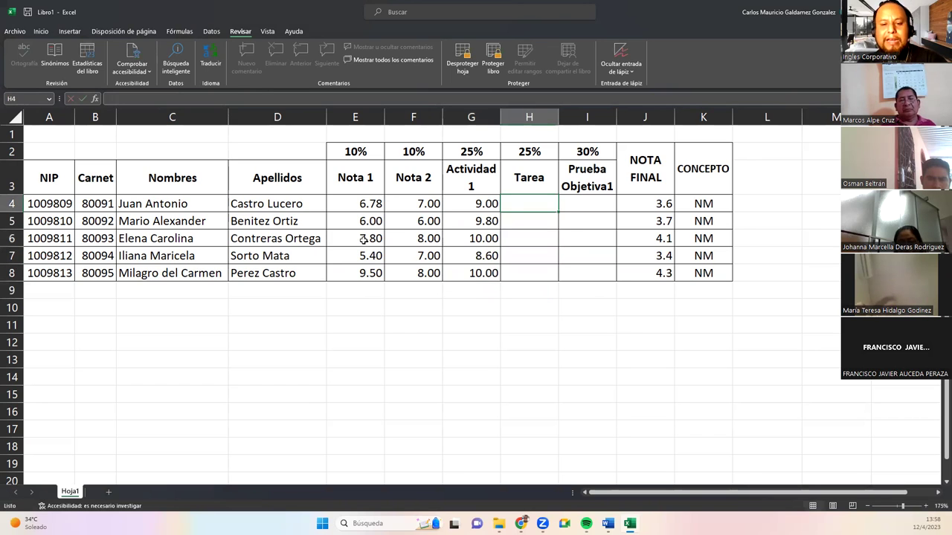
{"action": "type", "text": "8"}
{"action": "key", "text": "Return"}
{"action": "type", "text": "9"}
{"action": "key", "text": "Return"}
{"action": "type", "text": "8"}
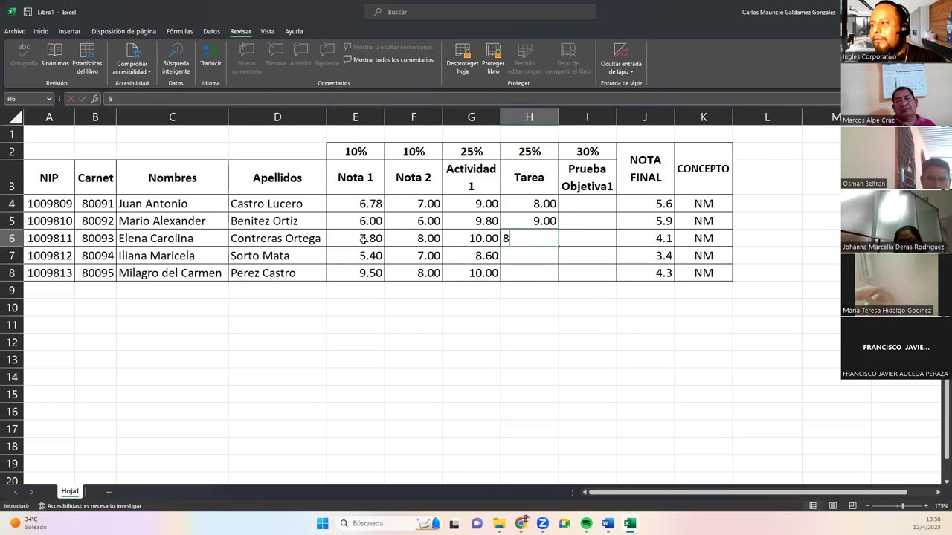
{"action": "key", "text": "Return"}
{"action": "type", "text": "9"}
{"action": "key", "text": "Return"}
{"action": "type", "text": "8"}
{"action": "key", "text": "Return"}
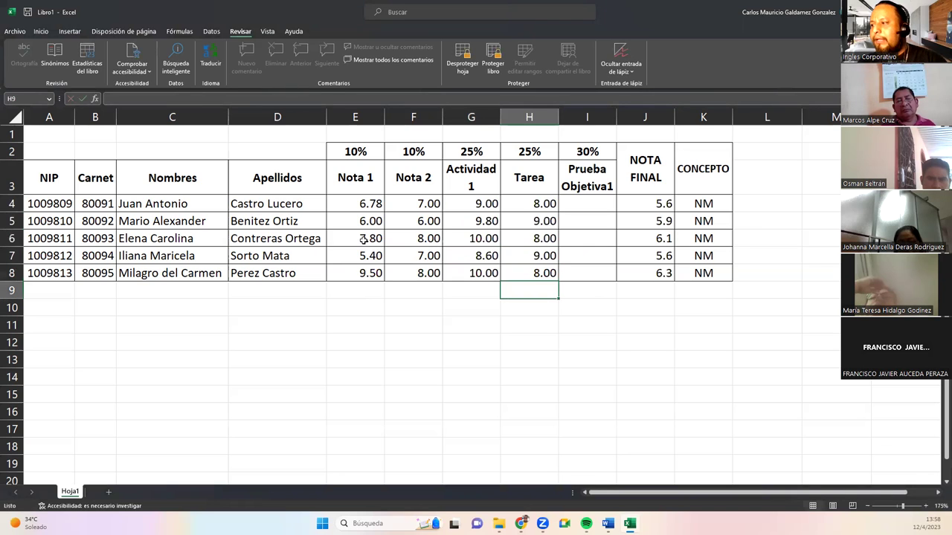
Fill Prueba Objetiva1 grades 7.5, 6.7, 8.9, 5.4 and 9.9 into I4:I8.
{"action": "key", "text": "Up"}
{"action": "key", "text": "Right"}
{"action": "key", "text": "Up"}
{"action": "key", "text": "Up"}
{"action": "key", "text": "Up"}
{"action": "key", "text": "Up"}
{"action": "type", "text": "7.5"}
{"action": "key", "text": "Return"}
{"action": "type", "text": "6.7"}
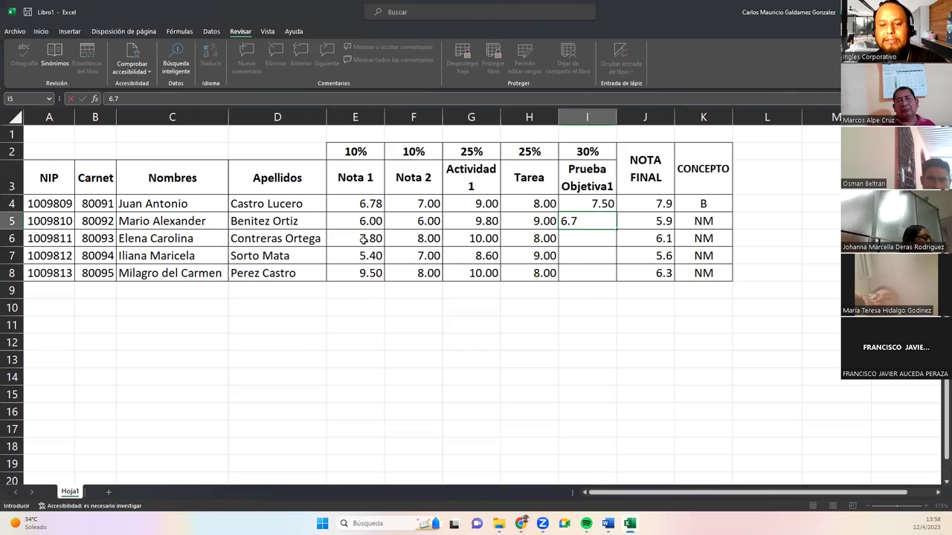
{"action": "key", "text": "Return"}
{"action": "type", "text": "8.9"}
{"action": "key", "text": "Return"}
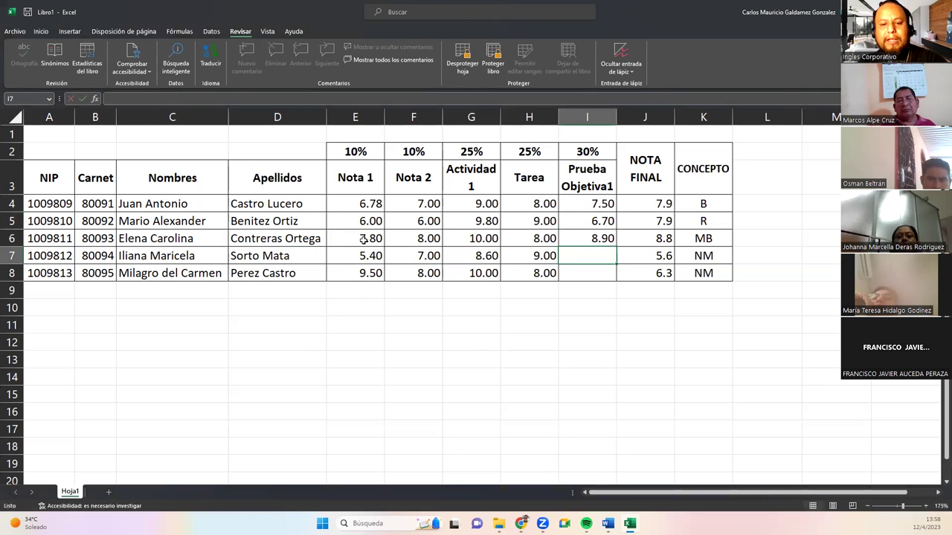
{"action": "type", "text": "5.4"}
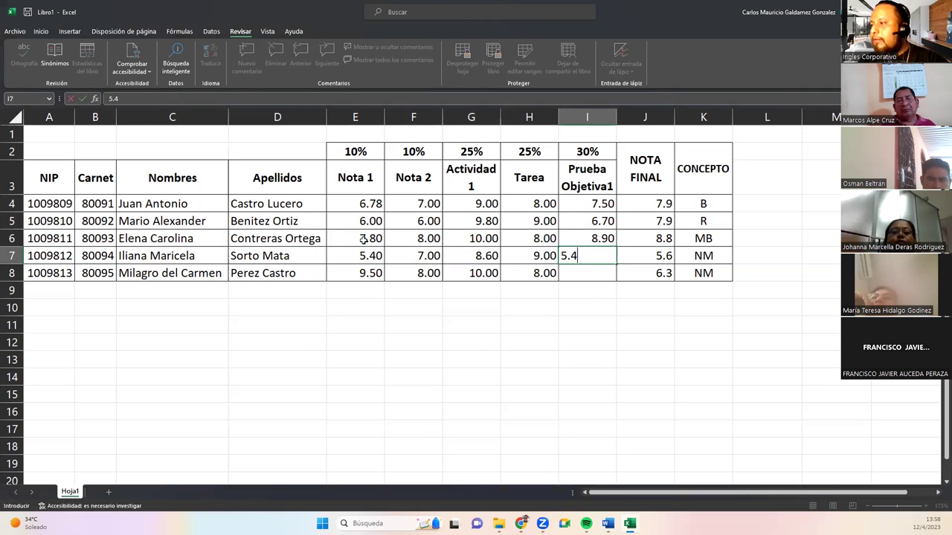
{"action": "key", "text": "Return"}
{"action": "type", "text": "9.9"}
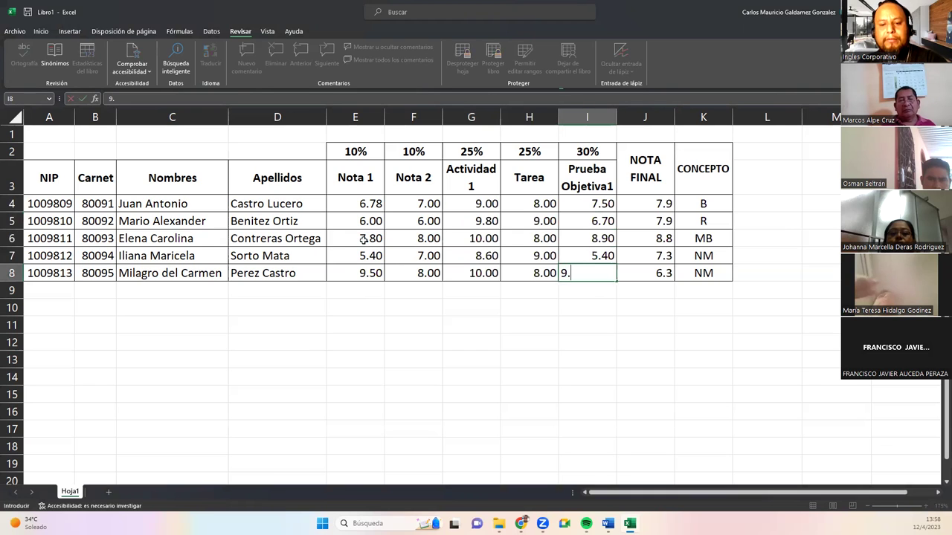
{"action": "key", "text": "Return"}
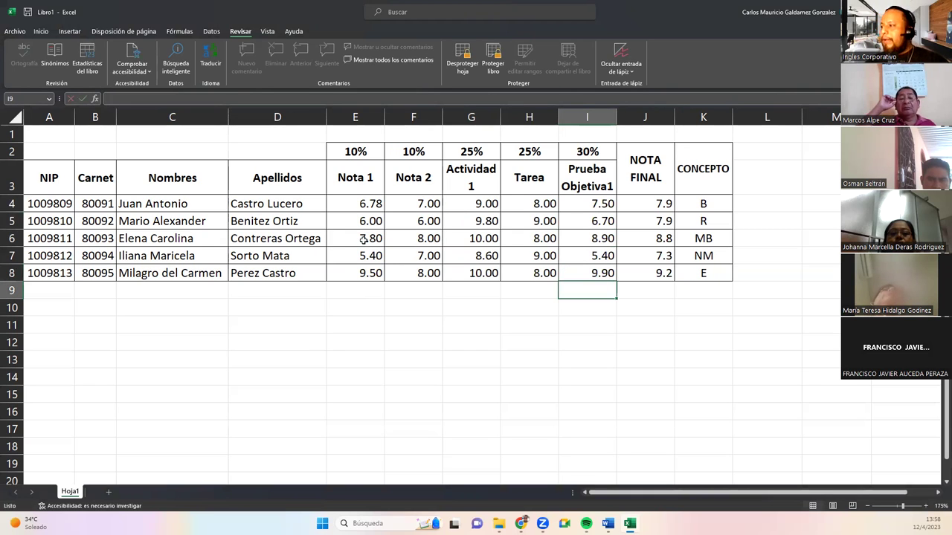
Test the sheet protection by clearing an empty block and editing carnet B4, dismissing both warnings.
{"action": "left_click_drag", "start_coordinate": [376, 339], "coordinate": [479, 379]}
{"action": "key", "text": "Delete"}
{"action": "left_click", "coordinate": [479, 290]}
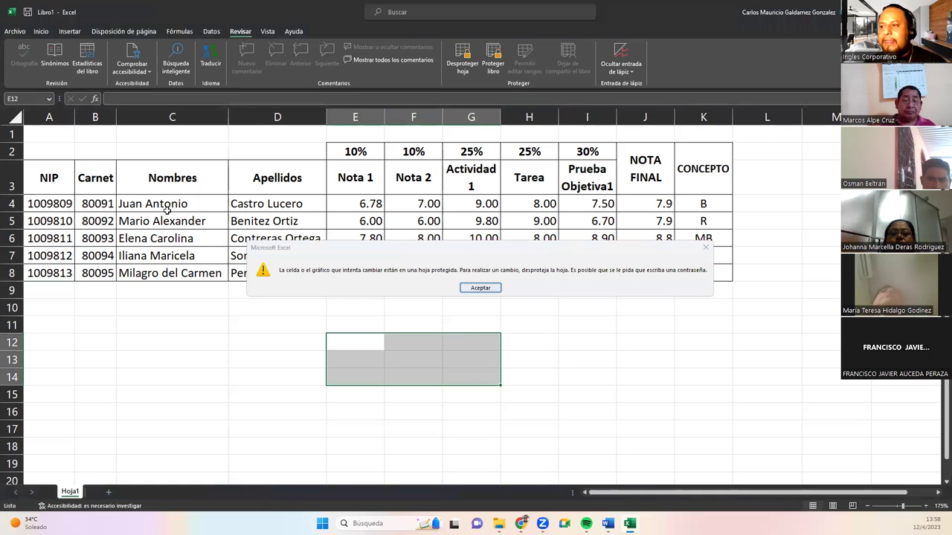
{"action": "left_click", "coordinate": [103, 197]}
{"action": "double_click", "coordinate": [97, 201]}
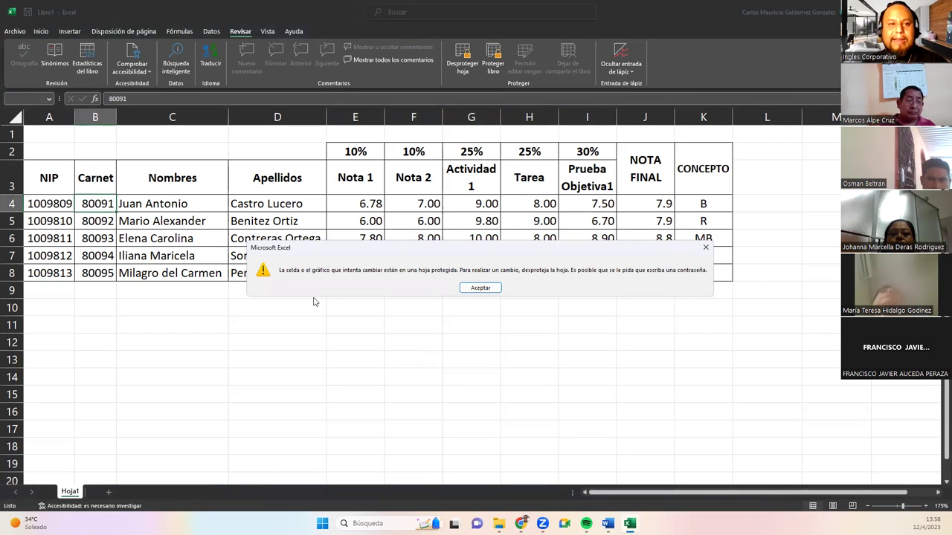
{"action": "left_click", "coordinate": [481, 288]}
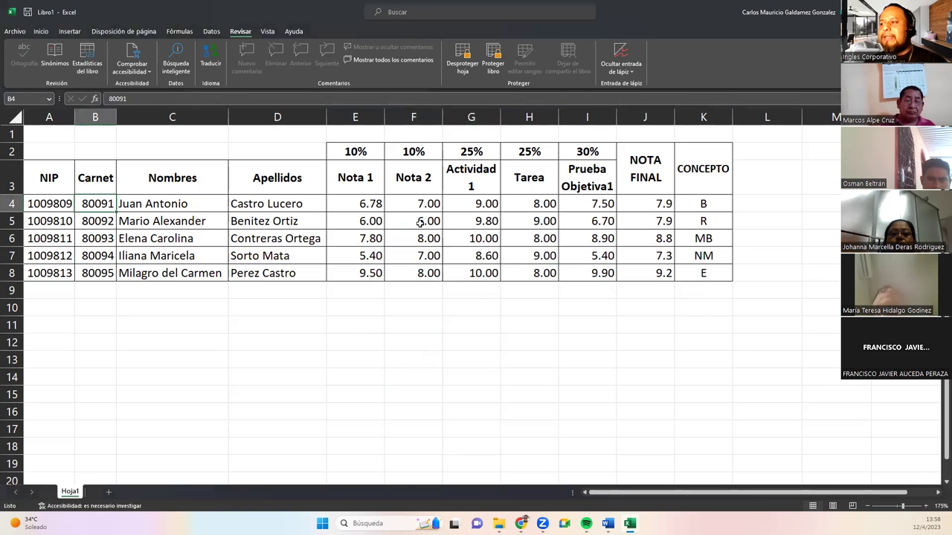
Select the entered grades and the NOTA FINAL and CONCEPTO results J4:K8, then show the Inicio ribbon.
{"action": "left_click_drag", "start_coordinate": [377, 202], "coordinate": [584, 272]}
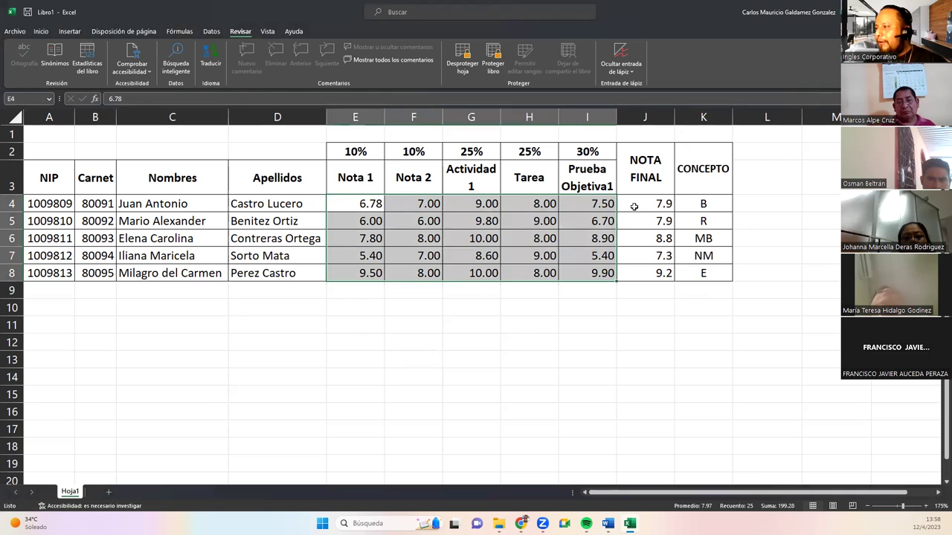
{"action": "left_click_drag", "start_coordinate": [632, 206], "coordinate": [694, 269]}
{"action": "left_click", "coordinate": [49, 31]}
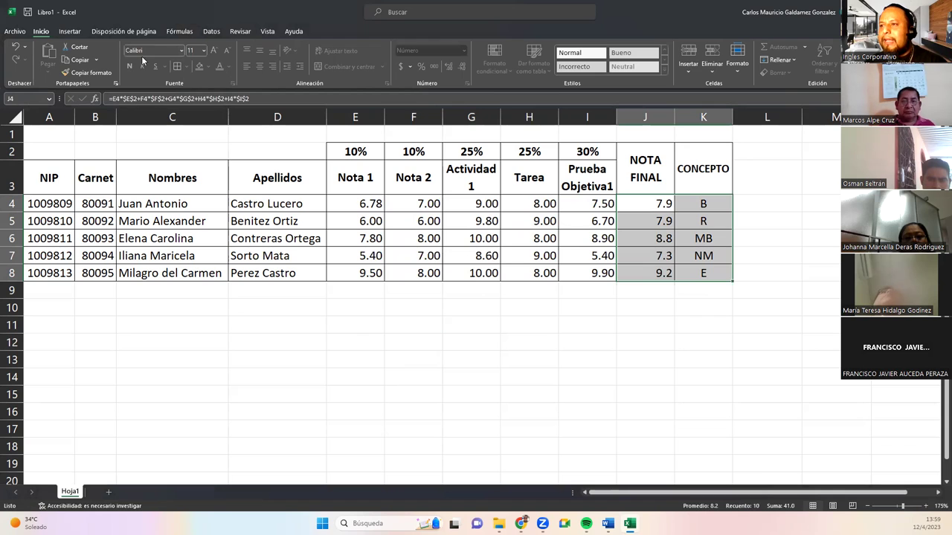
Browse the font list, the row 7 final-grade formula, column A NIPs and the E4:I8 grades without changes.
{"action": "left_click", "coordinate": [180, 51]}
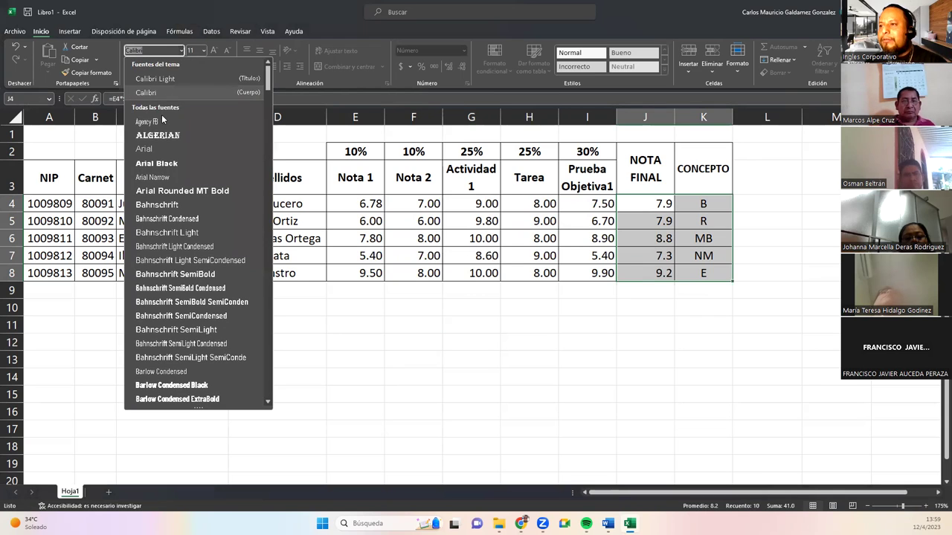
{"action": "key", "text": "Escape"}
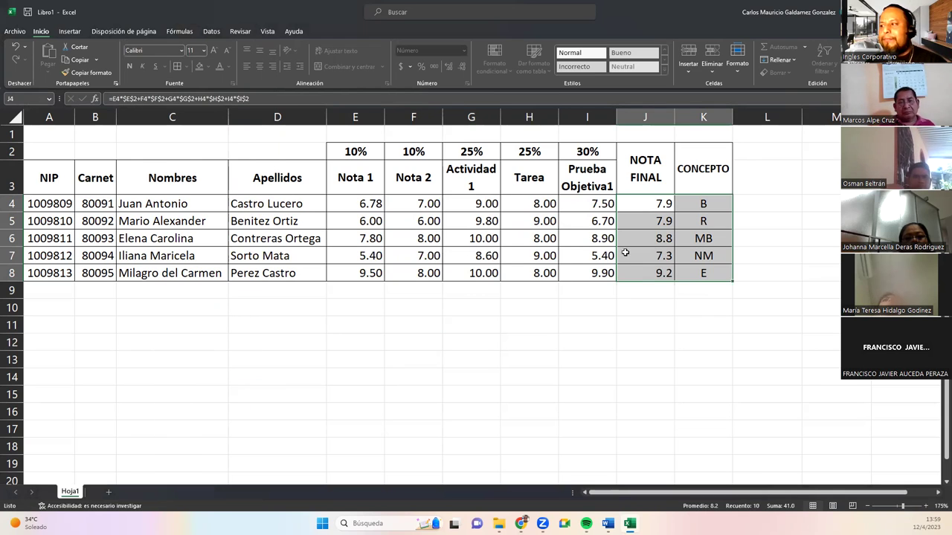
{"action": "left_click", "coordinate": [623, 253]}
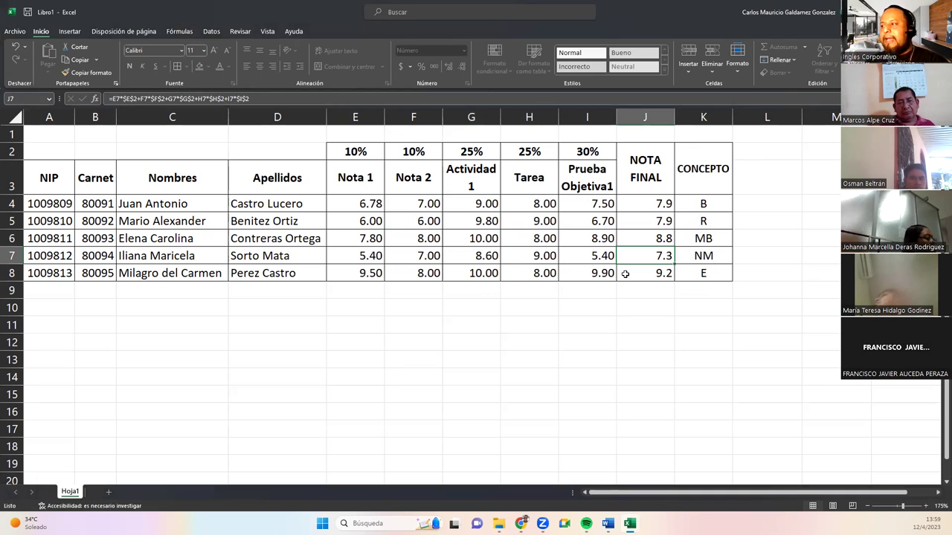
{"action": "left_click", "coordinate": [422, 223]}
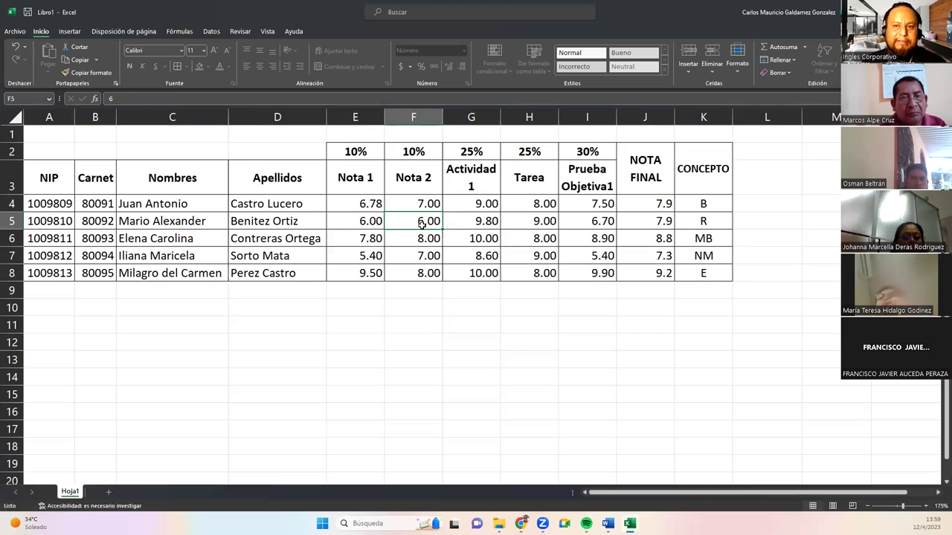
{"action": "left_click_drag", "start_coordinate": [46, 206], "coordinate": [40, 381]}
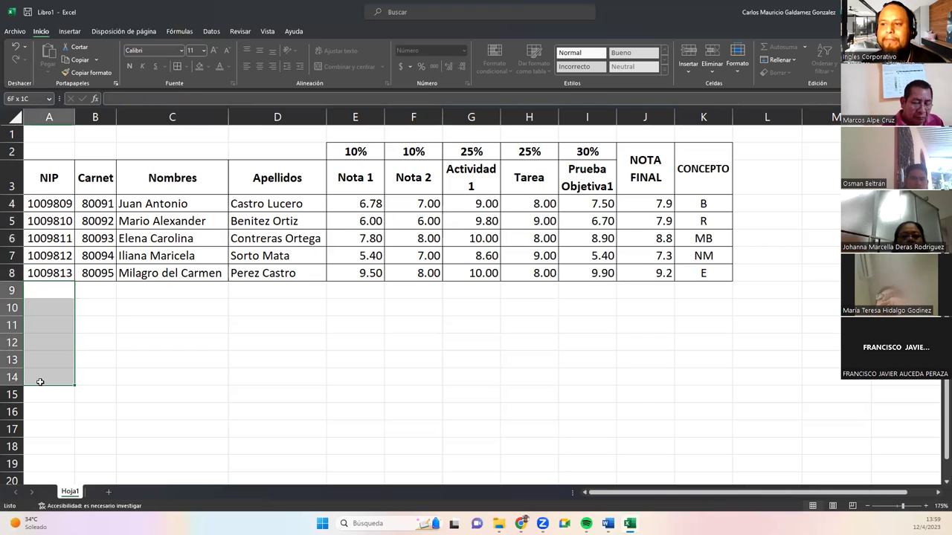
{"action": "left_click_drag", "start_coordinate": [45, 206], "coordinate": [50, 370]}
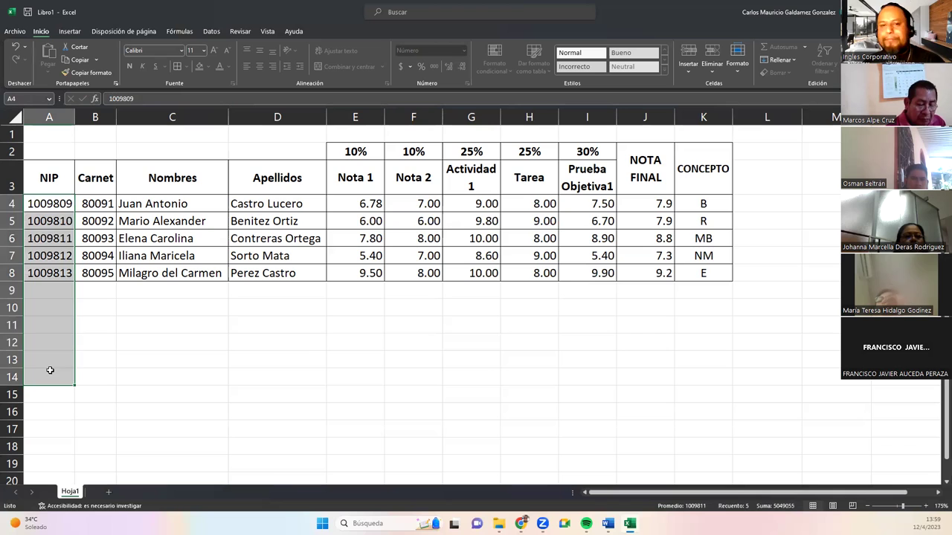
{"action": "left_click", "coordinate": [50, 370]}
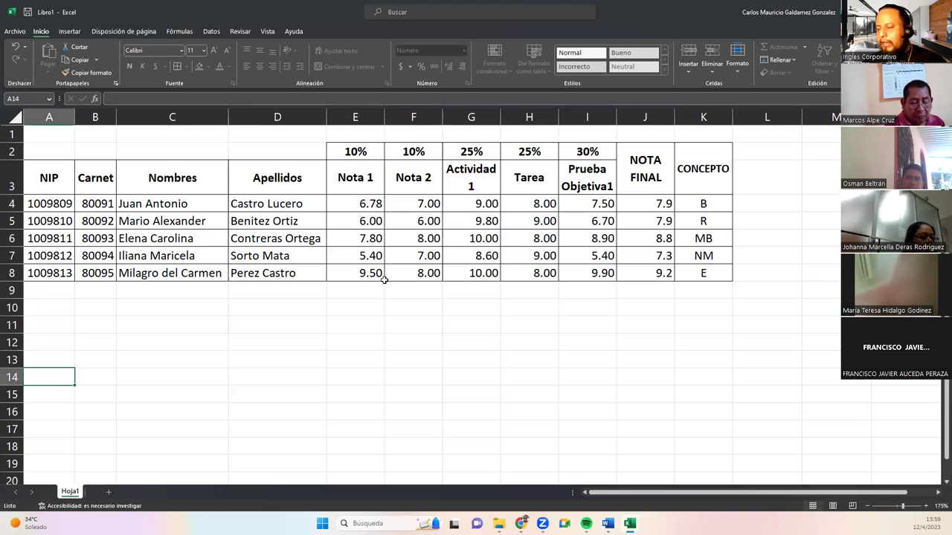
{"action": "left_click", "coordinate": [485, 256]}
{"action": "left_click", "coordinate": [364, 202]}
{"action": "left_click_drag", "start_coordinate": [522, 239], "coordinate": [601, 270]}
{"action": "left_click", "coordinate": [452, 238]}
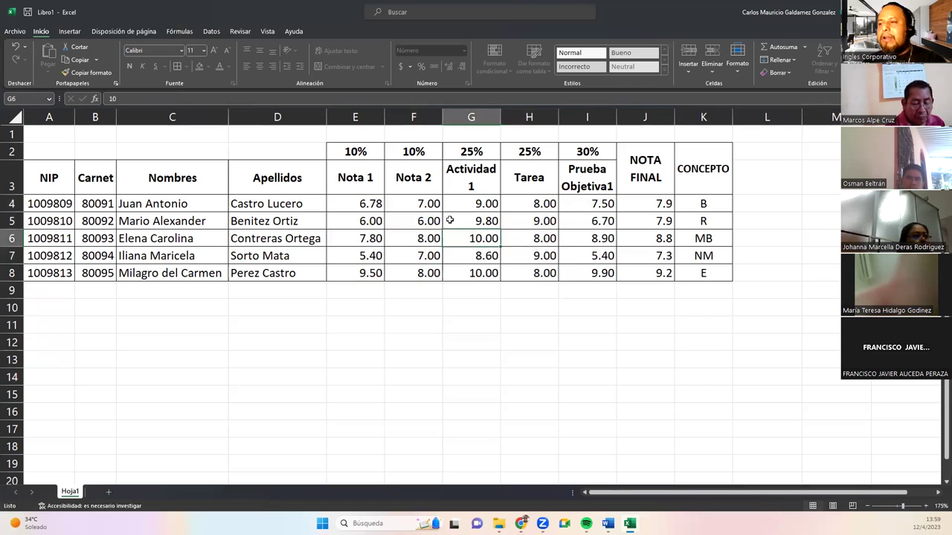
From the Revisar ribbon, choose Desproteger hoja to bring up the password prompt.
{"action": "left_click", "coordinate": [211, 34]}
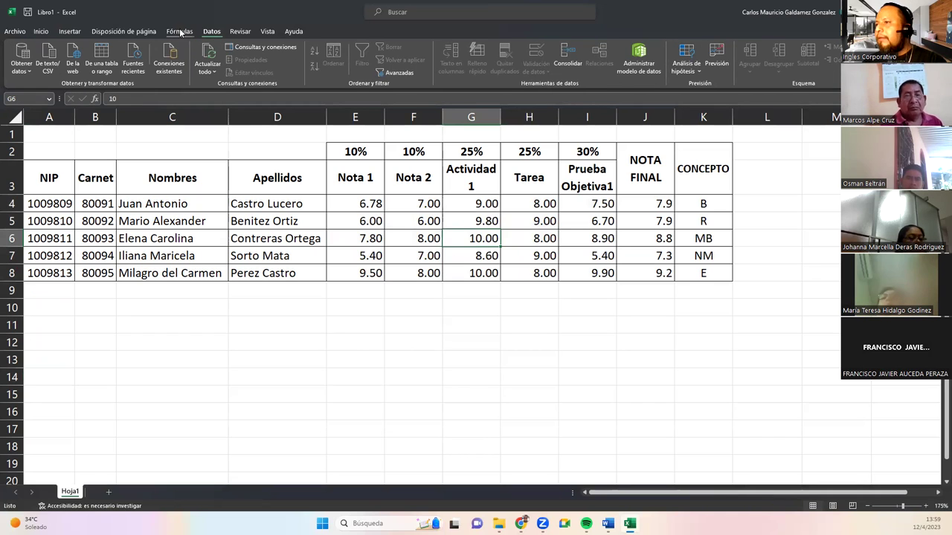
{"action": "left_click", "coordinate": [178, 31]}
{"action": "left_click", "coordinate": [240, 32]}
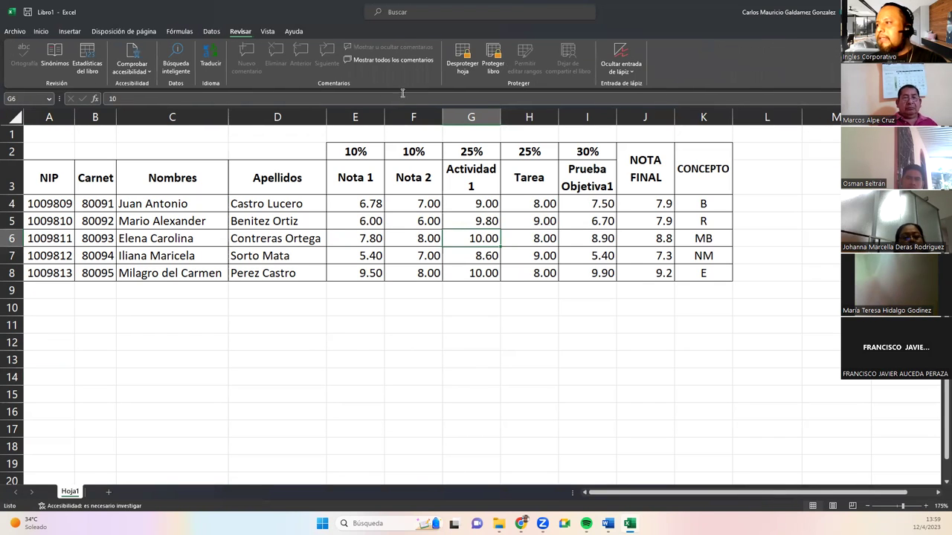
{"action": "left_click", "coordinate": [462, 66]}
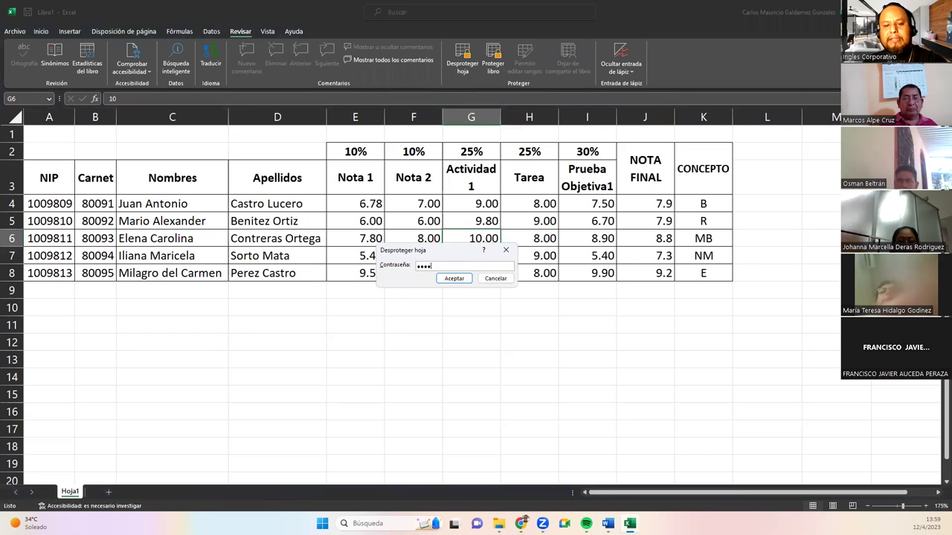
Unprotect the sheet with its password and delete the AgregarNotas editable range.
{"action": "left_click", "coordinate": [453, 278]}
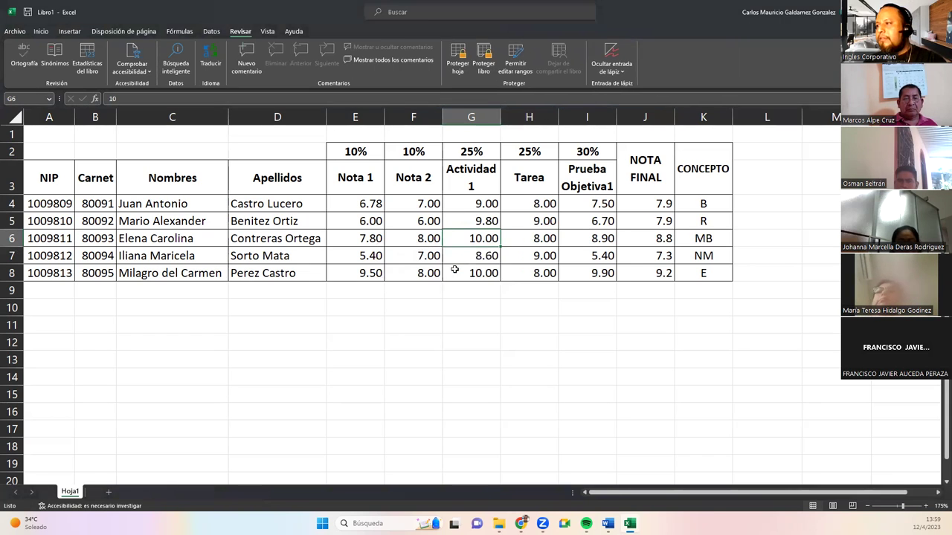
{"action": "left_click", "coordinate": [515, 66]}
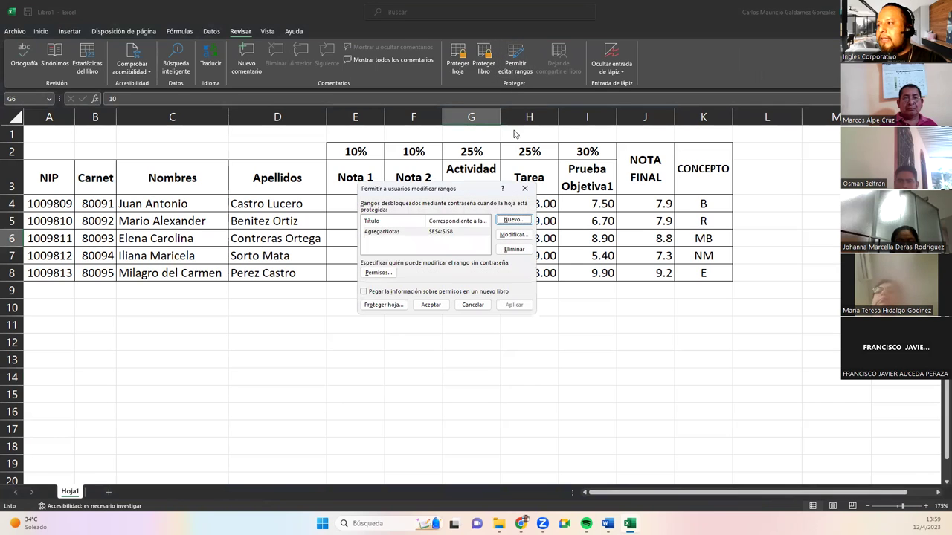
{"action": "left_click", "coordinate": [398, 234]}
{"action": "left_click", "coordinate": [514, 249]}
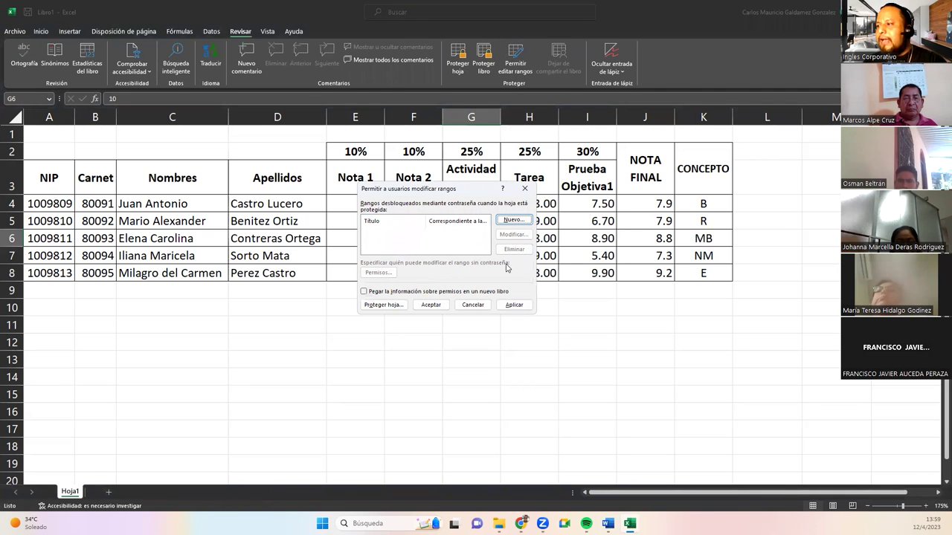
{"action": "left_click", "coordinate": [514, 305]}
{"action": "left_click", "coordinate": [431, 305]}
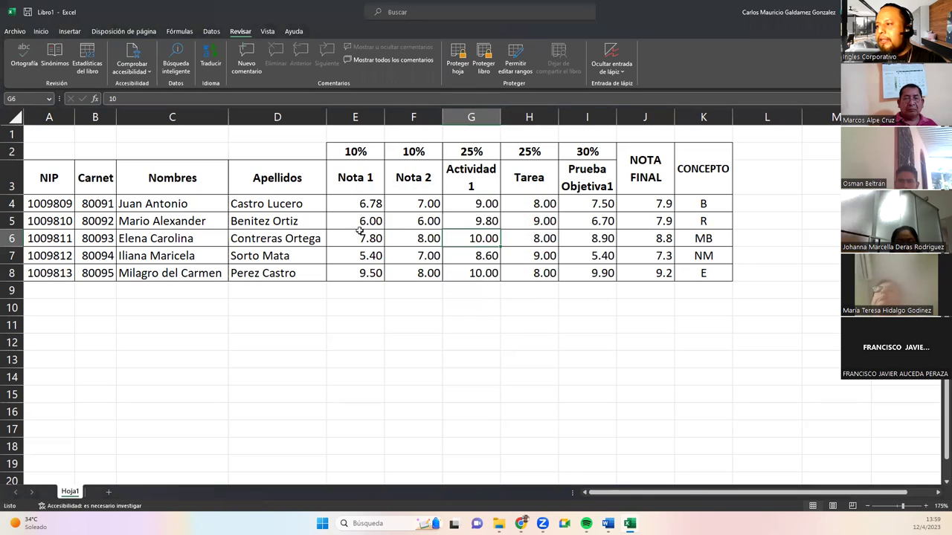
Verify the sheet is editable by clearing C3:H7 and undoing the deletion.
{"action": "left_click_drag", "start_coordinate": [124, 172], "coordinate": [537, 259]}
{"action": "key", "text": "Delete"}
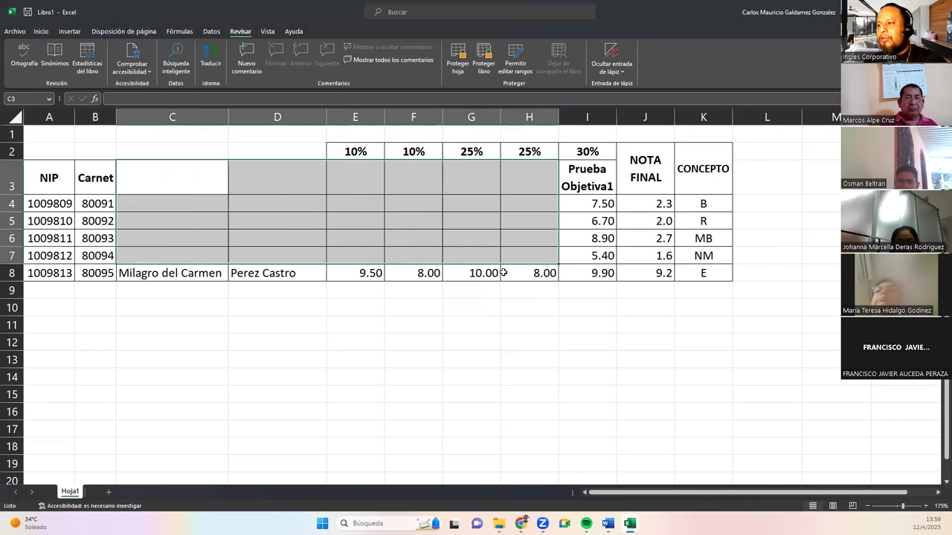
{"action": "left_click", "coordinate": [491, 275]}
{"action": "key", "text": "ctrl+z"}
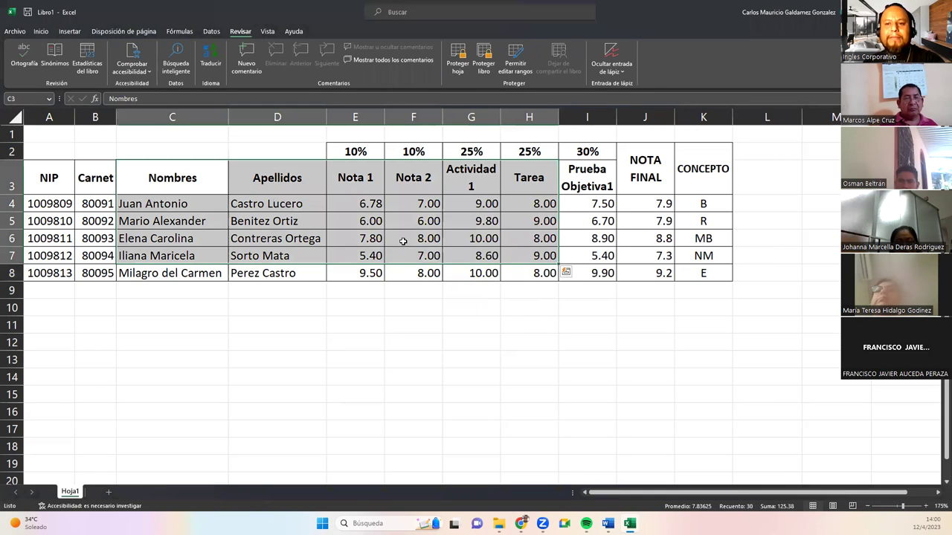
{"action": "left_click", "coordinate": [402, 241]}
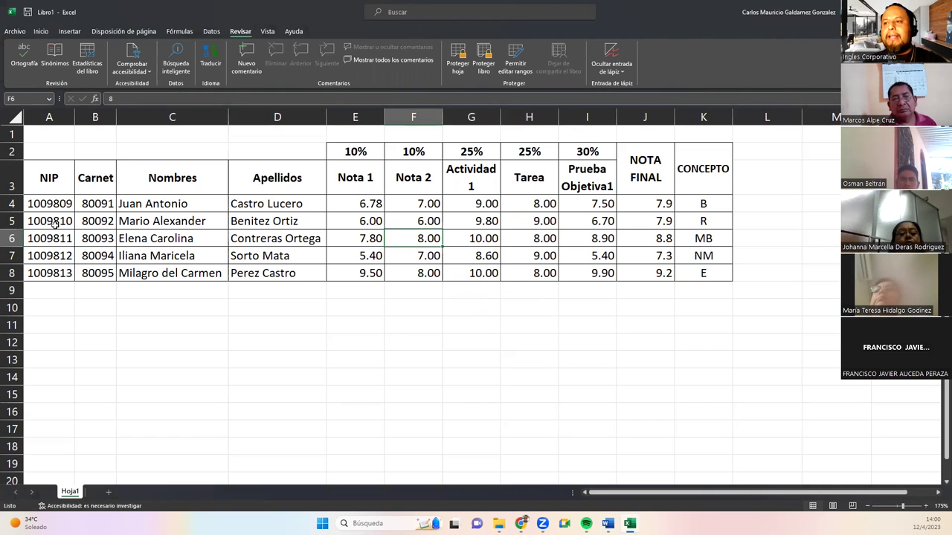
{"action": "left_click_drag", "start_coordinate": [49, 204], "coordinate": [49, 273]}
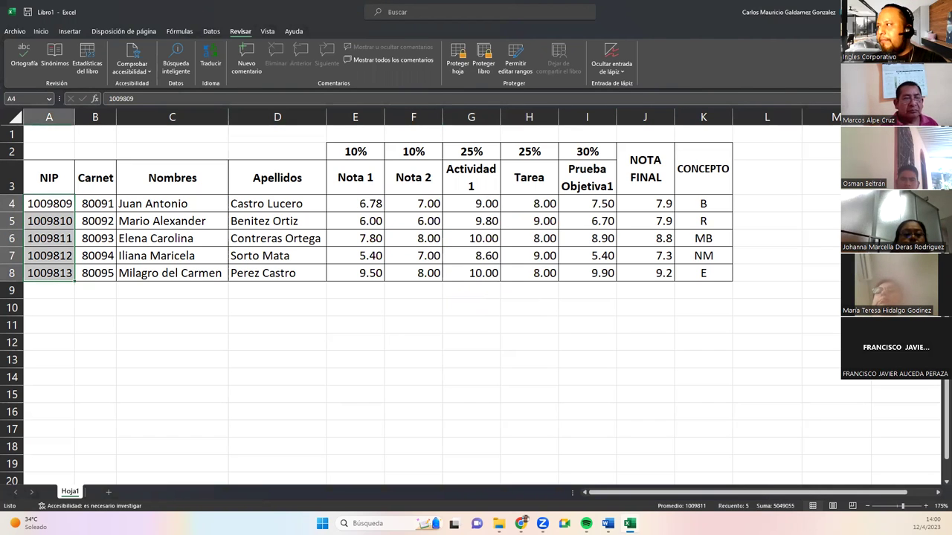
{"action": "key", "text": "alt+Tab"}
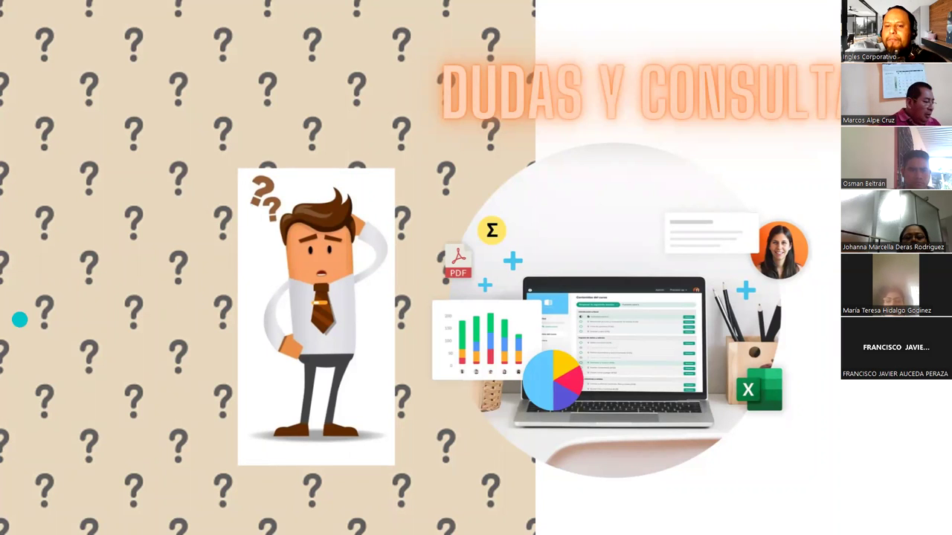
{"action": "key", "text": "alt+Tab"}
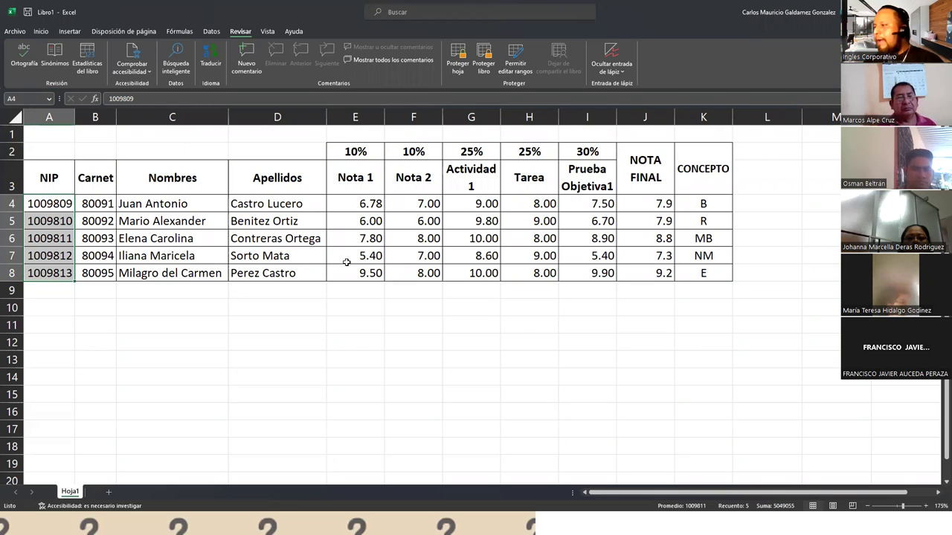
Edit K4's nested SI formula to insert = after each > comparison, hitting a formula error.
{"action": "left_click", "coordinate": [641, 203]}
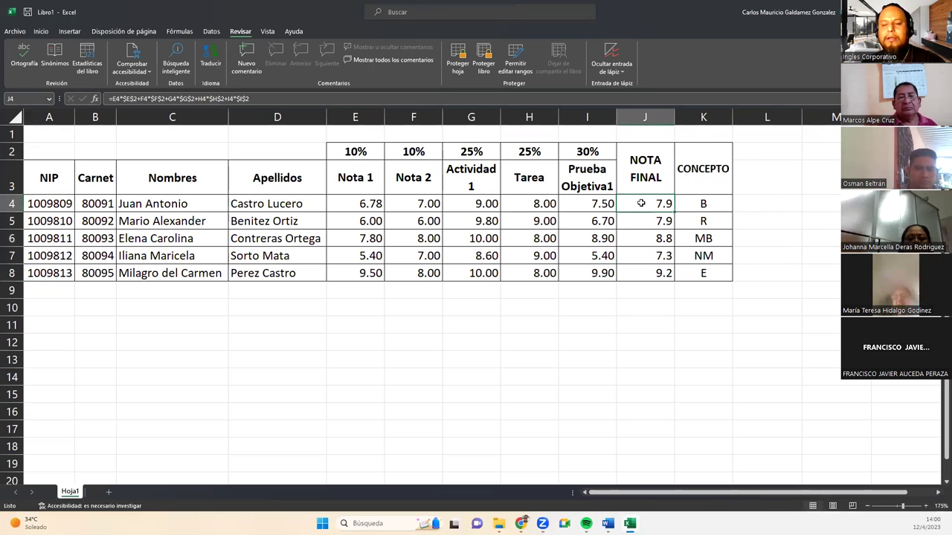
{"action": "double_click", "coordinate": [640, 203]}
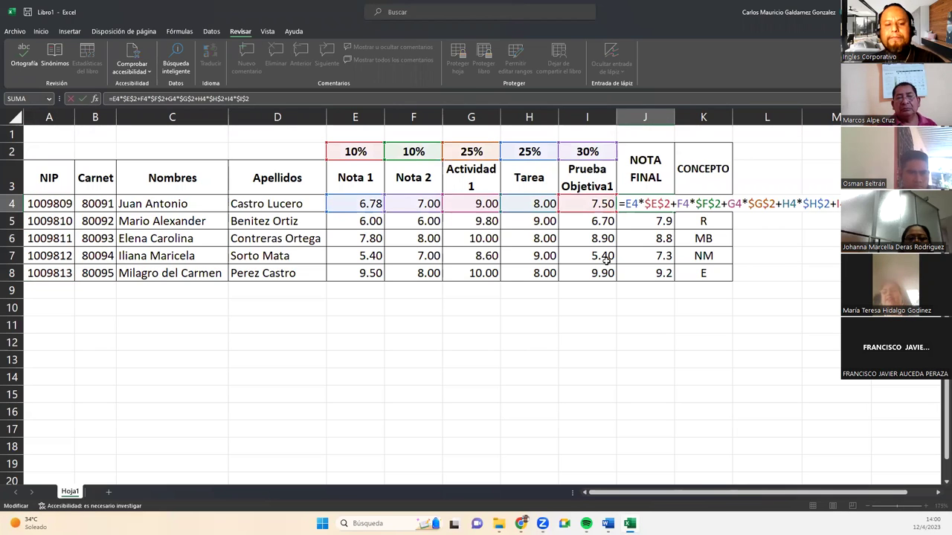
{"action": "key", "text": "Tab"}
{"action": "key", "text": "F2"}
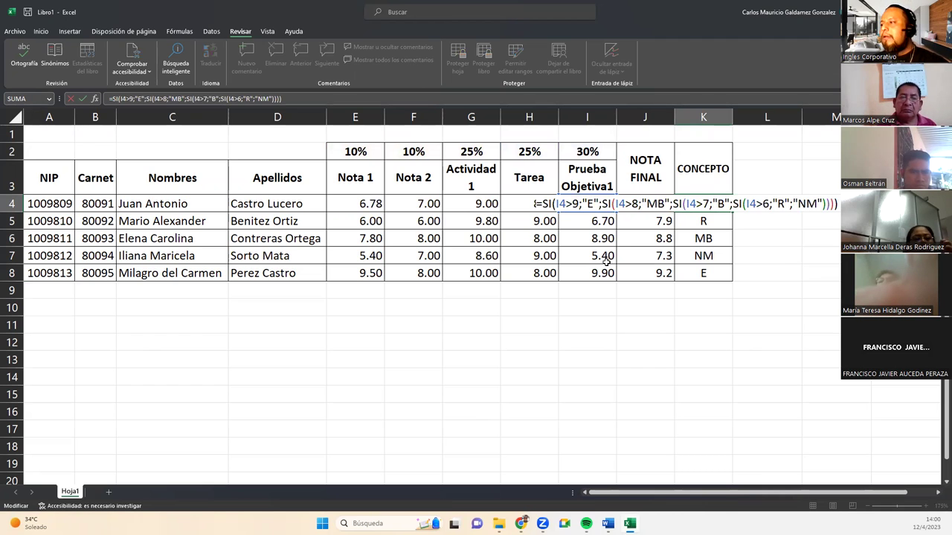
{"action": "left_click", "coordinate": [573, 204]}
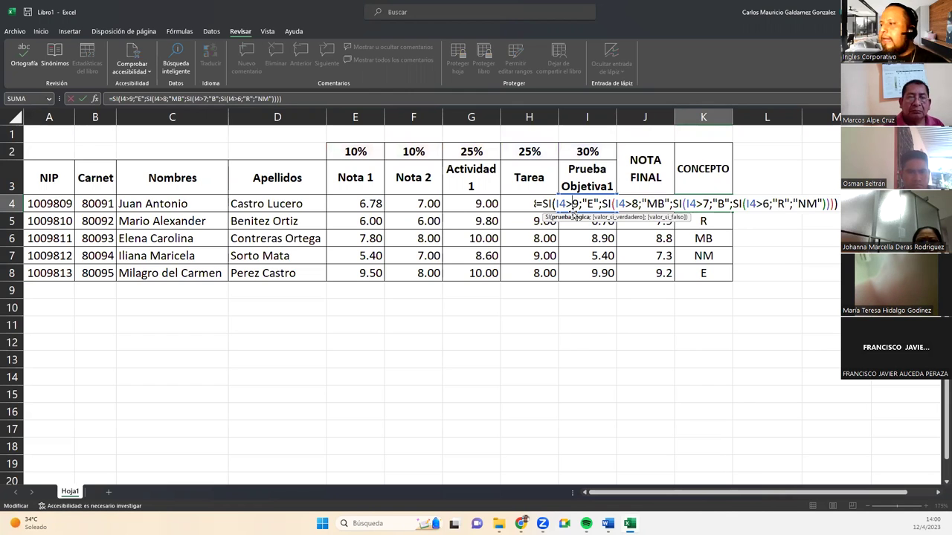
{"action": "type", "text": "="}
{"action": "key", "text": "Right"}
{"action": "key", "text": "Right"}
{"action": "key", "text": "Right"}
{"action": "key", "text": "Right"}
{"action": "key", "text": "Right"}
{"action": "key", "text": "Right"}
{"action": "key", "text": "Right"}
{"action": "key", "text": "Right"}
{"action": "key", "text": "Right"}
{"action": "key", "text": "Right"}
{"action": "key", "text": "Right"}
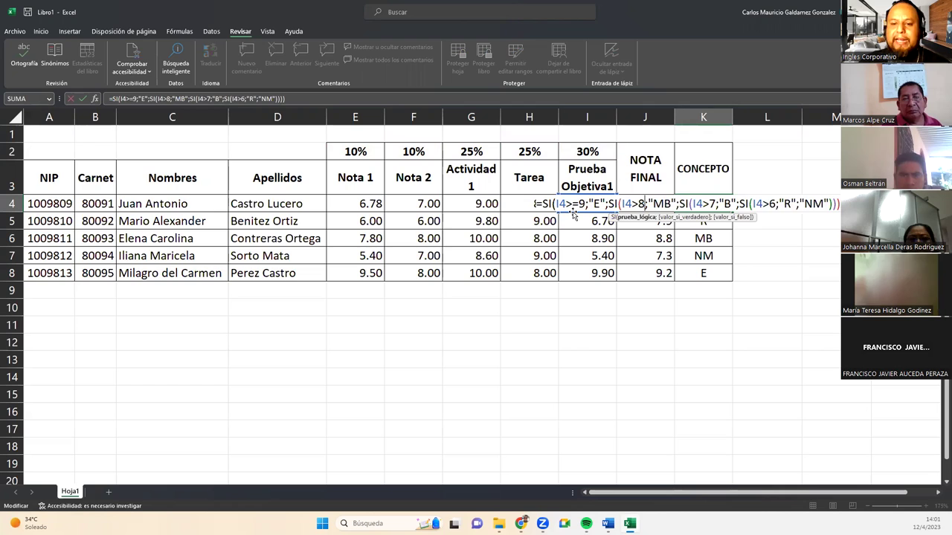
{"action": "type", "text": "="}
{"action": "key", "text": "Right"}
{"action": "key", "text": "Right"}
{"action": "key", "text": "Right"}
{"action": "key", "text": "Right"}
{"action": "key", "text": "Right"}
{"action": "key", "text": "Right"}
{"action": "key", "text": "Right"}
{"action": "key", "text": "Right"}
{"action": "key", "text": "Right"}
{"action": "key", "text": "Right"}
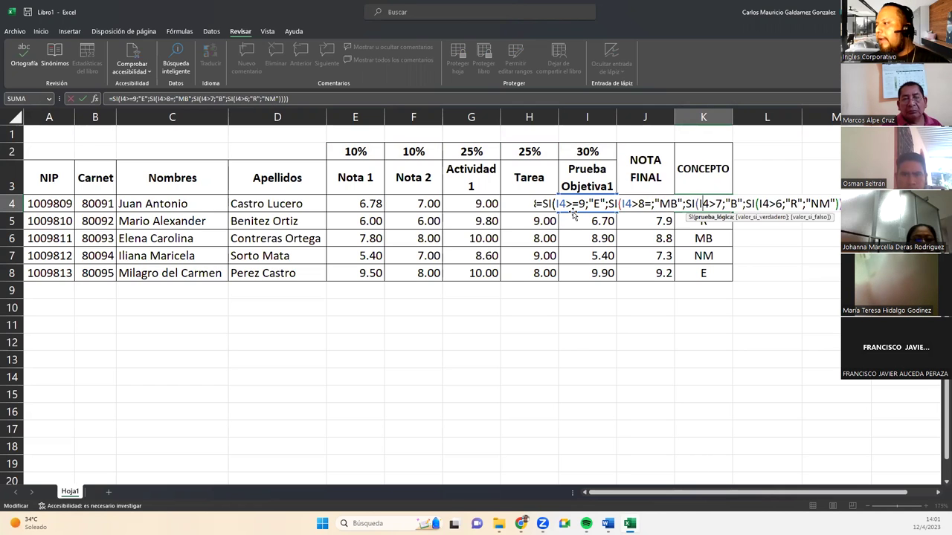
{"action": "type", "text": "="}
{"action": "key", "text": "Right"}
{"action": "key", "text": "Right"}
{"action": "key", "text": "Right"}
{"action": "key", "text": "Right"}
{"action": "key", "text": "Right"}
{"action": "key", "text": "Right"}
{"action": "key", "text": "Right"}
{"action": "key", "text": "Right"}
{"action": "key", "text": "Right"}
{"action": "key", "text": "Right"}
{"action": "key", "text": "Right"}
{"action": "key", "text": "Right"}
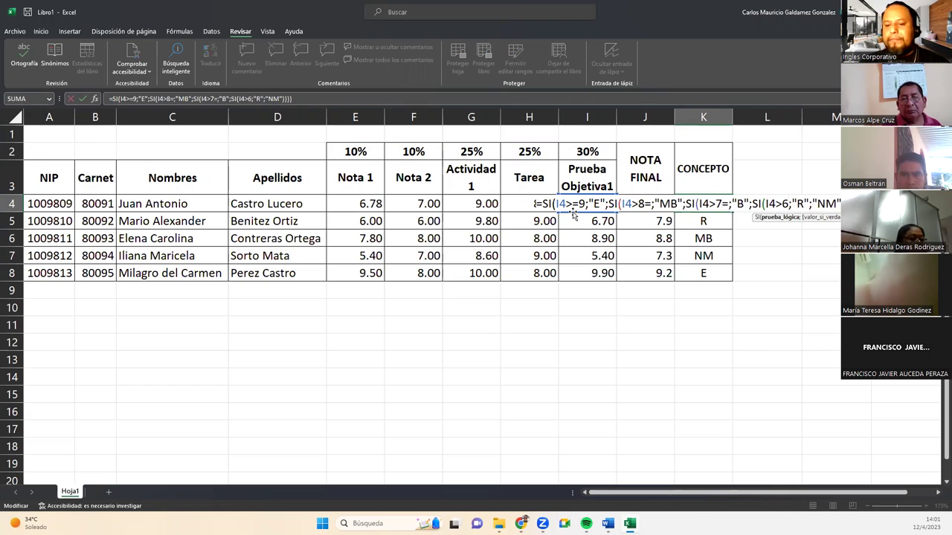
{"action": "type", "text": "="}
{"action": "key", "text": "Return"}
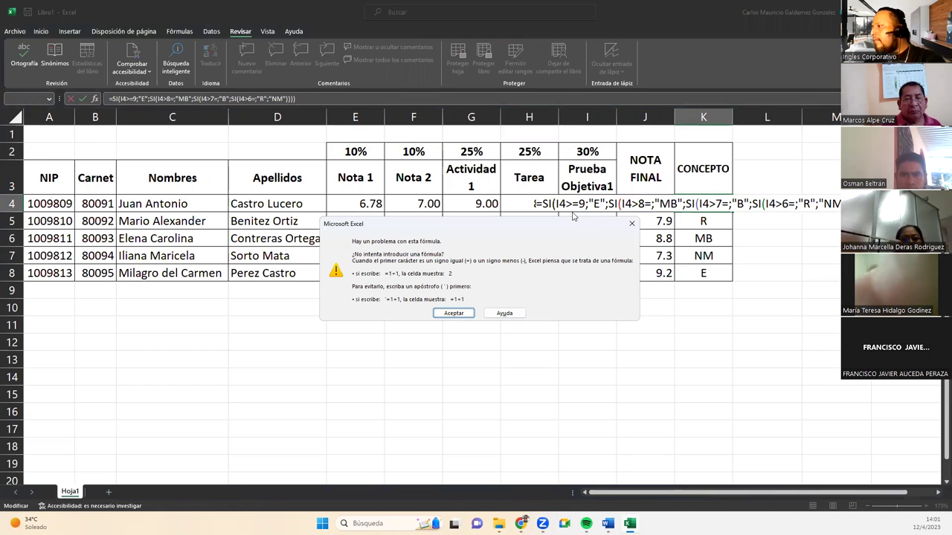
{"action": "key", "text": "Return"}
Fix the misplaced equals signs at thresholds 6, 8 and 7 so K4 uses >= and shows B.
{"action": "left_click", "coordinate": [782, 203]}
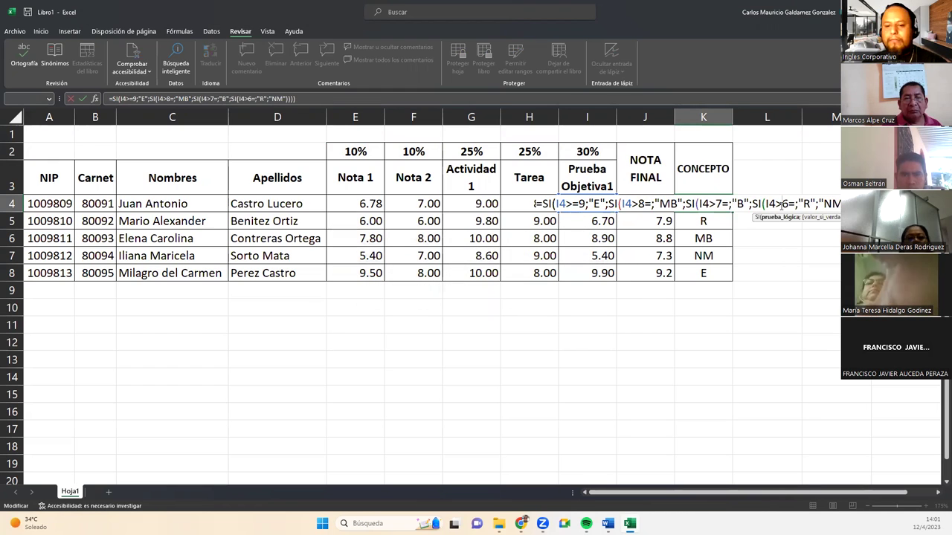
{"action": "type", "text": "="}
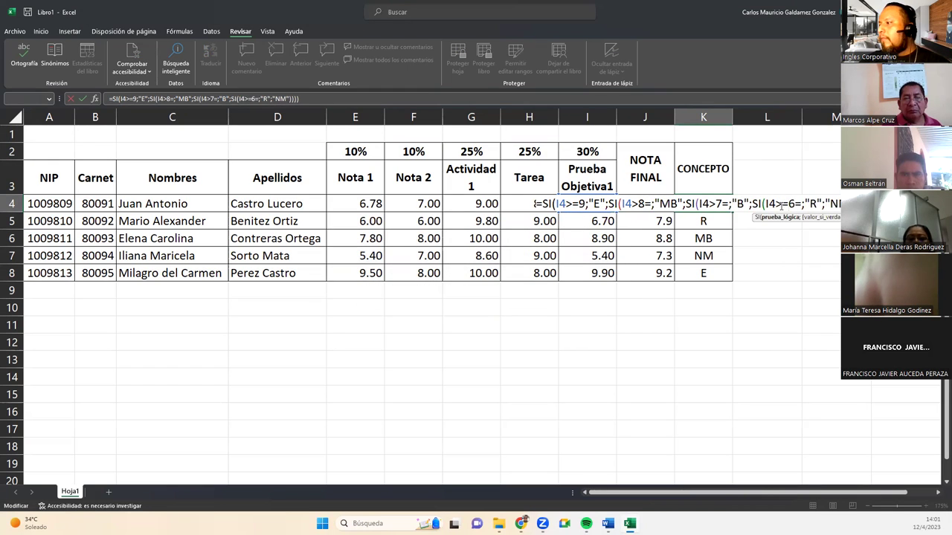
{"action": "key", "text": "Right"}
{"action": "key", "text": "Delete"}
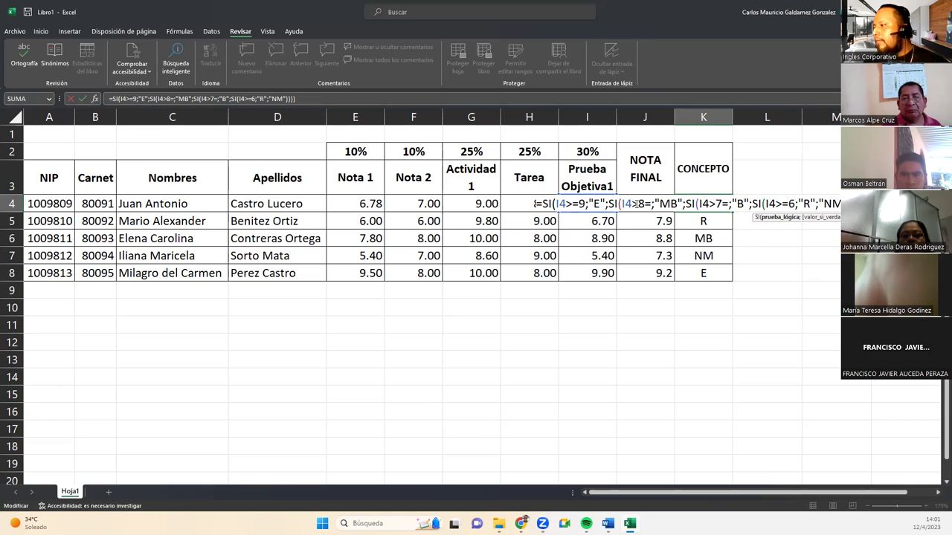
{"action": "left_click", "coordinate": [637, 204]}
{"action": "type", "text": "="}
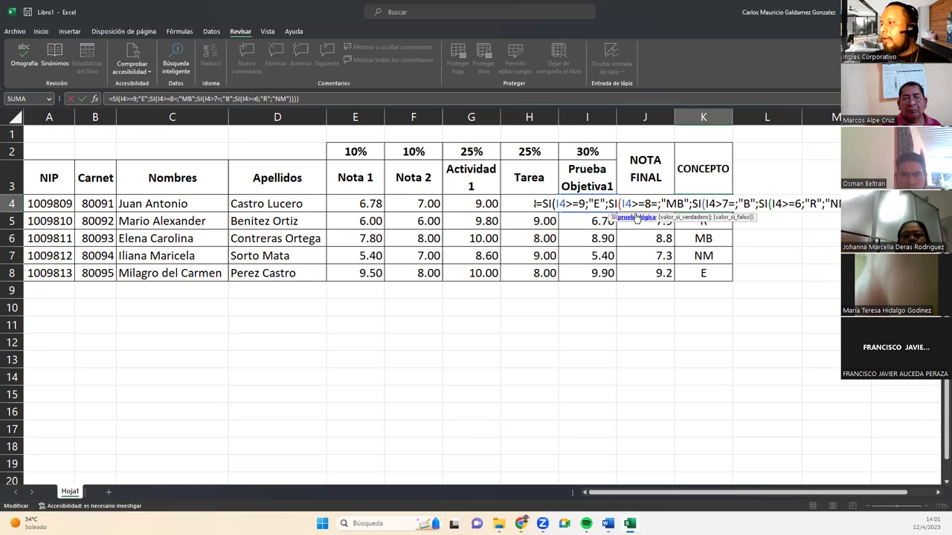
{"action": "key", "text": "Right"}
{"action": "key", "text": "Delete"}
{"action": "key", "text": "Right"}
{"action": "key", "text": "Right"}
{"action": "key", "text": "Right"}
{"action": "key", "text": "Right"}
{"action": "key", "text": "Right"}
{"action": "key", "text": "Right"}
{"action": "key", "text": "Right"}
{"action": "key", "text": "Right"}
{"action": "key", "text": "Right"}
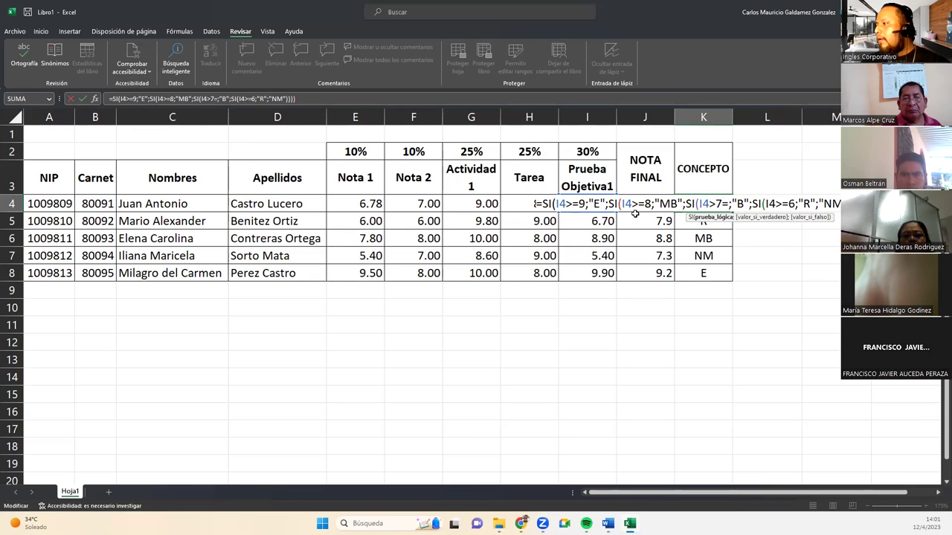
{"action": "type", "text": "="}
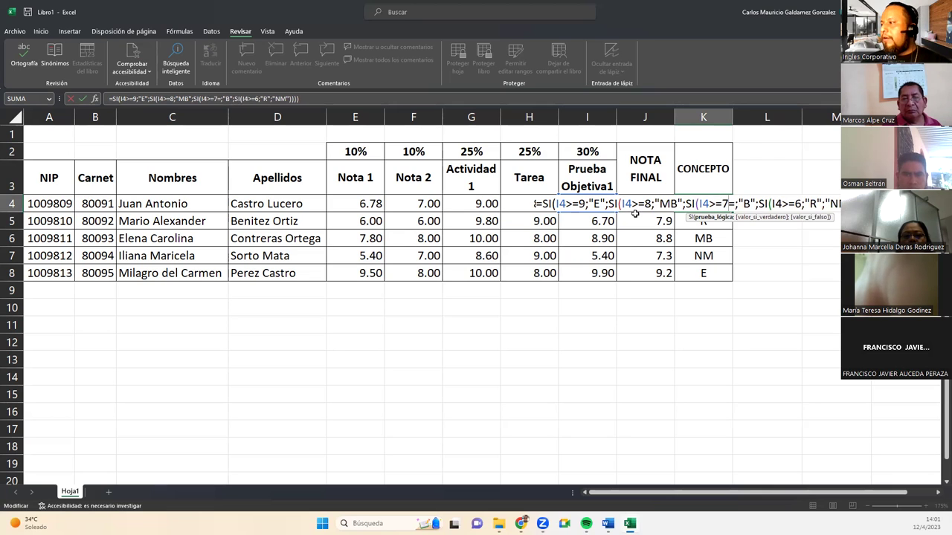
{"action": "key", "text": "Right"}
{"action": "key", "text": "Delete"}
{"action": "left_click", "coordinate": [635, 214]}
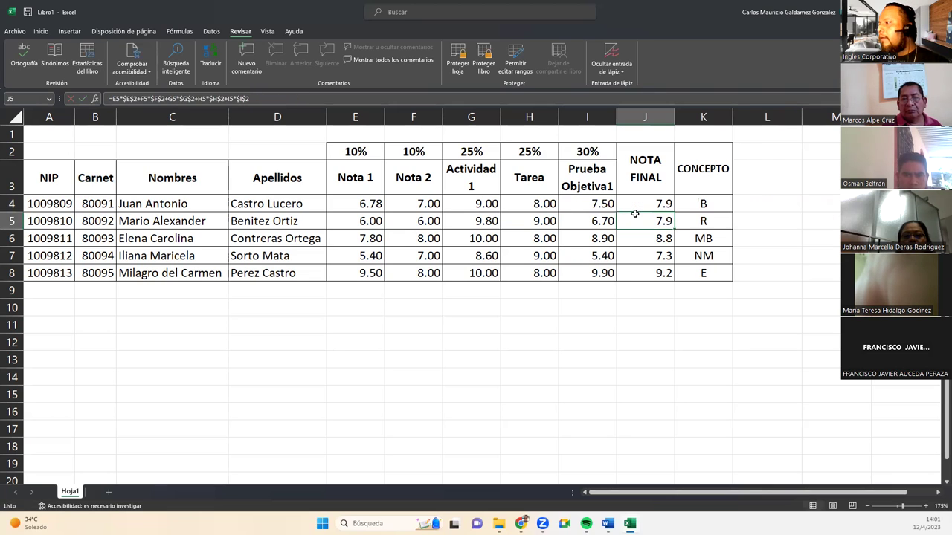
{"action": "left_click", "coordinate": [635, 206]}
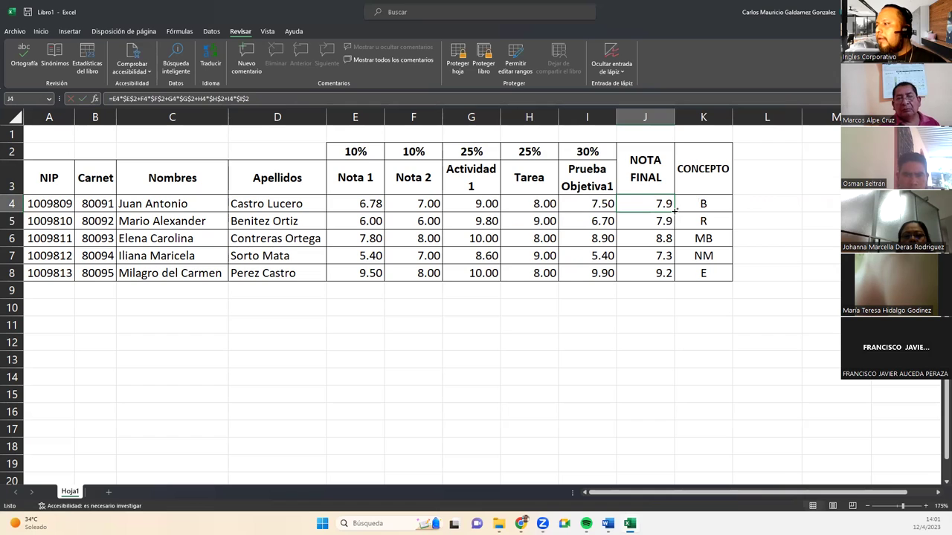
Fill the final grade formula from J4 down to J8 and centre the grade values in E4:K8.
{"action": "left_click_drag", "start_coordinate": [675, 211], "coordinate": [674, 275]}
{"action": "left_click", "coordinate": [545, 255]}
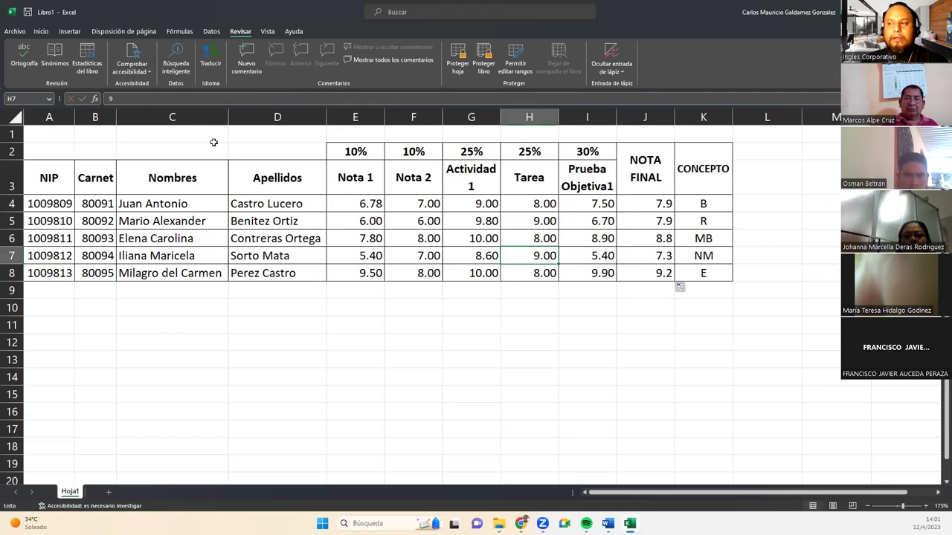
{"action": "left_click_drag", "start_coordinate": [342, 212], "coordinate": [691, 275]}
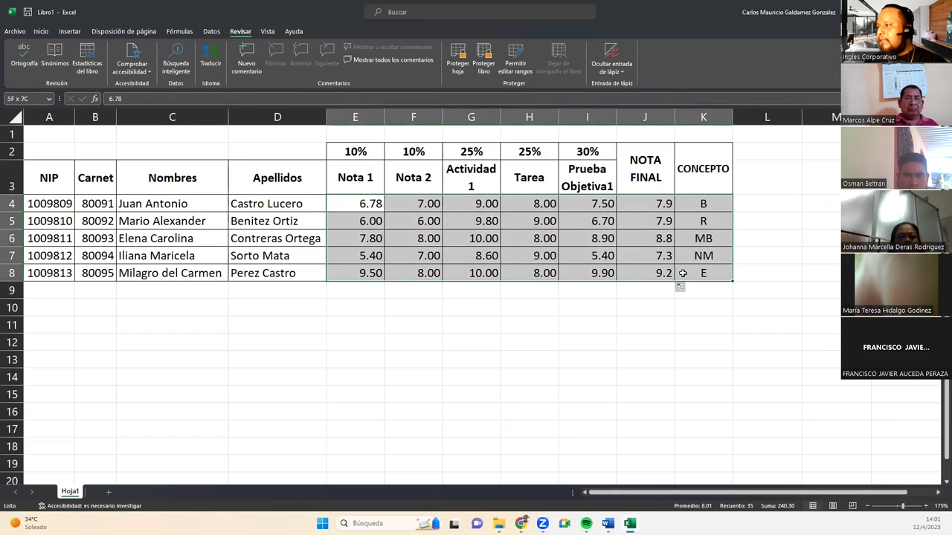
{"action": "left_click", "coordinate": [41, 31]}
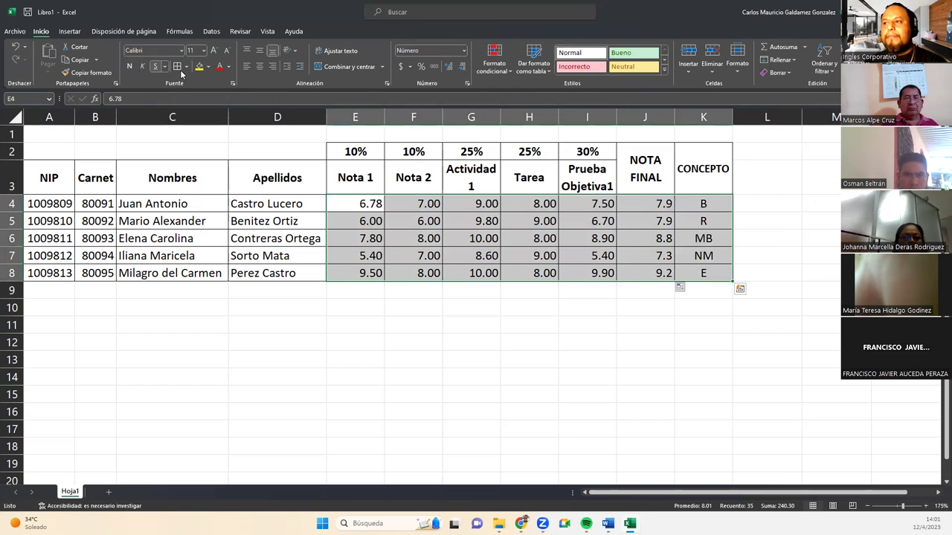
{"action": "left_click", "coordinate": [258, 69]}
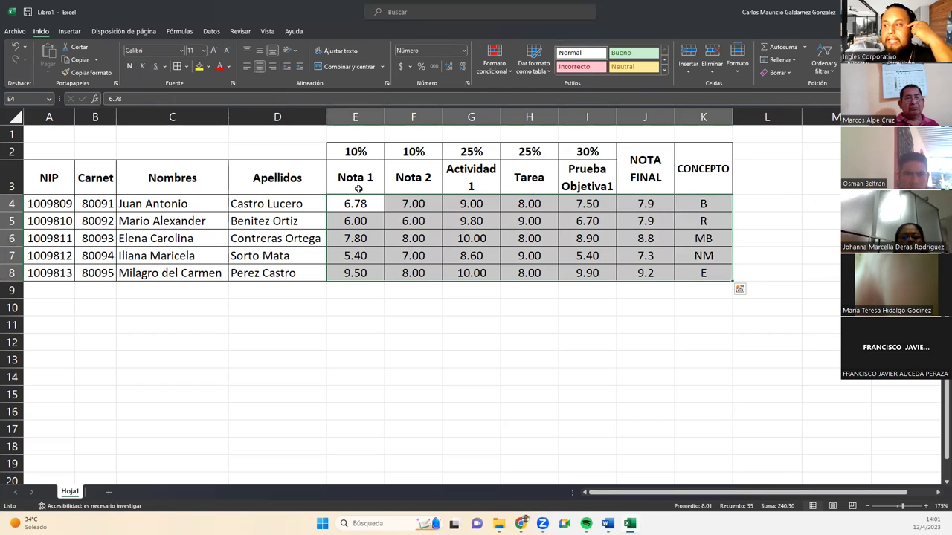
{"action": "left_click", "coordinate": [358, 195]}
{"action": "left_click", "coordinate": [521, 221]}
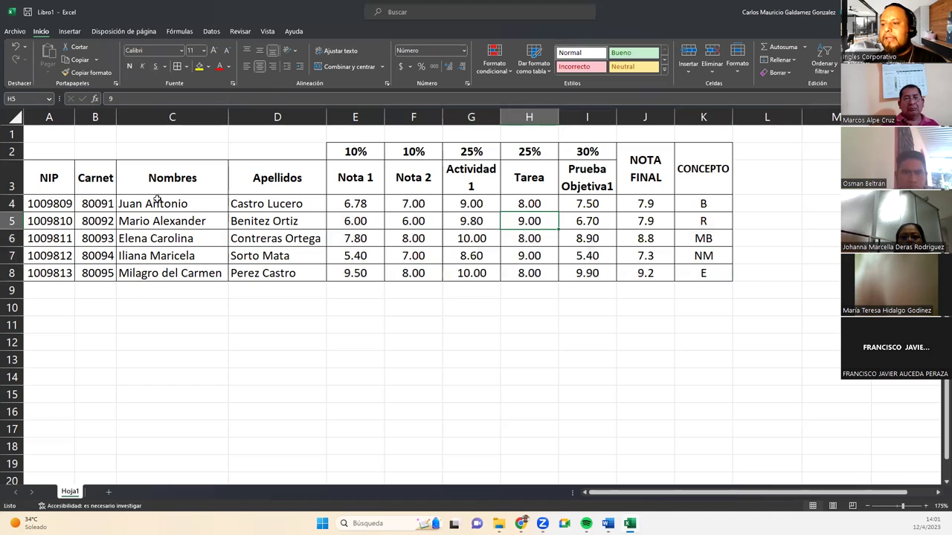
Rename the Hoja1 sheet to Ejercicio13.
{"action": "double_click", "coordinate": [69, 493]}
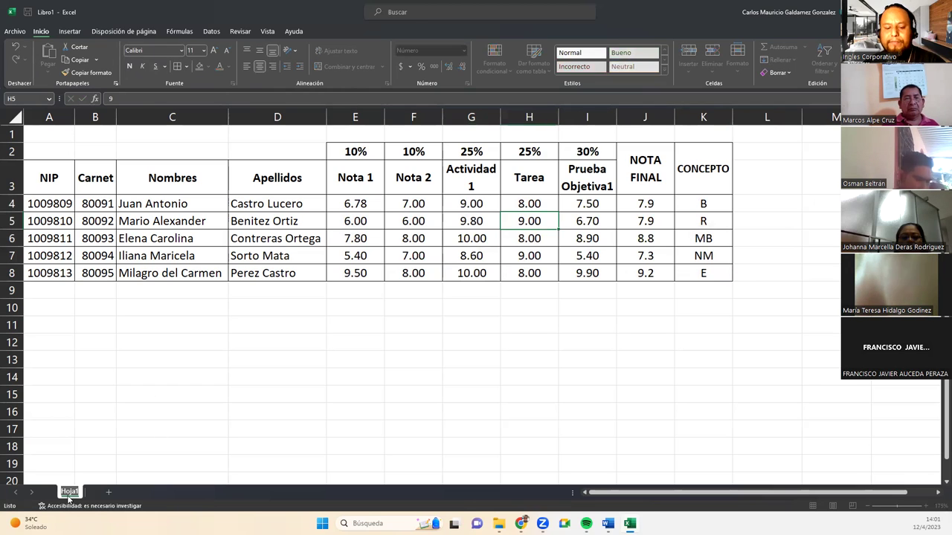
{"action": "type", "text": "Ejercicio13"}
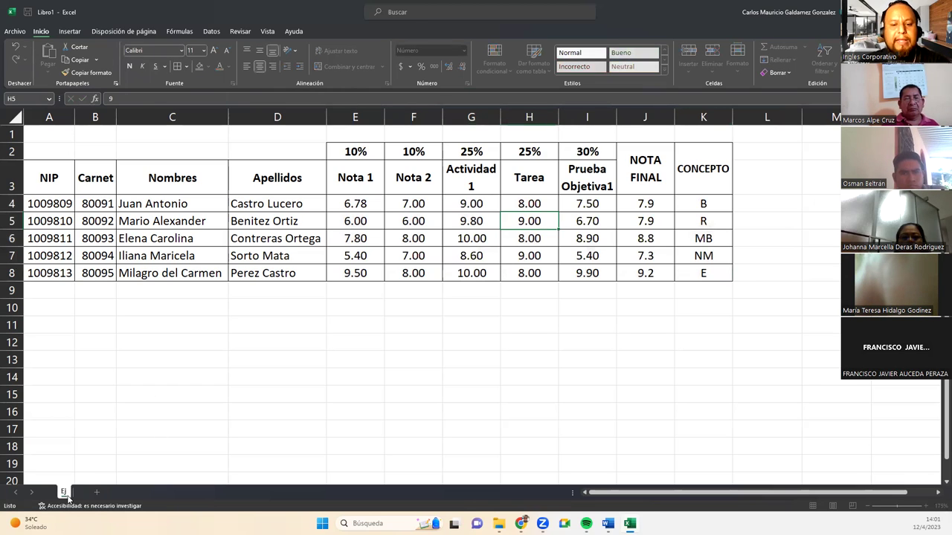
{"action": "key", "text": "Return"}
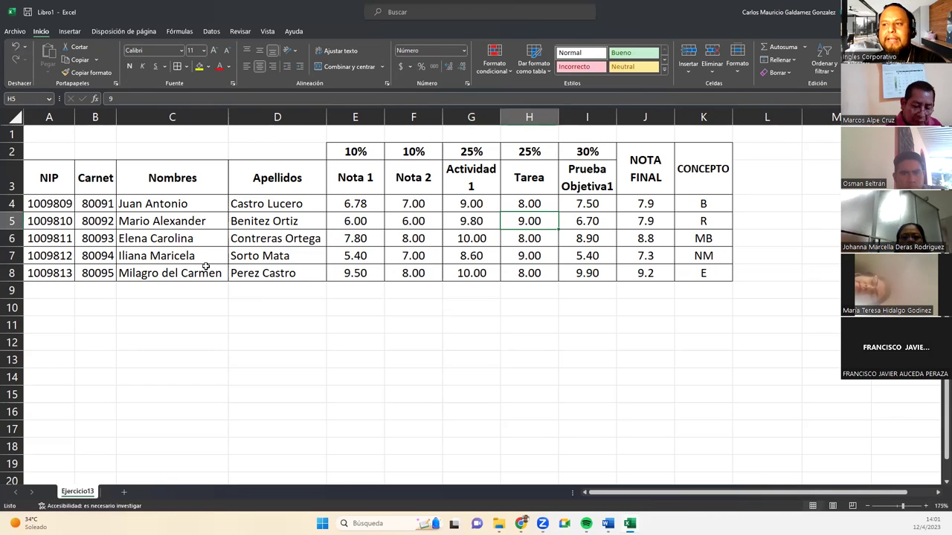
Review the grade table and K4's nested SI concept formula, leaving it showing B.
{"action": "mouse_move", "coordinate": [66, 147]}
{"action": "left_mouse_down"}
{"action": "mouse_move", "coordinate": [662, 282]}
{"action": "mouse_move", "coordinate": [706, 276]}
{"action": "left_mouse_up"}
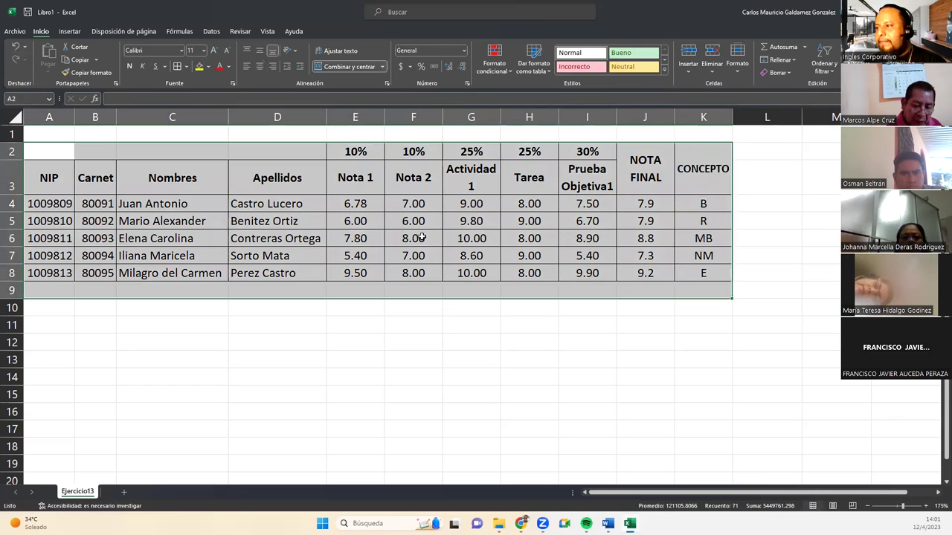
{"action": "left_click", "coordinate": [405, 236]}
{"action": "left_click_drag", "start_coordinate": [363, 203], "coordinate": [575, 258]}
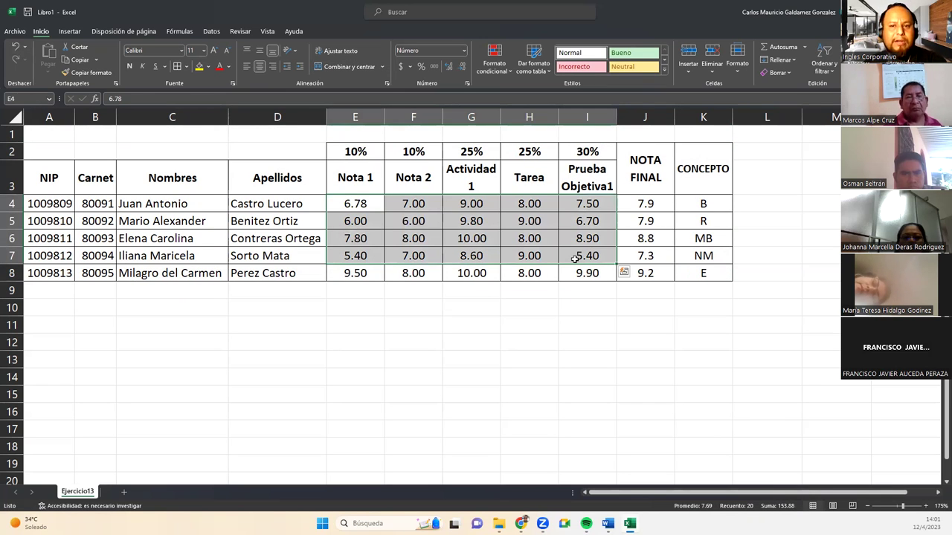
{"action": "left_click", "coordinate": [702, 204]}
{"action": "double_click", "coordinate": [702, 204]}
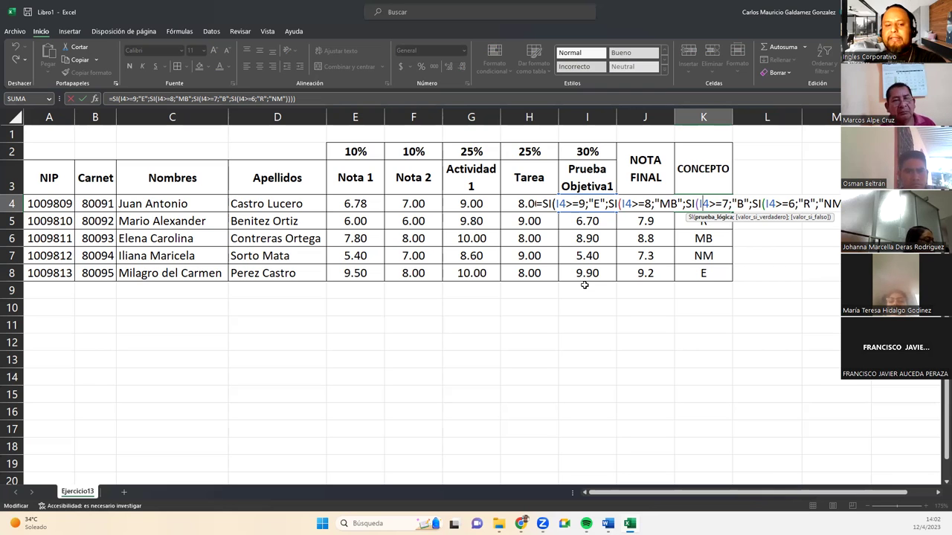
{"action": "key", "text": "Return"}
Review J4's weighted final grade formula (7.9), then move to the ¡Muchas gracias! slide.
{"action": "left_click", "coordinate": [625, 236]}
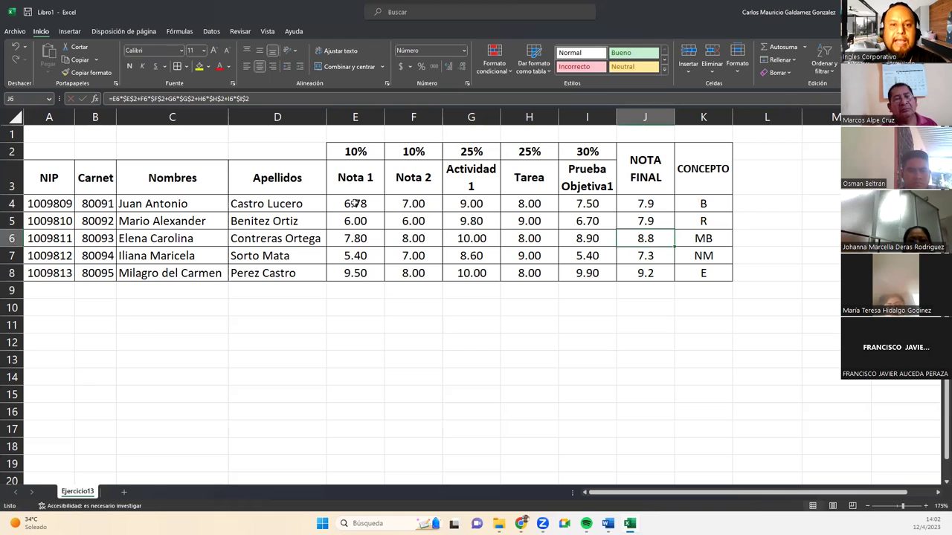
{"action": "left_click_drag", "start_coordinate": [348, 201], "coordinate": [600, 270]}
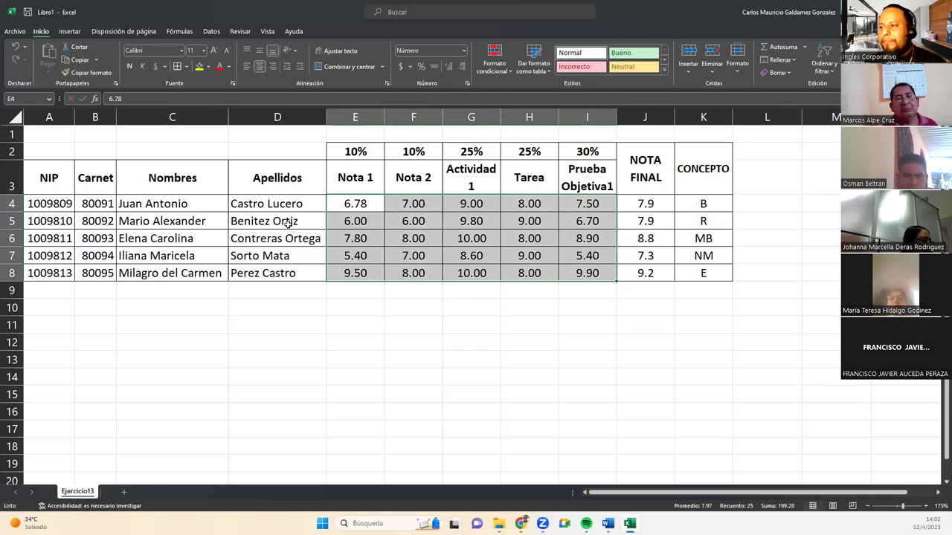
{"action": "left_click", "coordinate": [819, 218]}
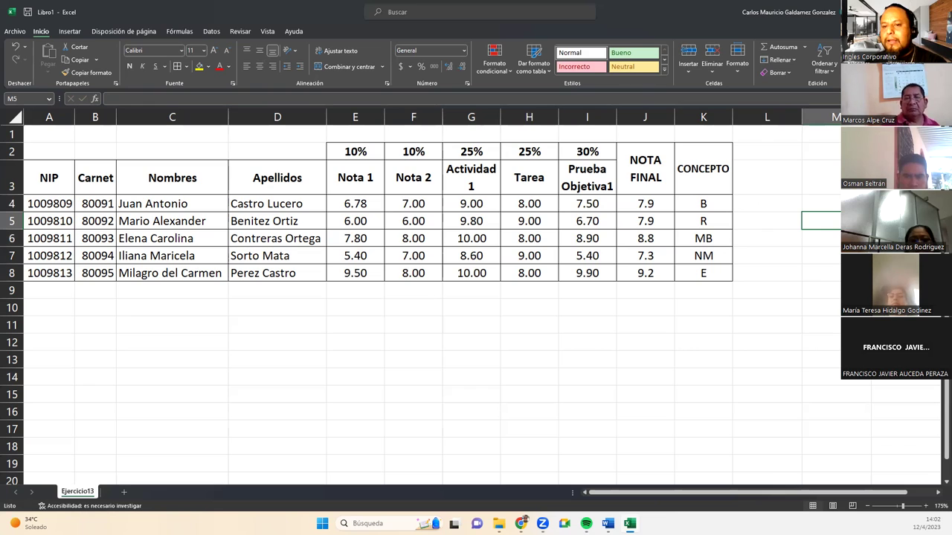
{"action": "double_click", "coordinate": [633, 208]}
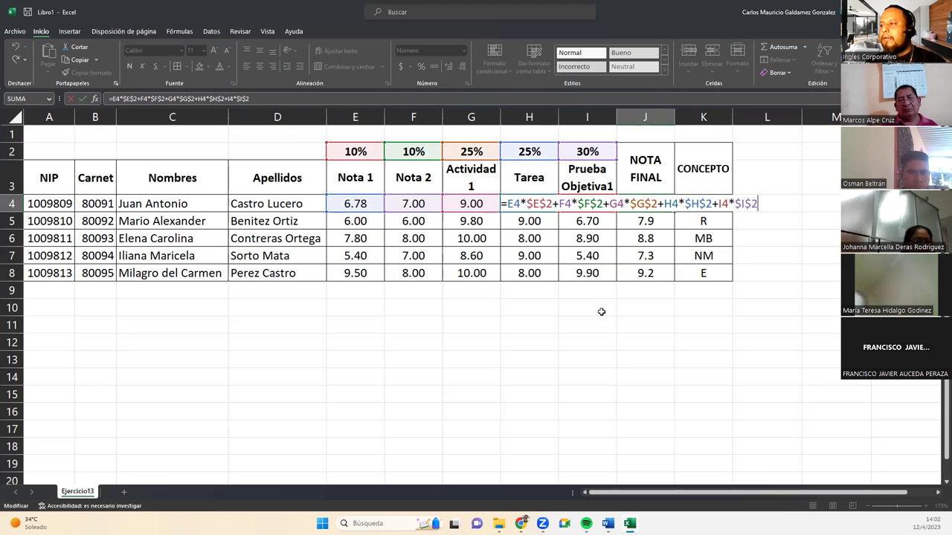
{"action": "key", "text": "Return"}
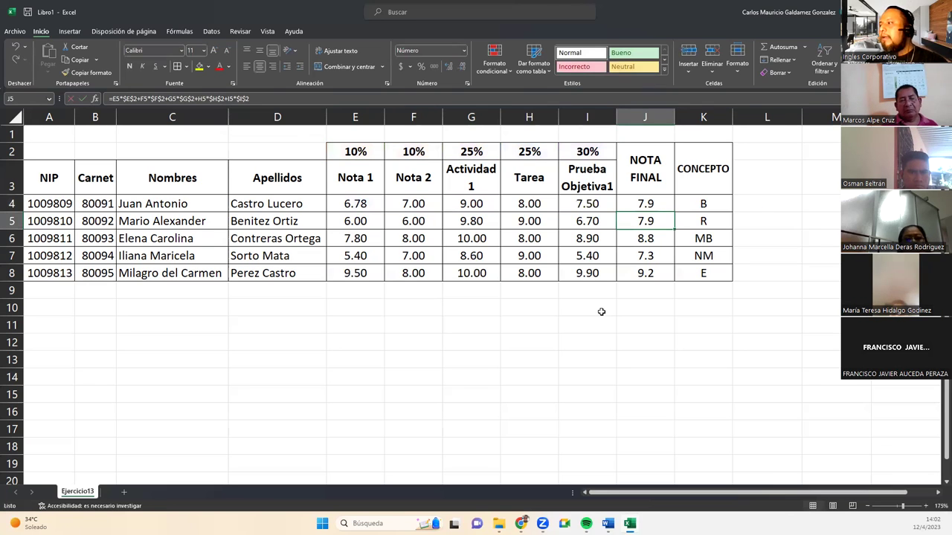
{"action": "key", "text": "alt+Tab"}
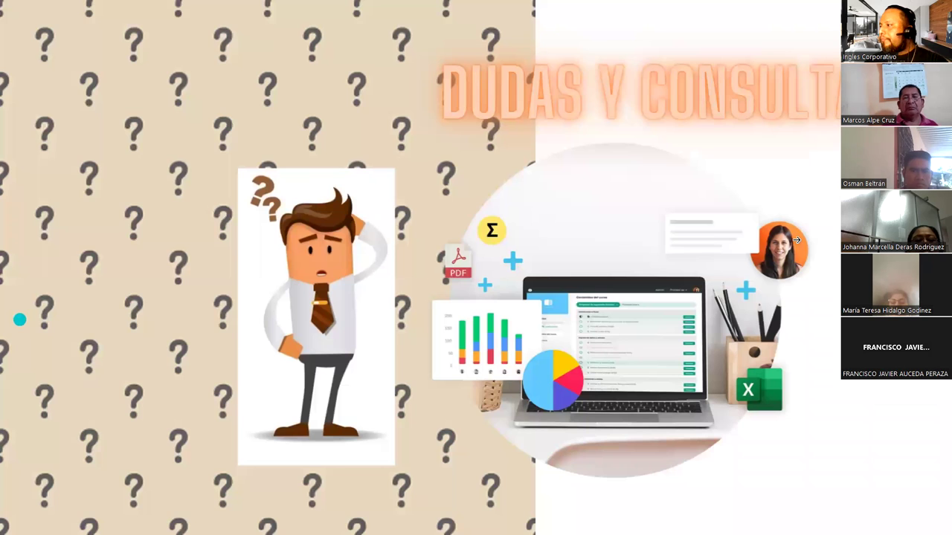
{"action": "left_click", "coordinate": [795, 242]}
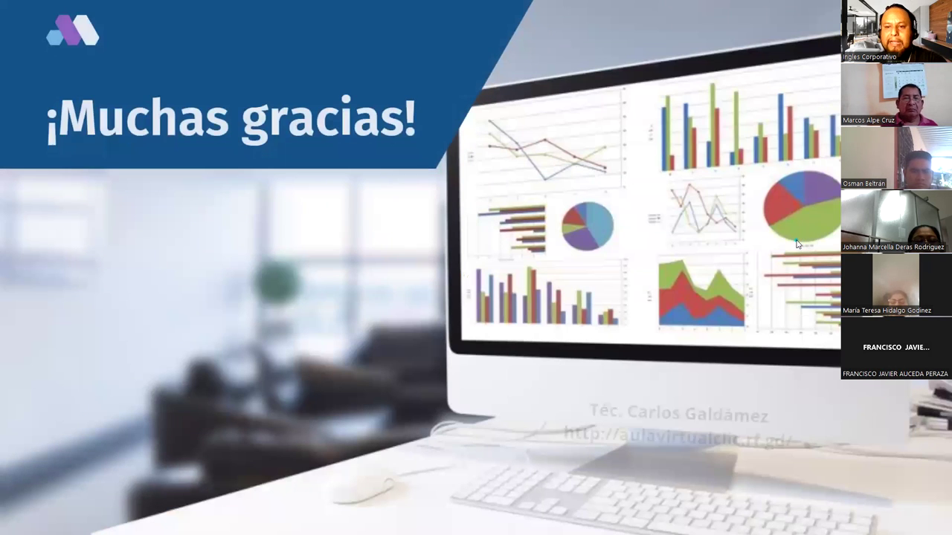